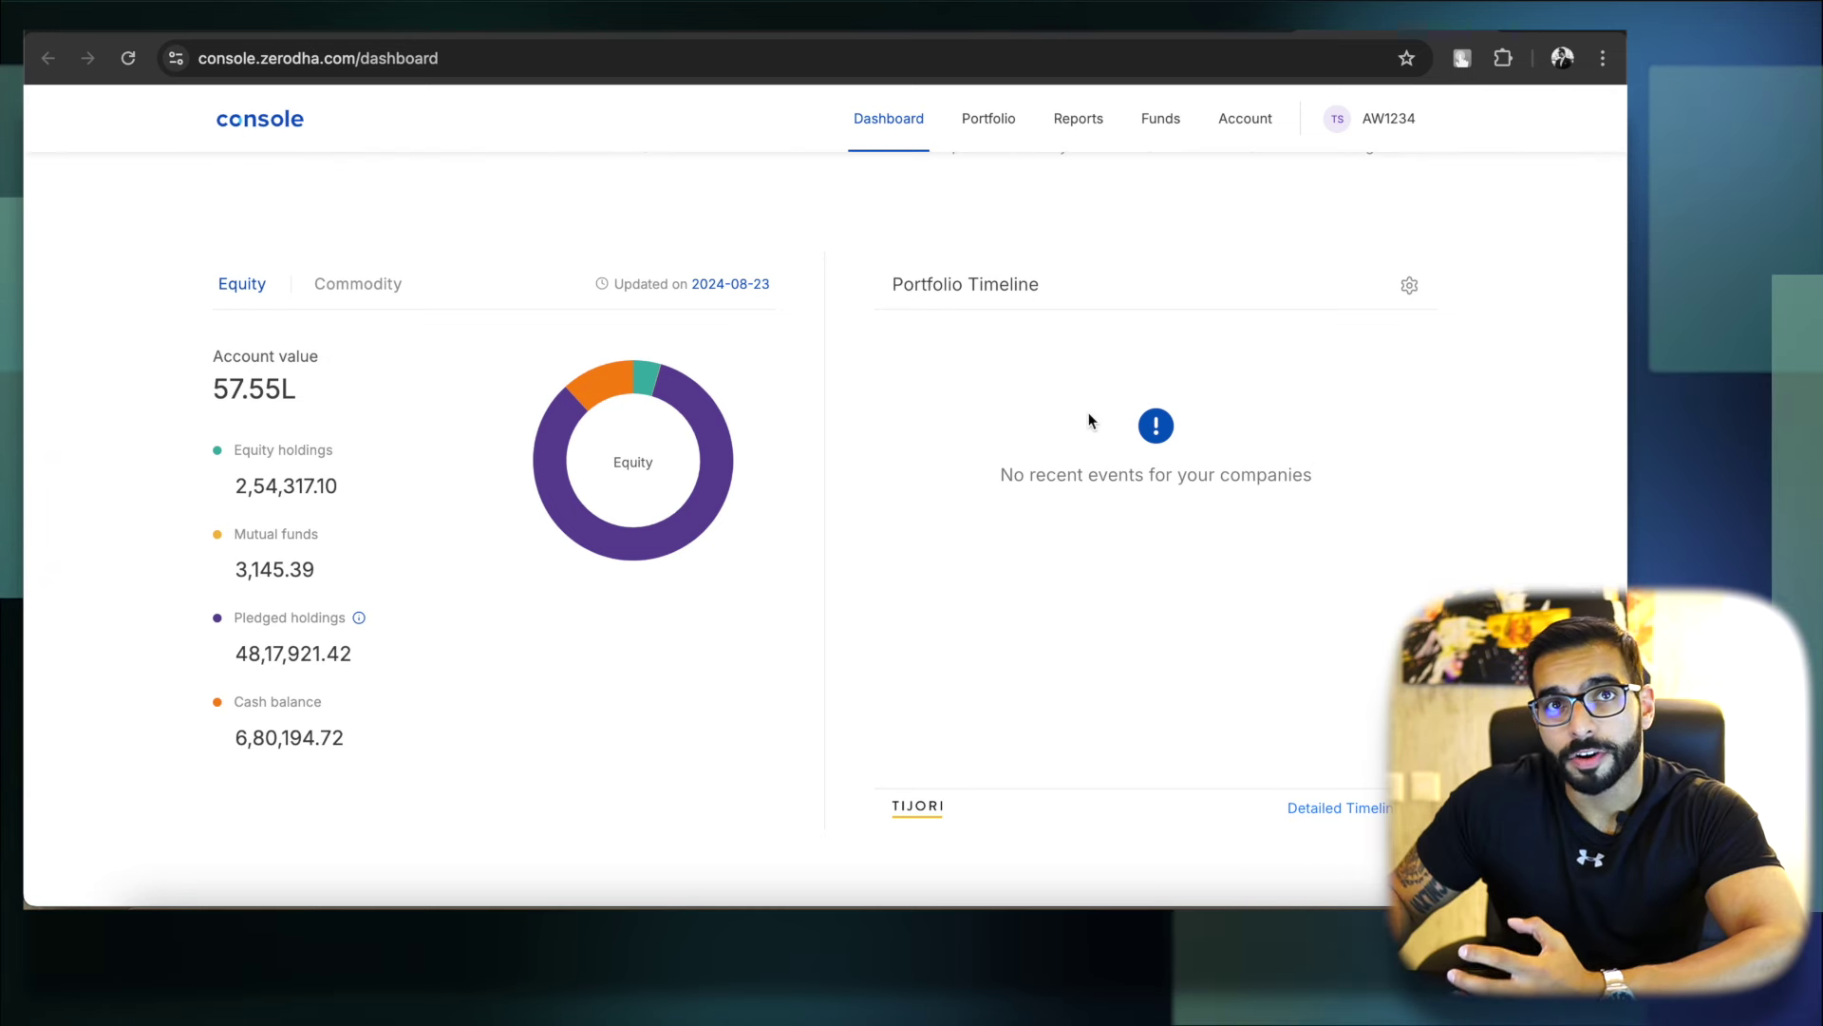
# - Open the P&L report and set its segment to Futures & Options
pyautogui.click(1073, 124)
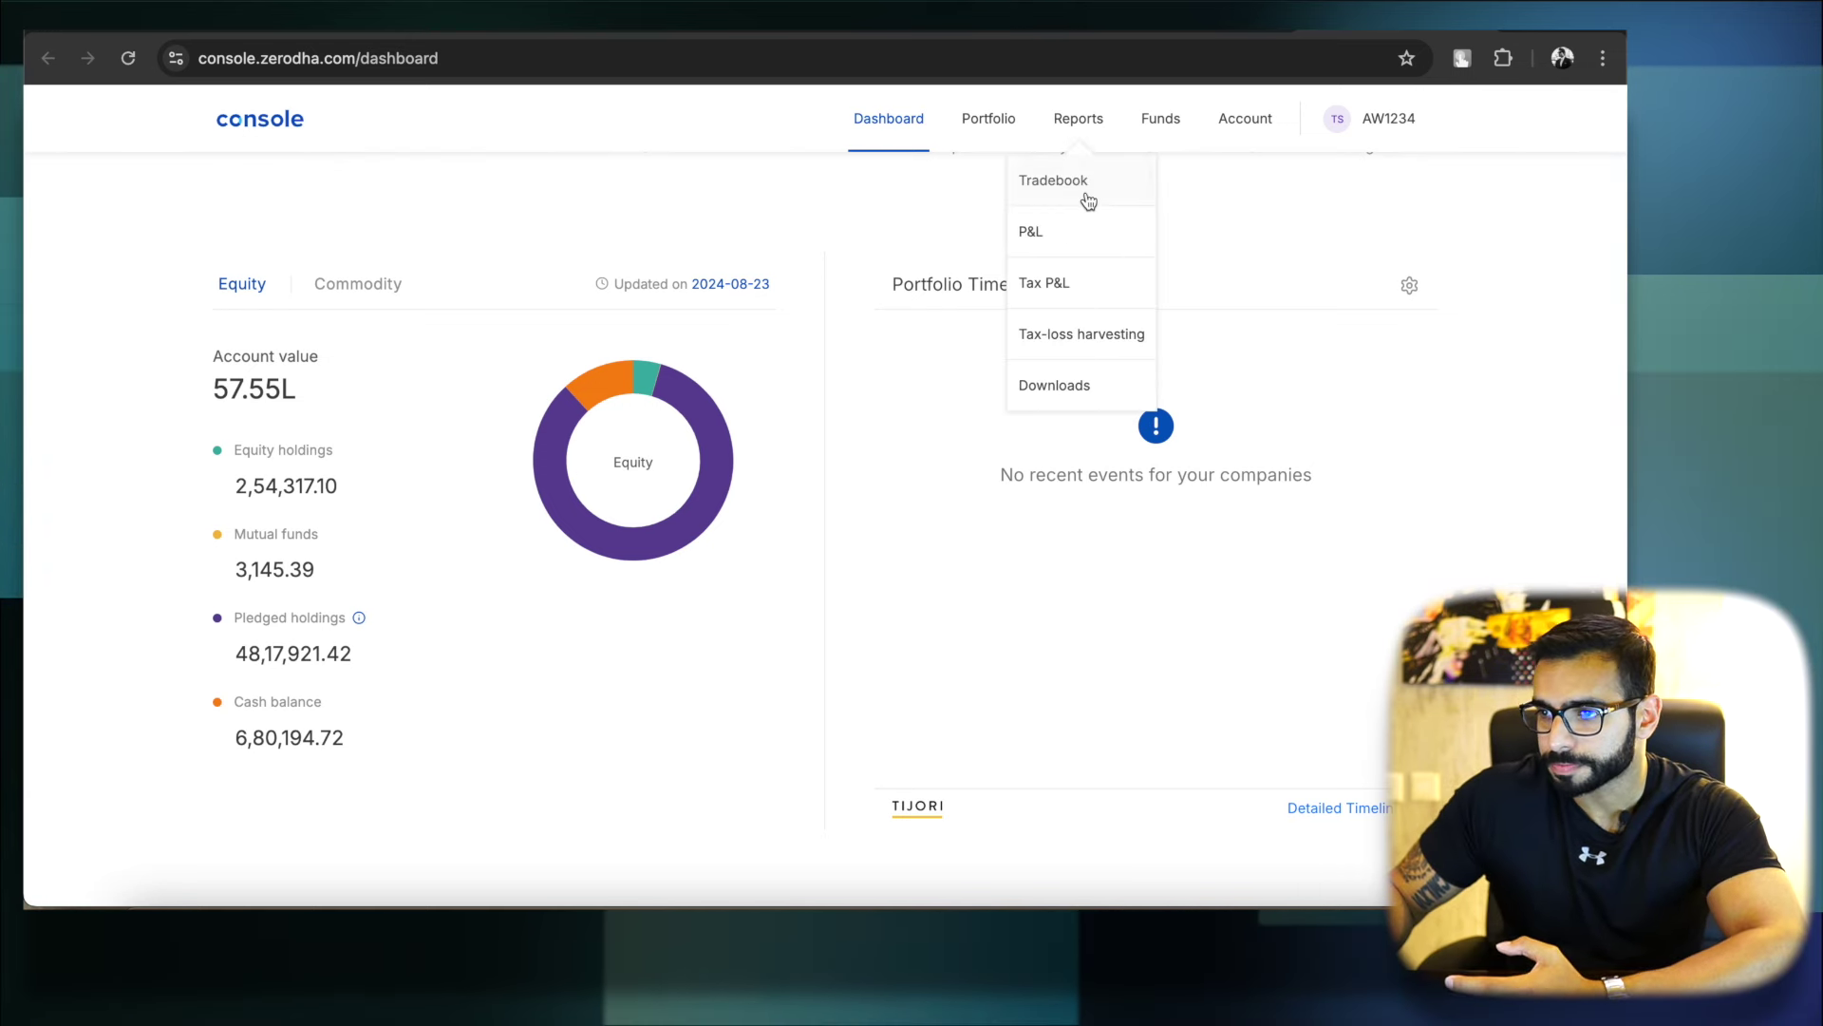
pyautogui.click(1068, 239)
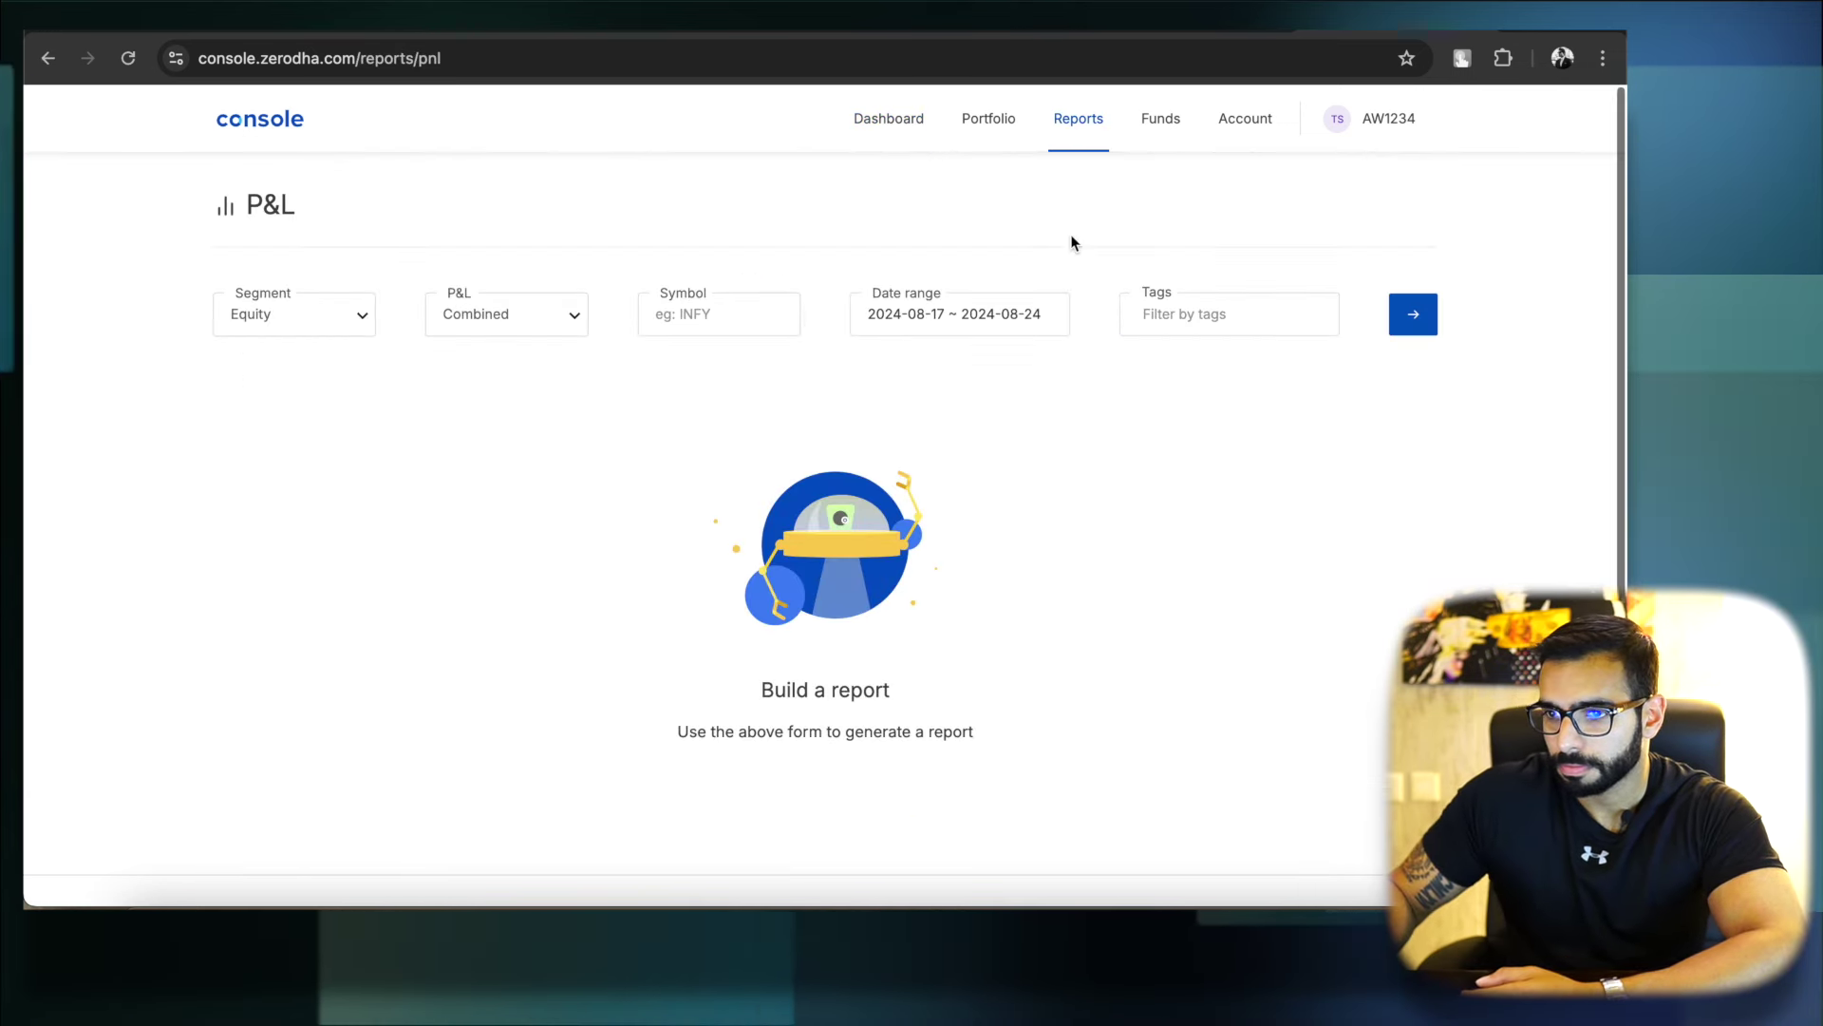
pyautogui.click(342, 319)
pyautogui.click(354, 340)
# - Set the report's date range to 2024-08-12 through 2024-08-24 and generate the P&L report
pyautogui.click(936, 316)
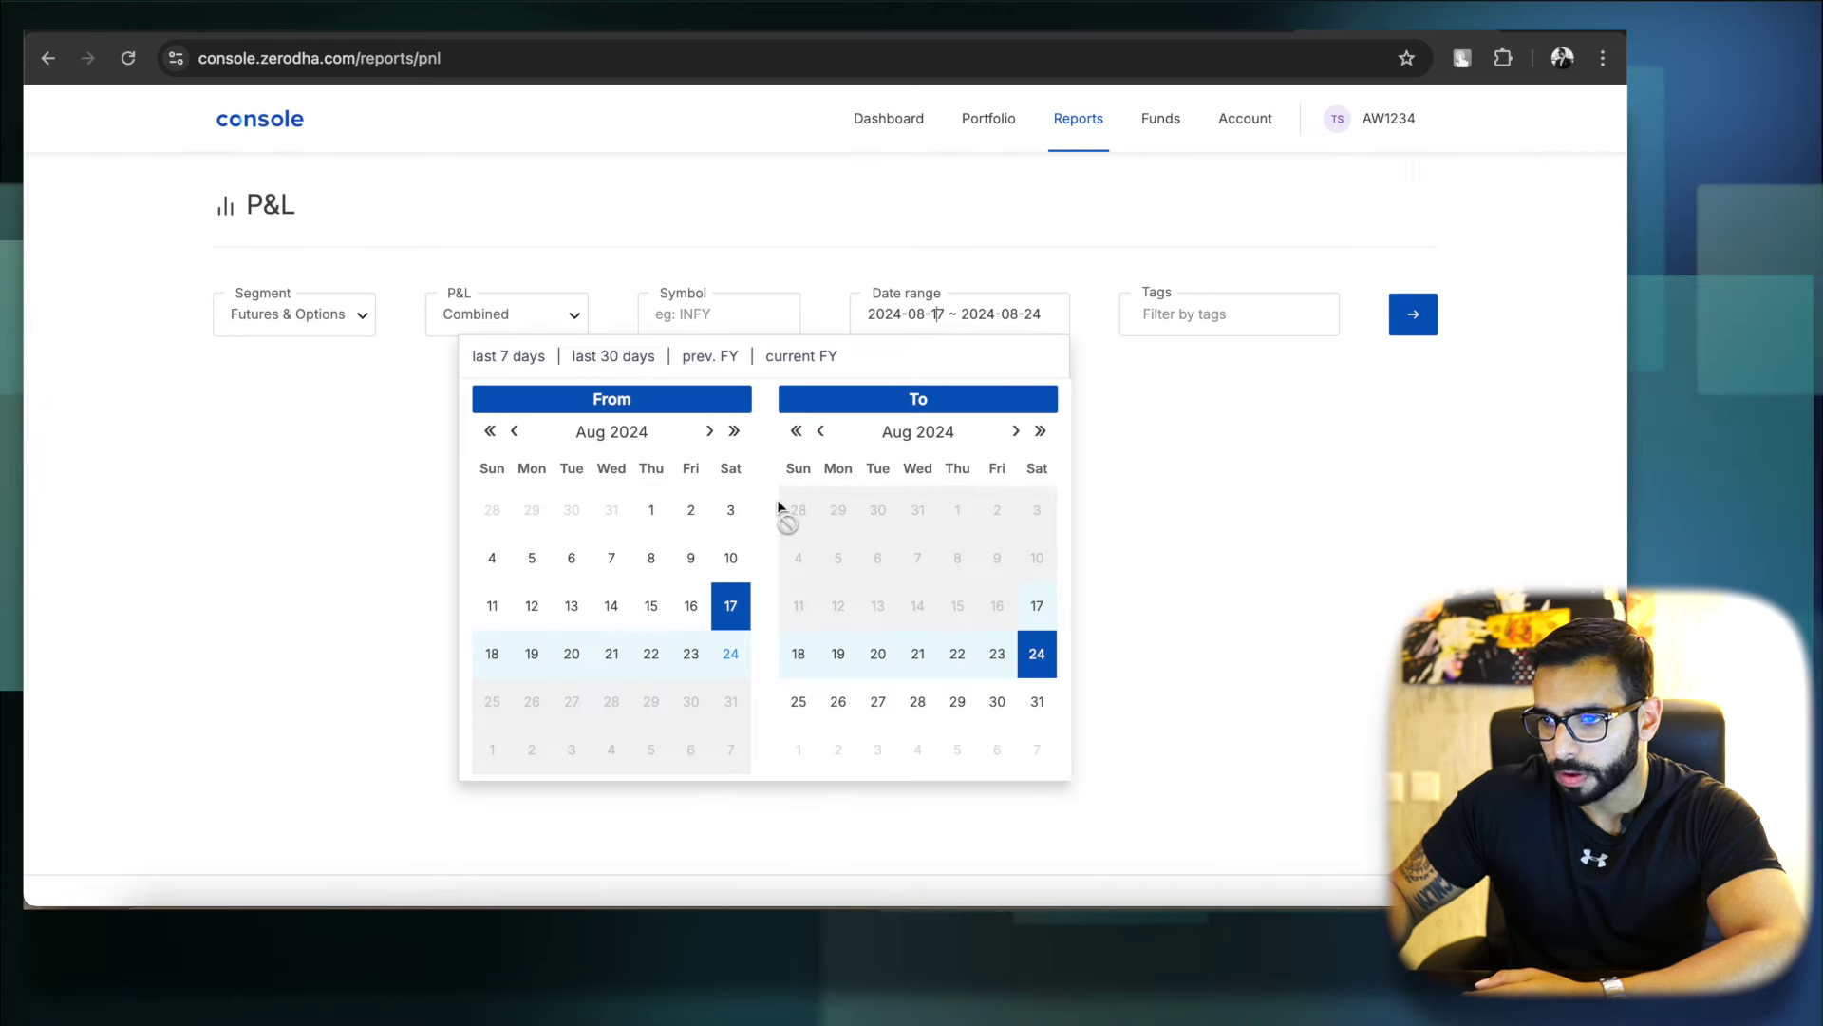
pyautogui.click(528, 559)
pyautogui.click(532, 613)
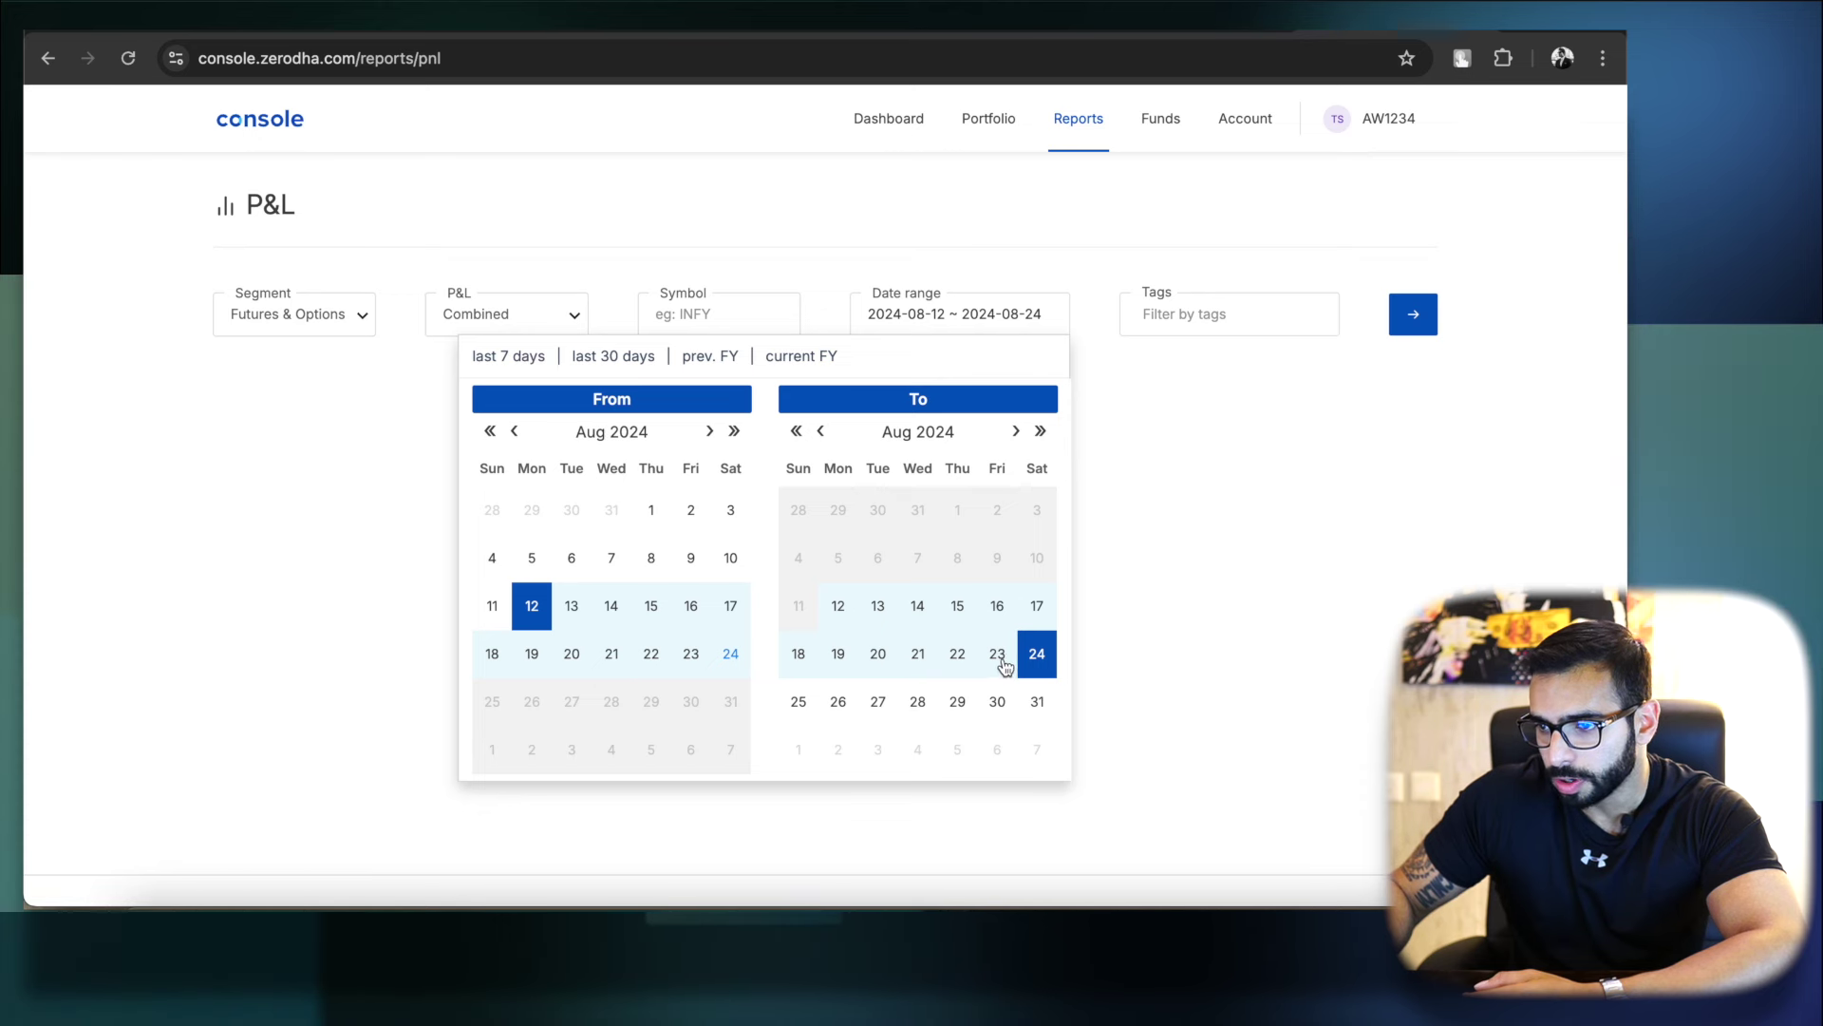
pyautogui.click(1417, 314)
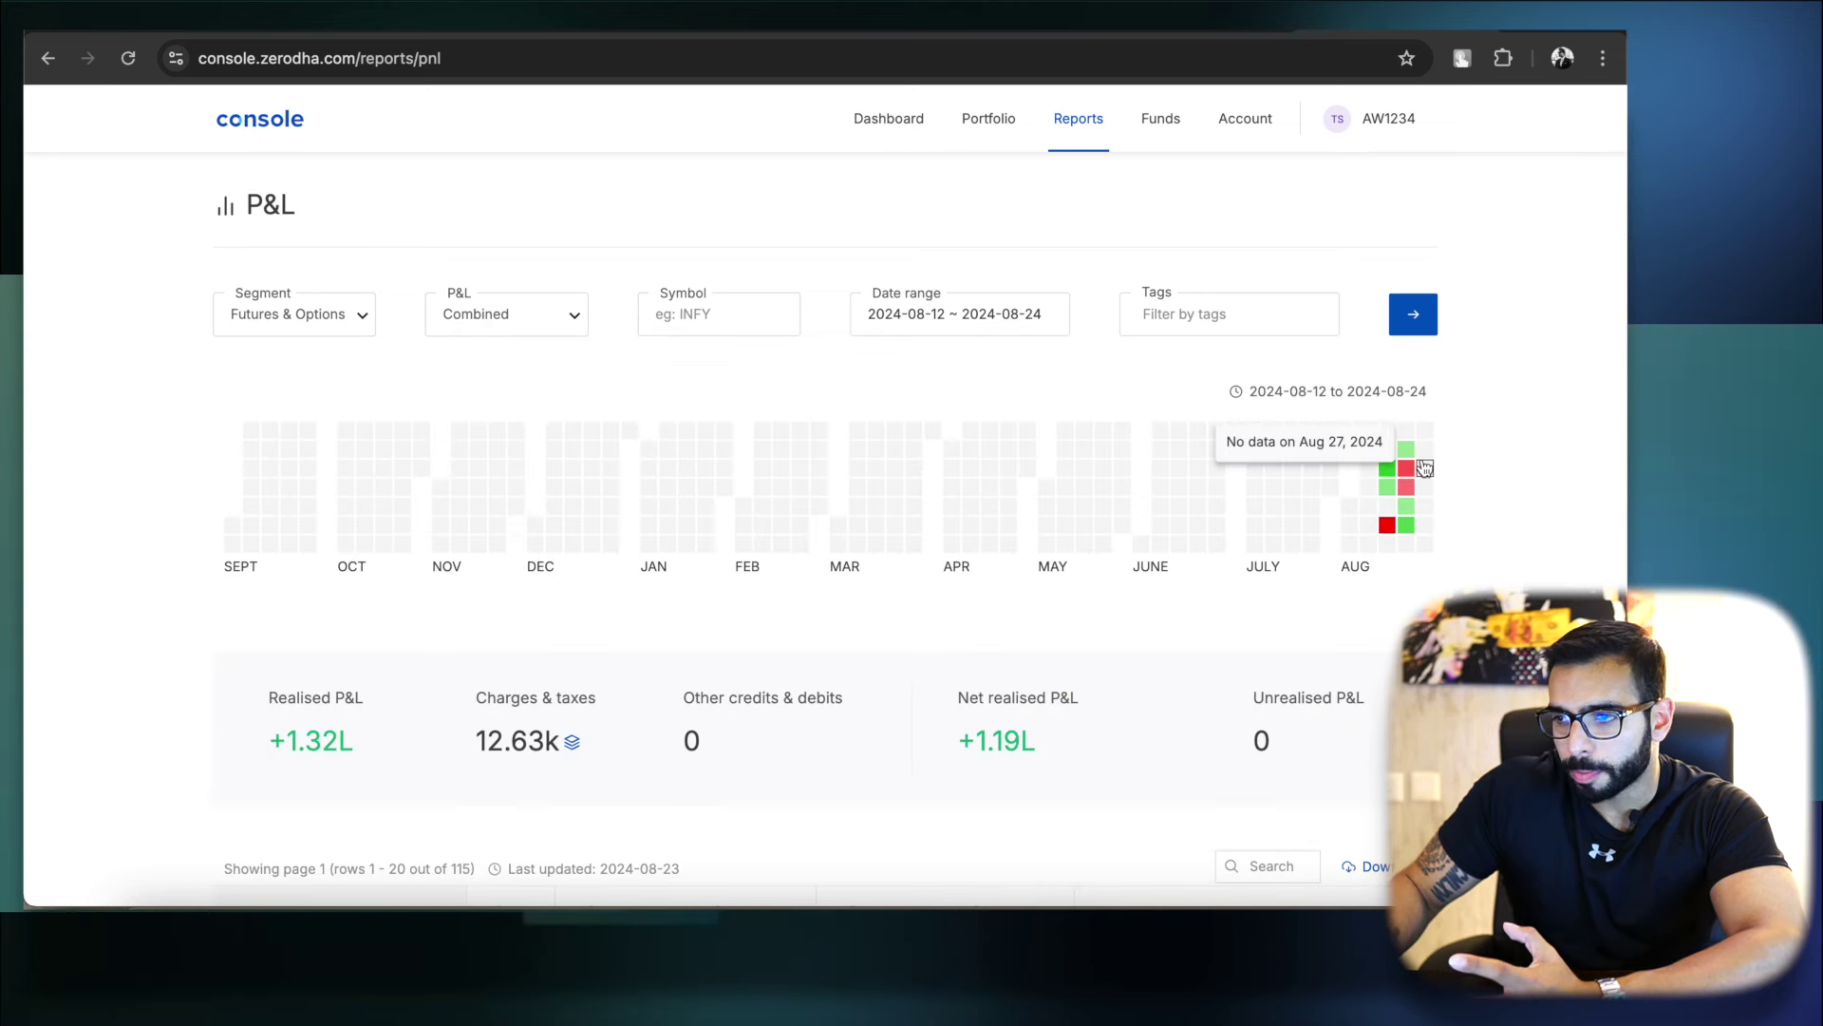
# - Compare the daily P&L of the mid-August sessions with the 15-minute Nifty Financial Services Index chart in TradingView
pyautogui.moveTo(1382, 488)
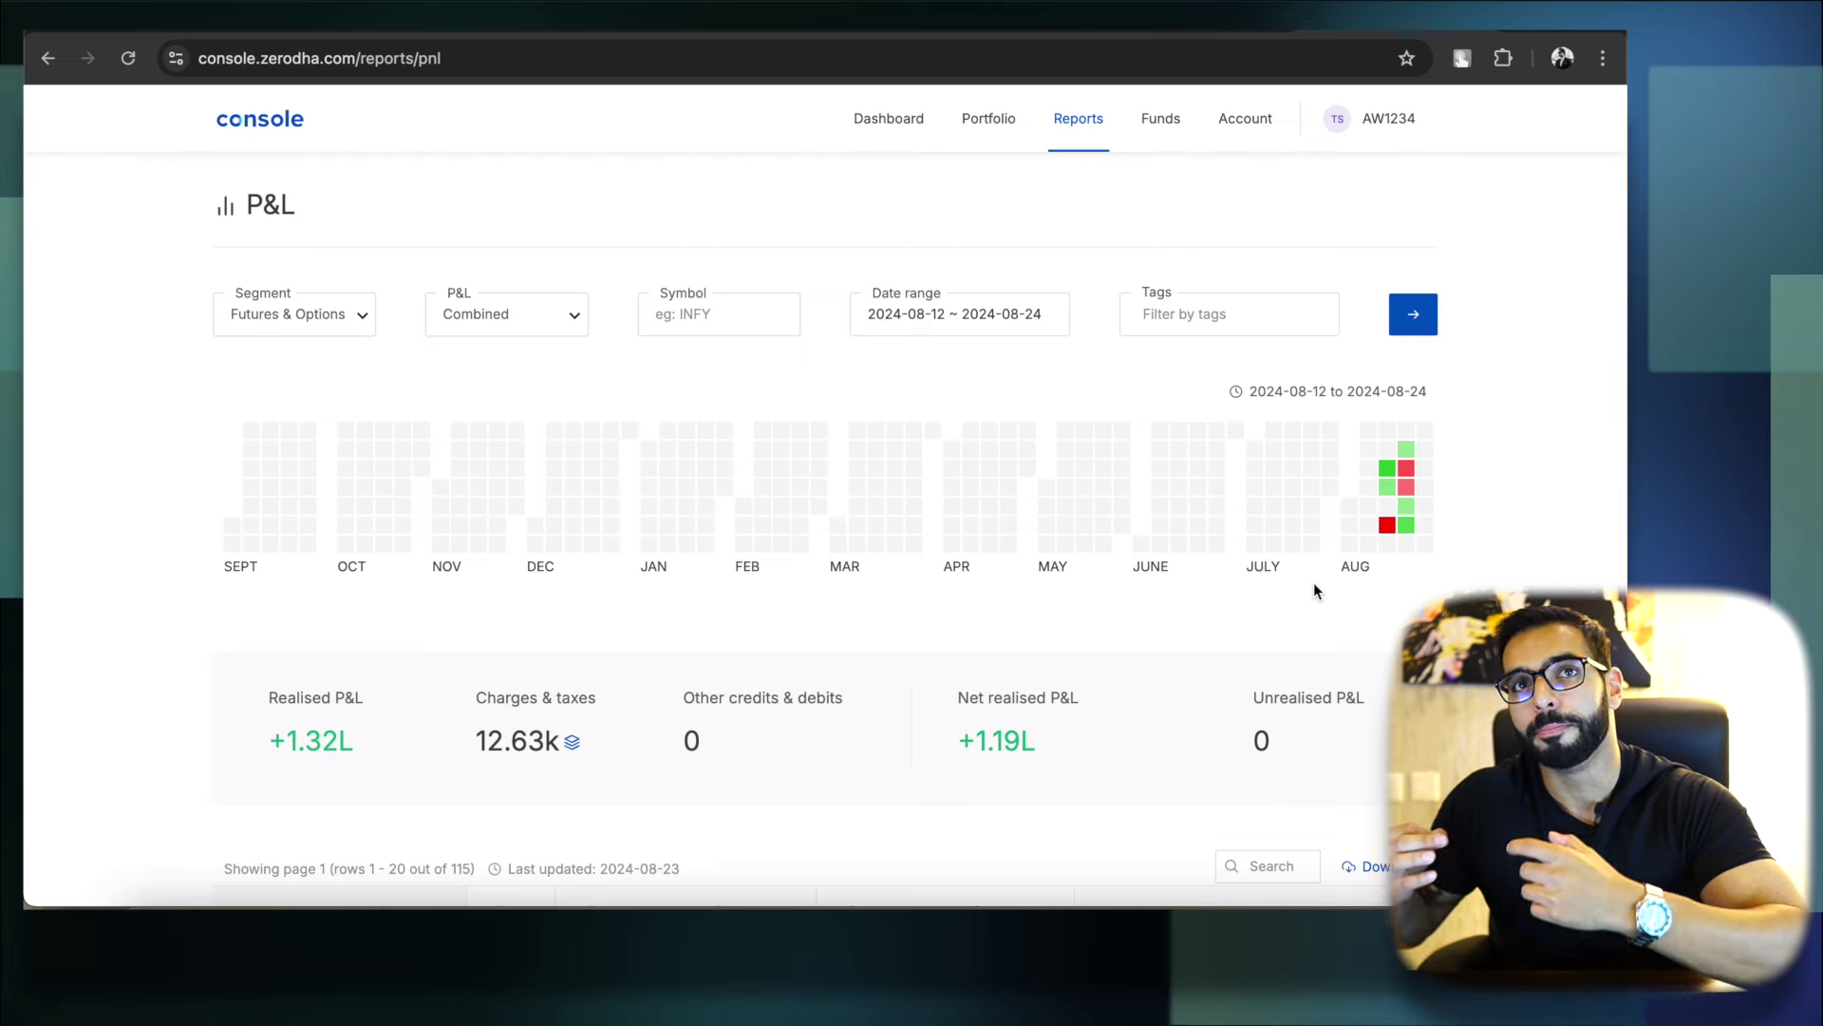
pyautogui.moveTo(1389, 452)
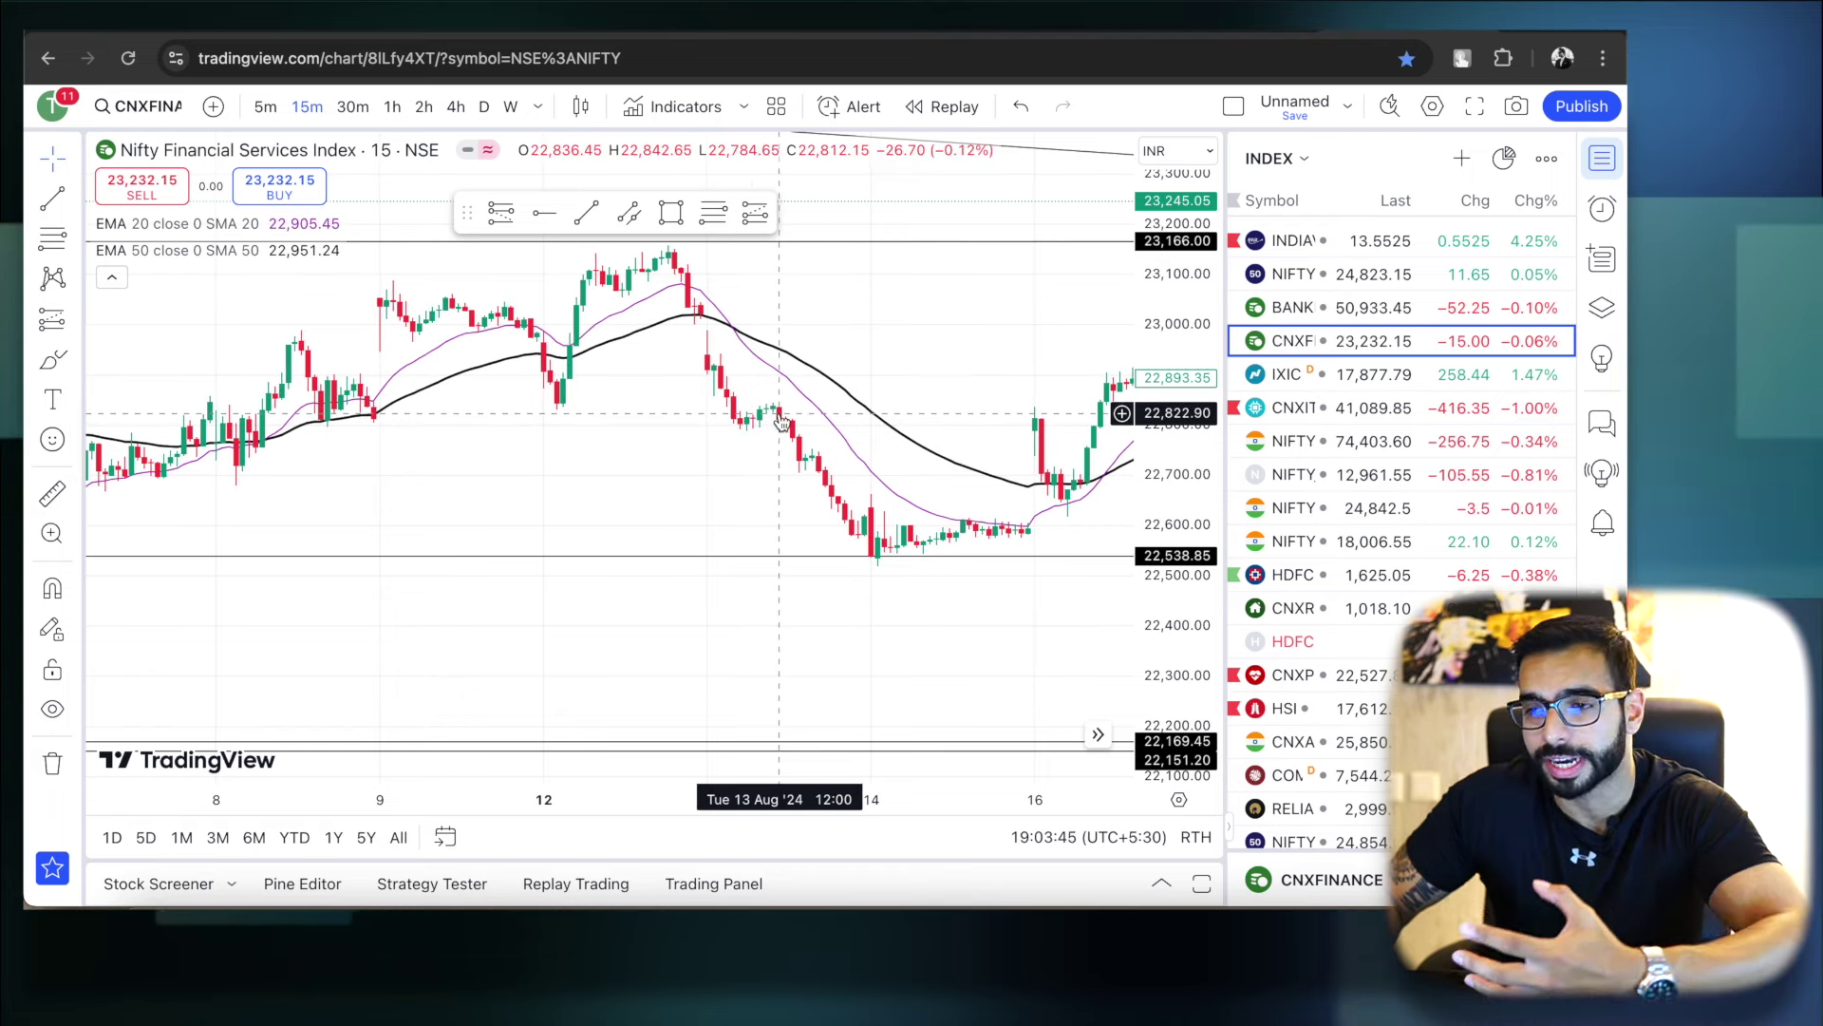
pyautogui.hscroll(3, 713, 398)
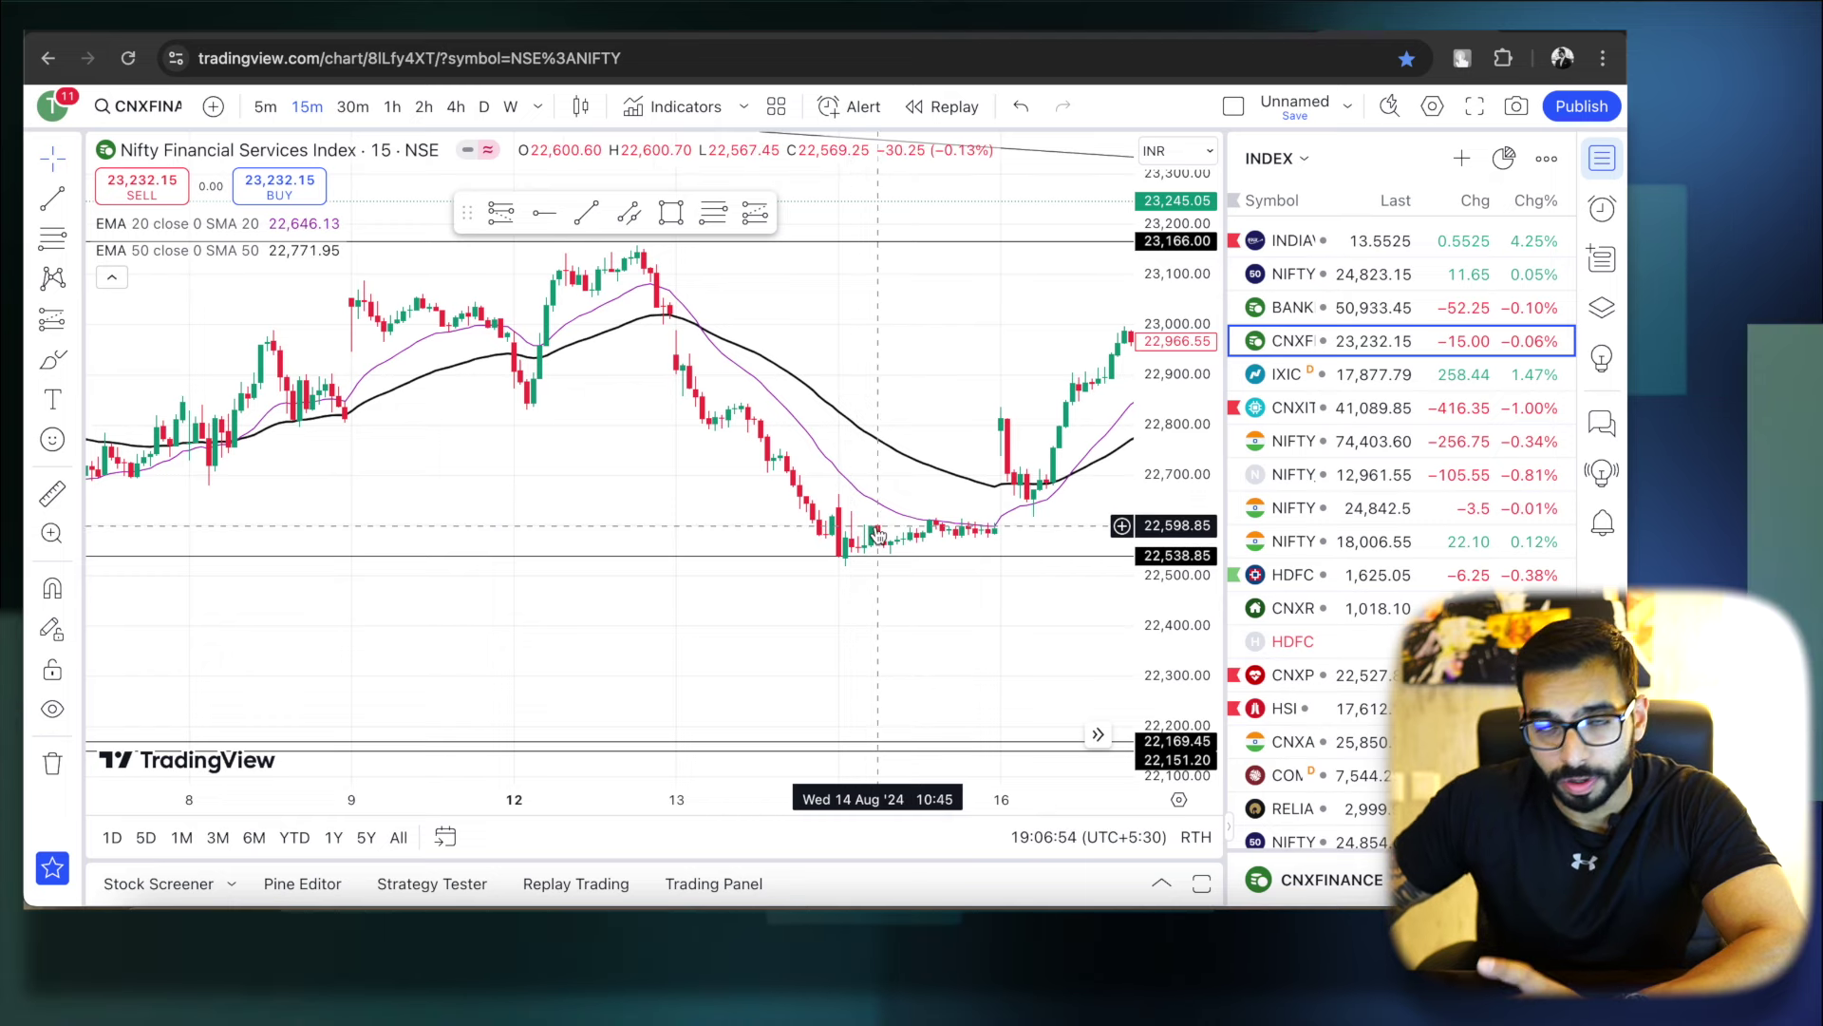
pyautogui.click(1246, 36)
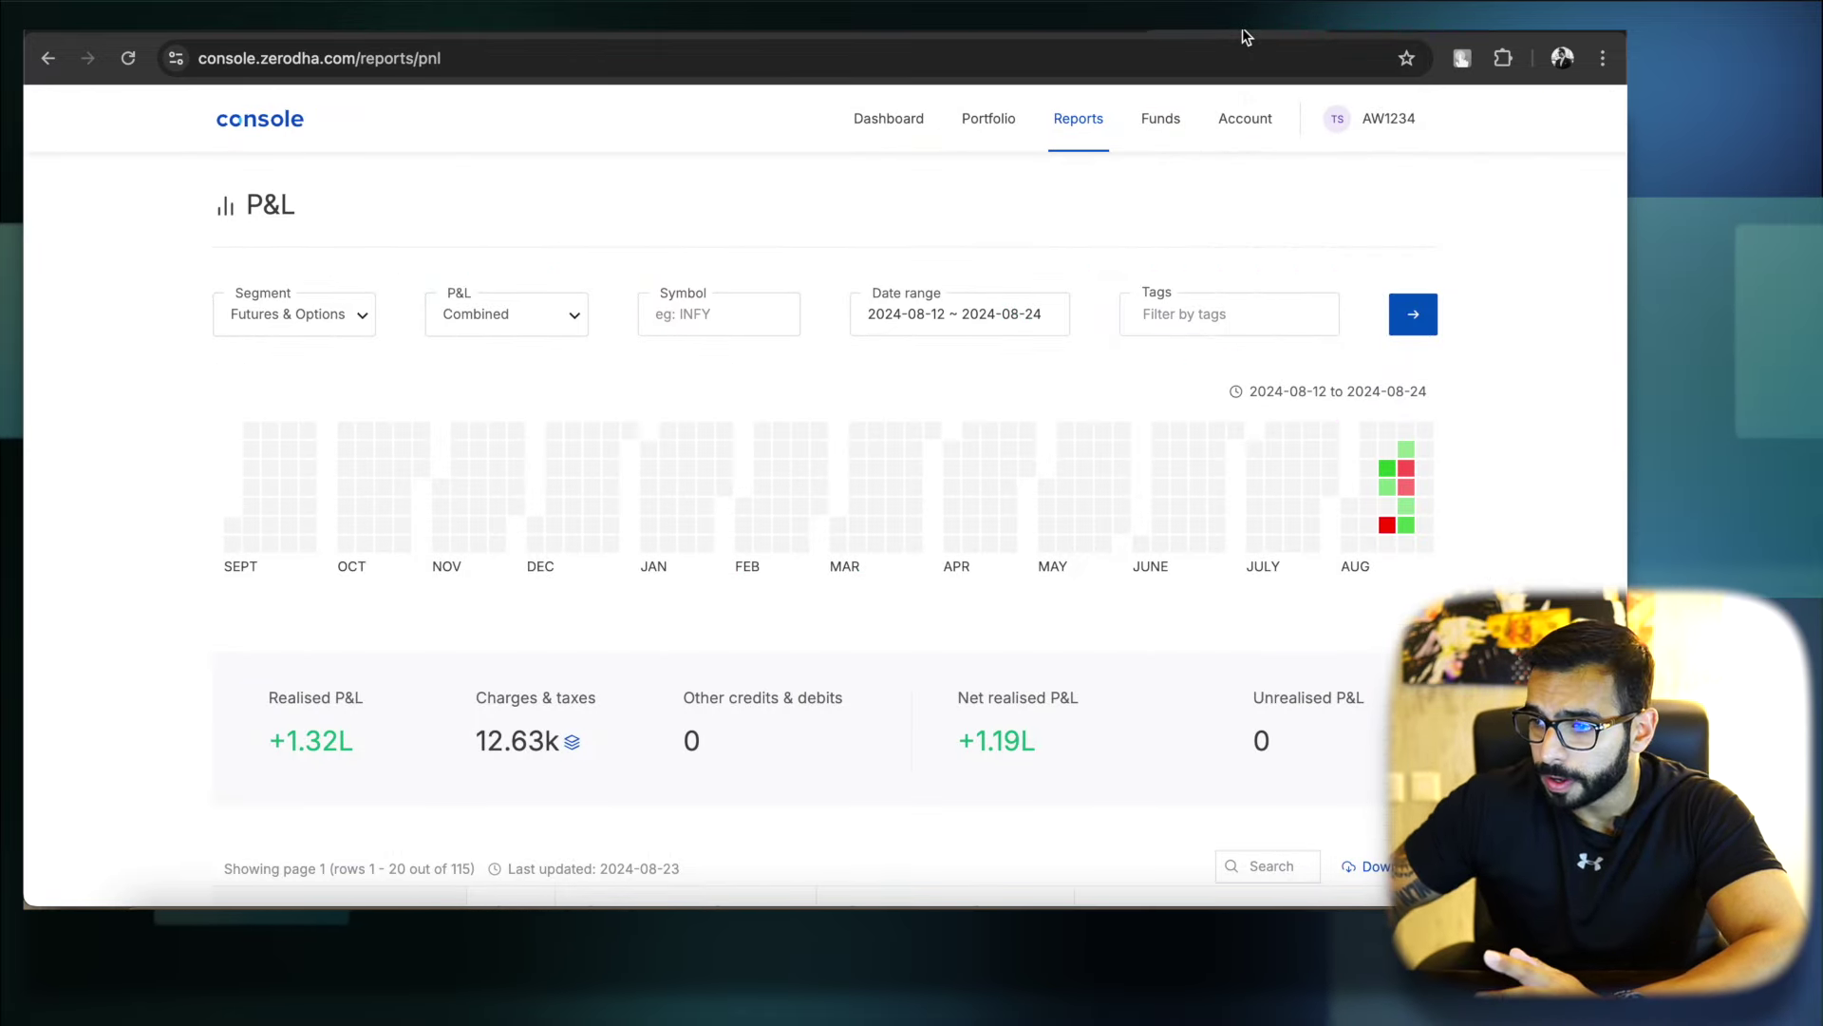
pyautogui.moveTo(1388, 493)
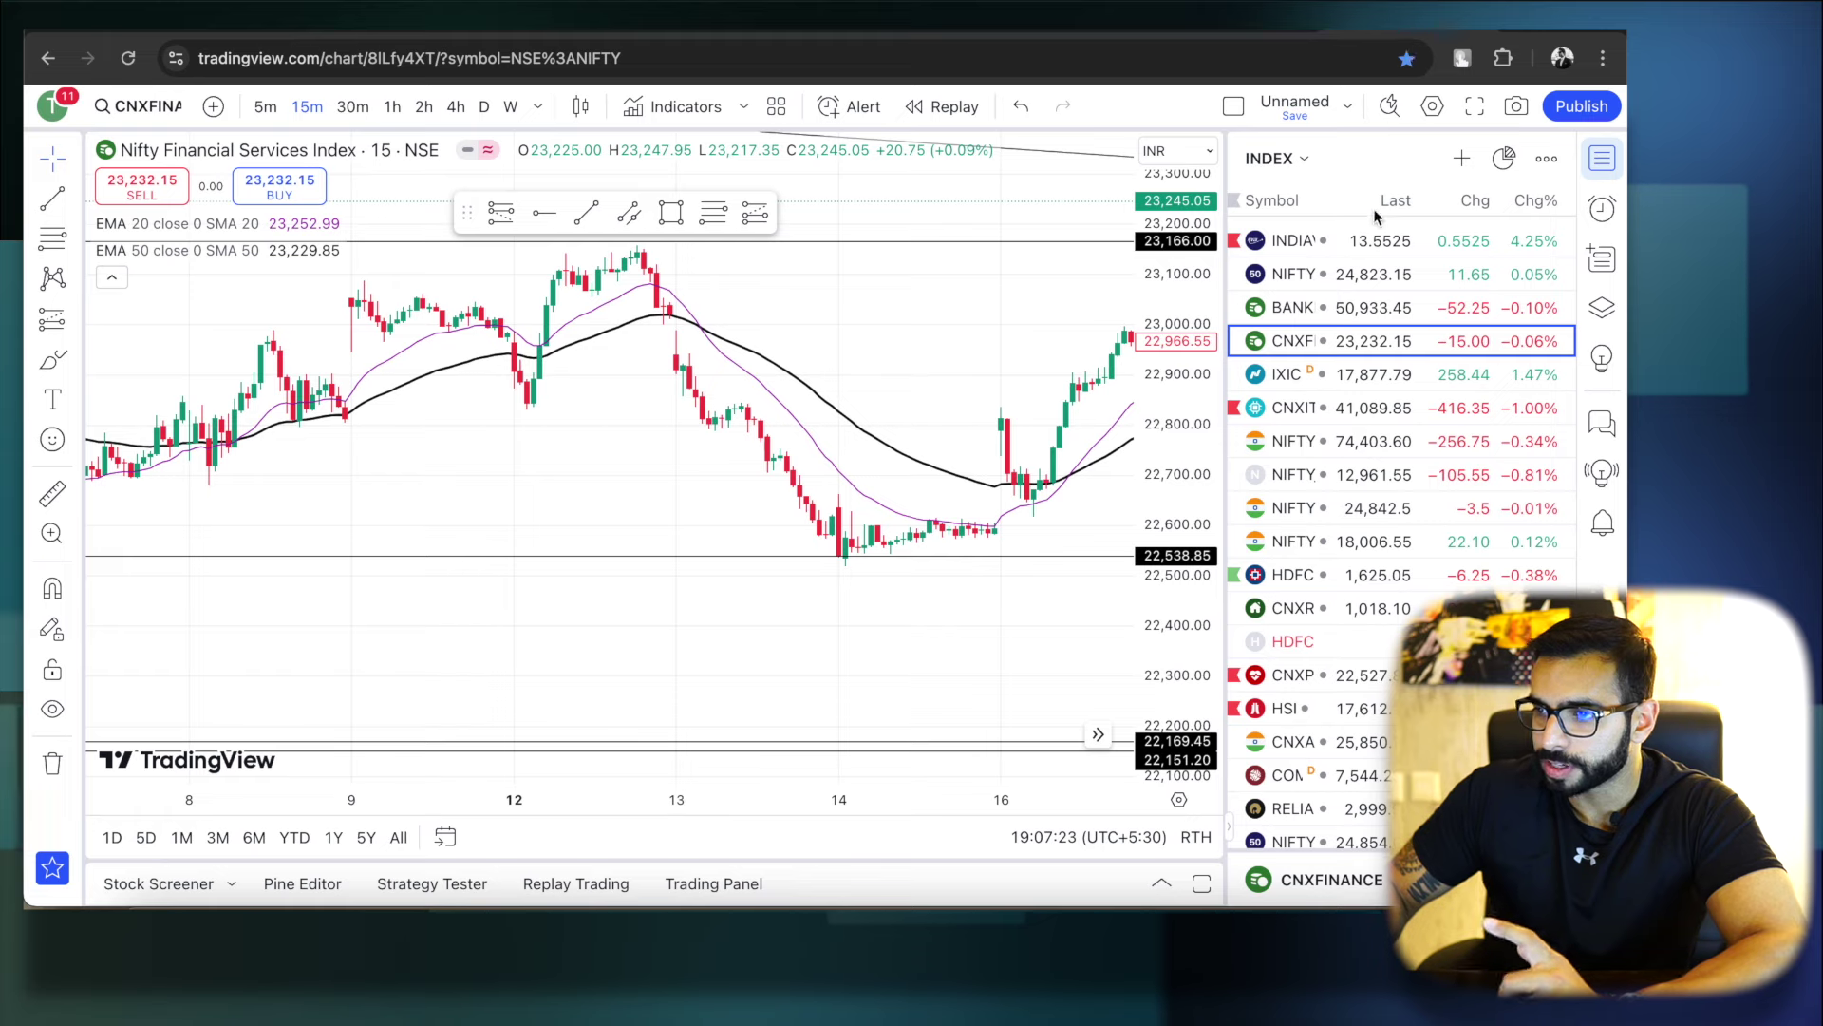
# - Open the Bank Nifty chart in TradingView and measure the price drop at the start of 14 August
pyautogui.click(1353, 305)
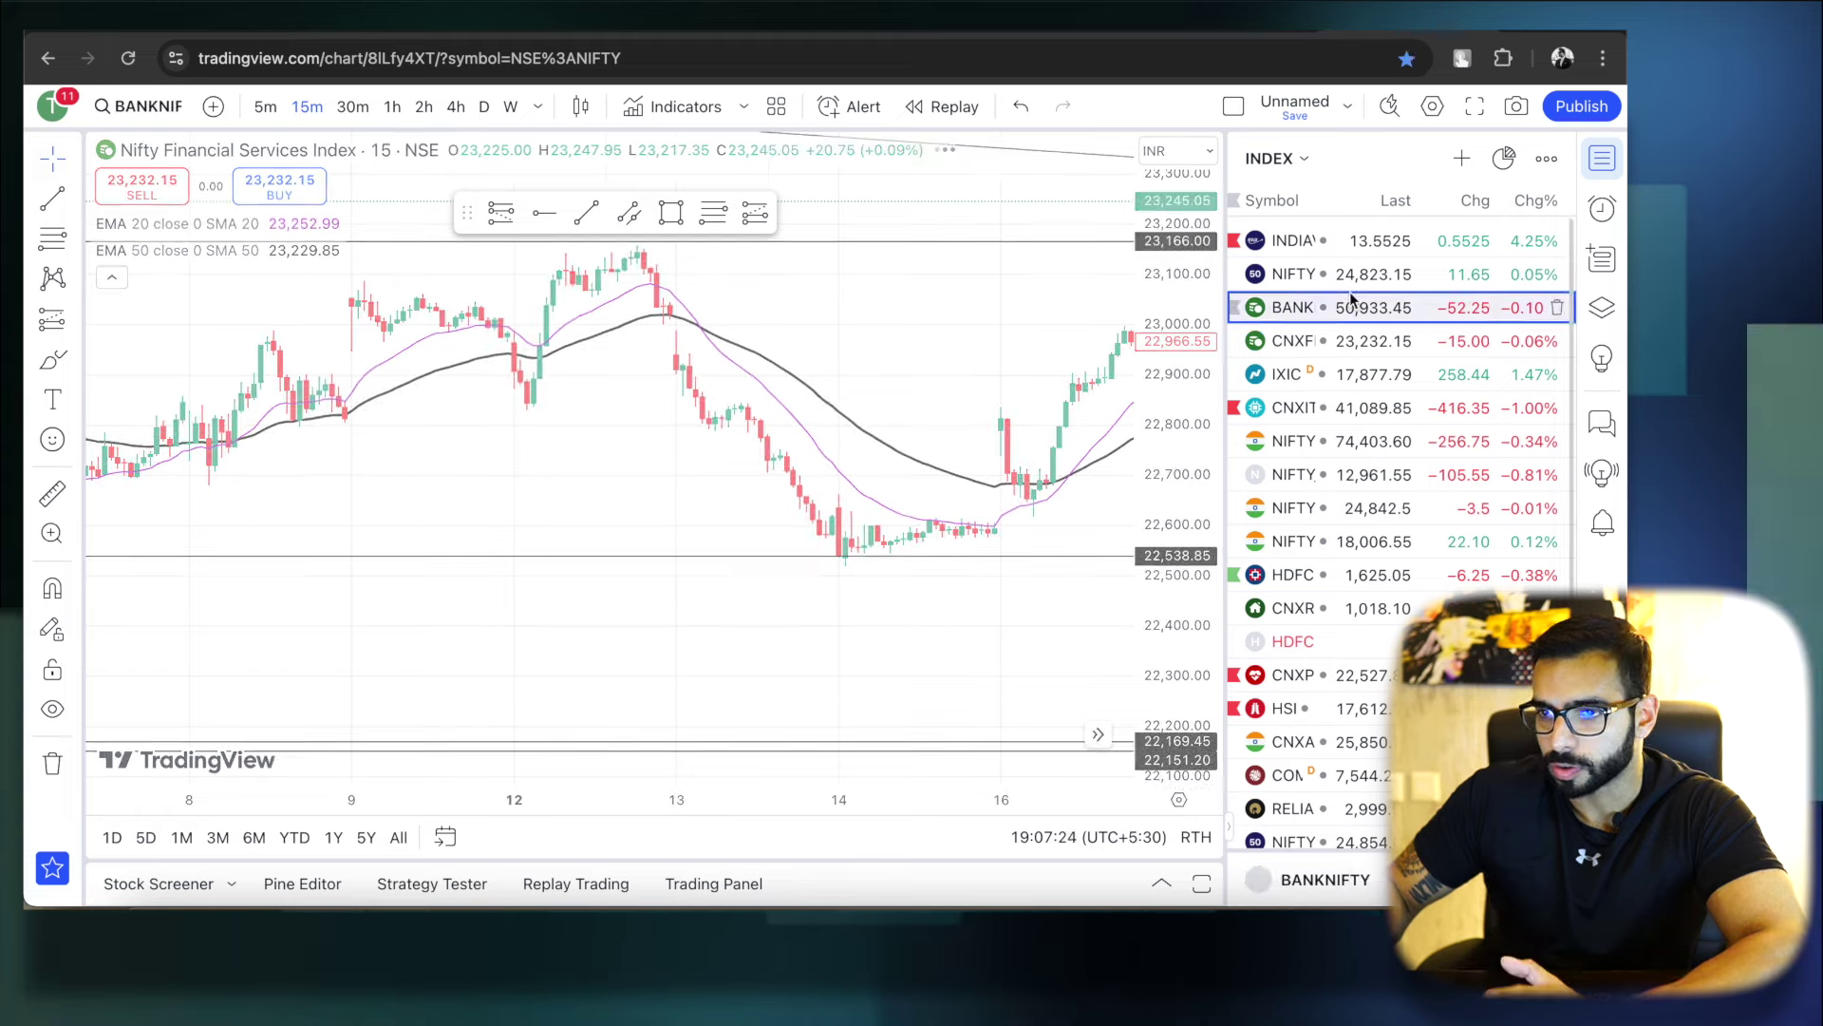
pyautogui.scroll(3, 750, 314)
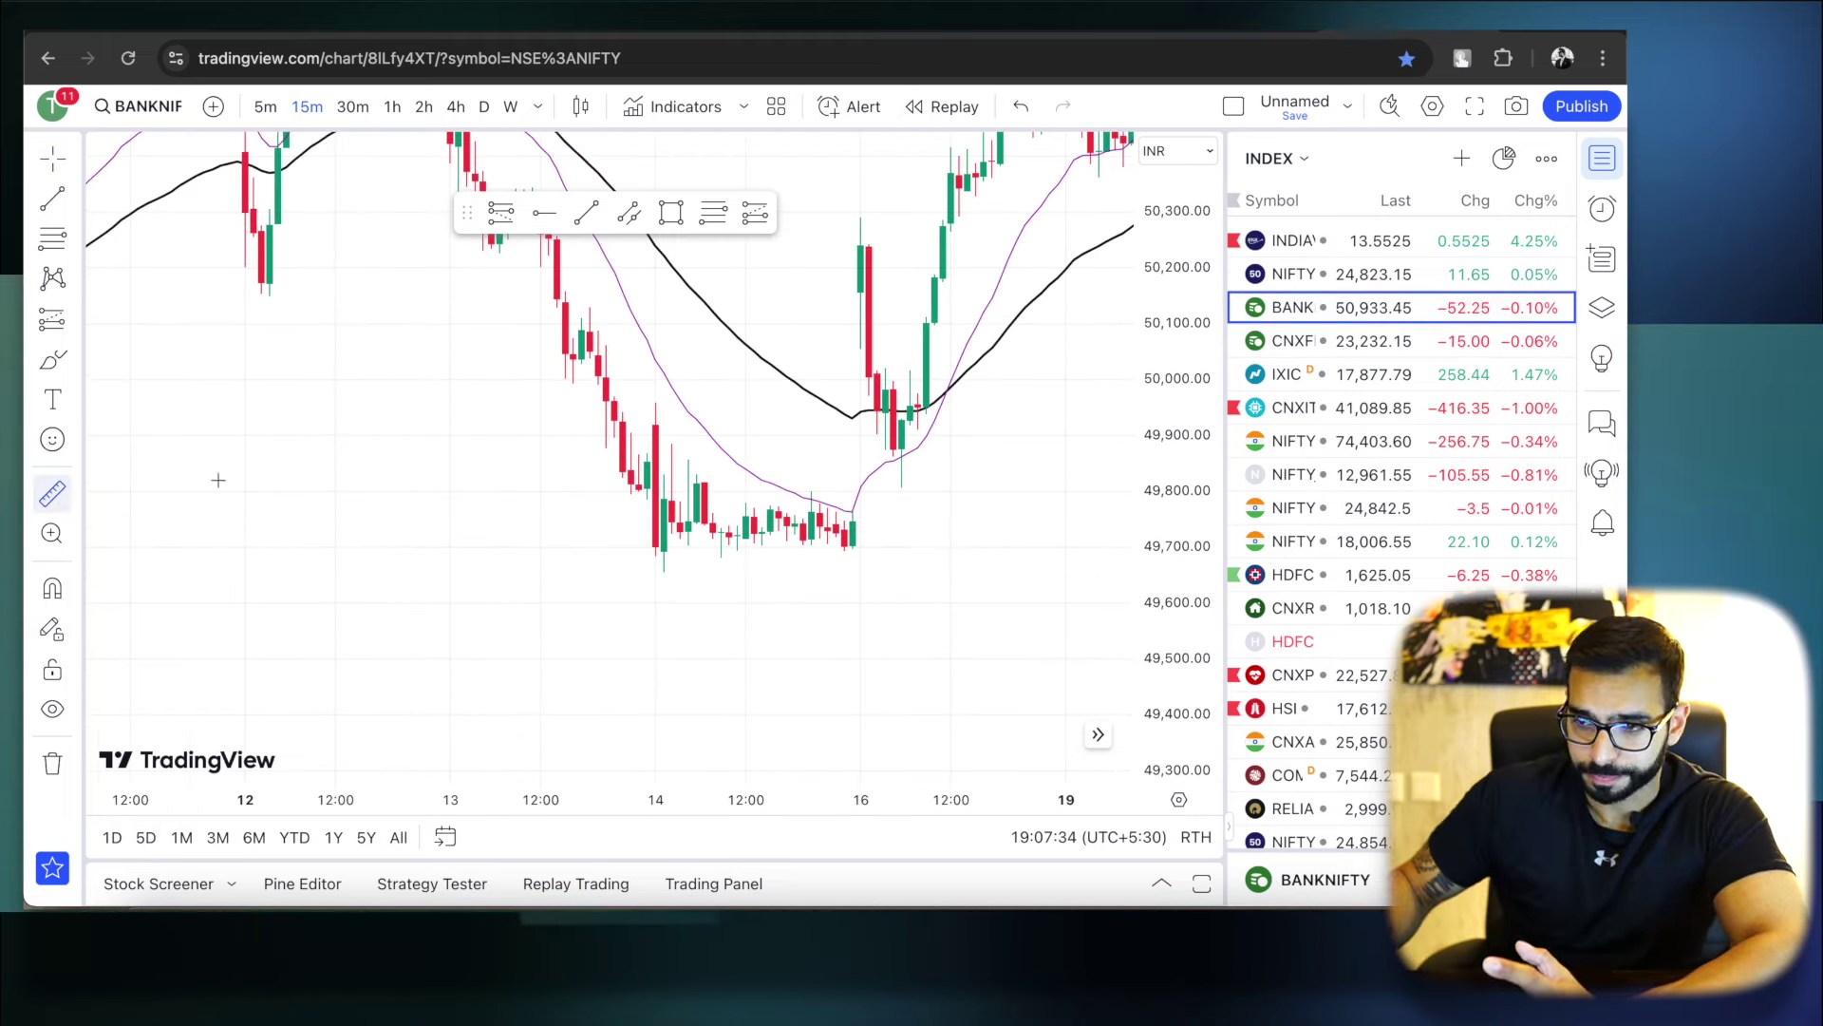
pyautogui.click(646, 489)
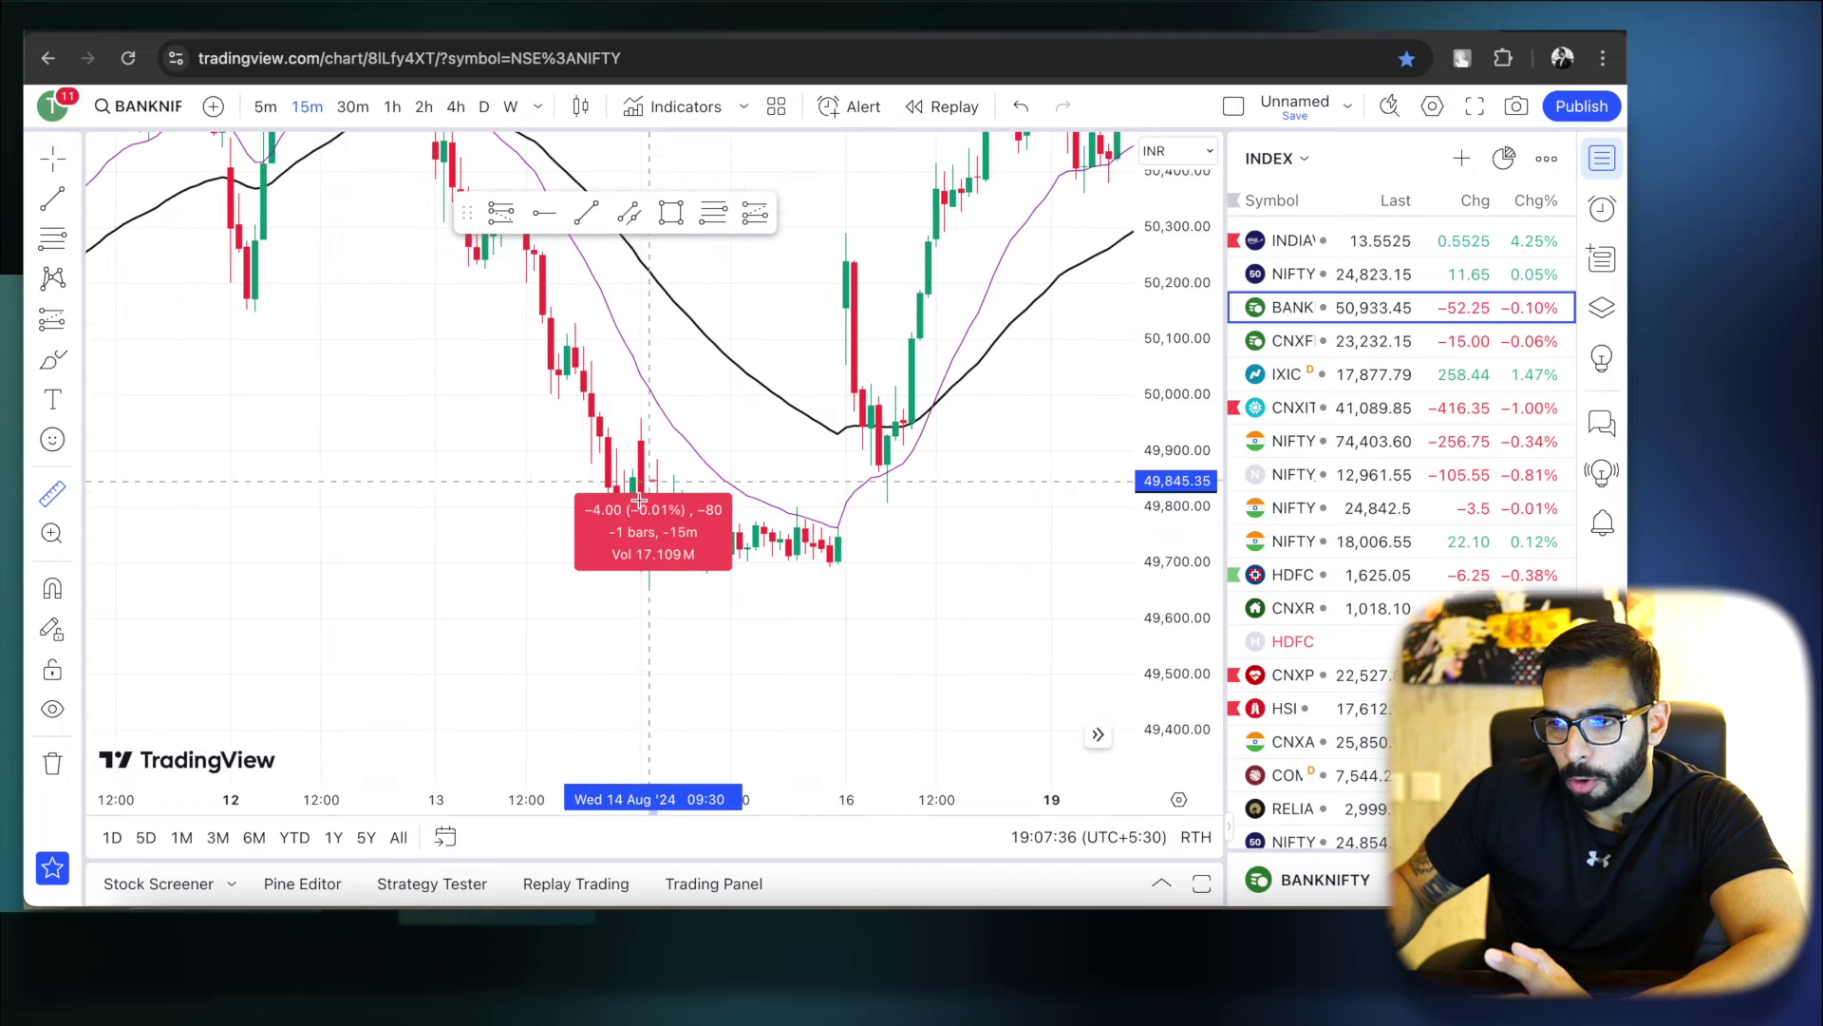
pyautogui.click(693, 586)
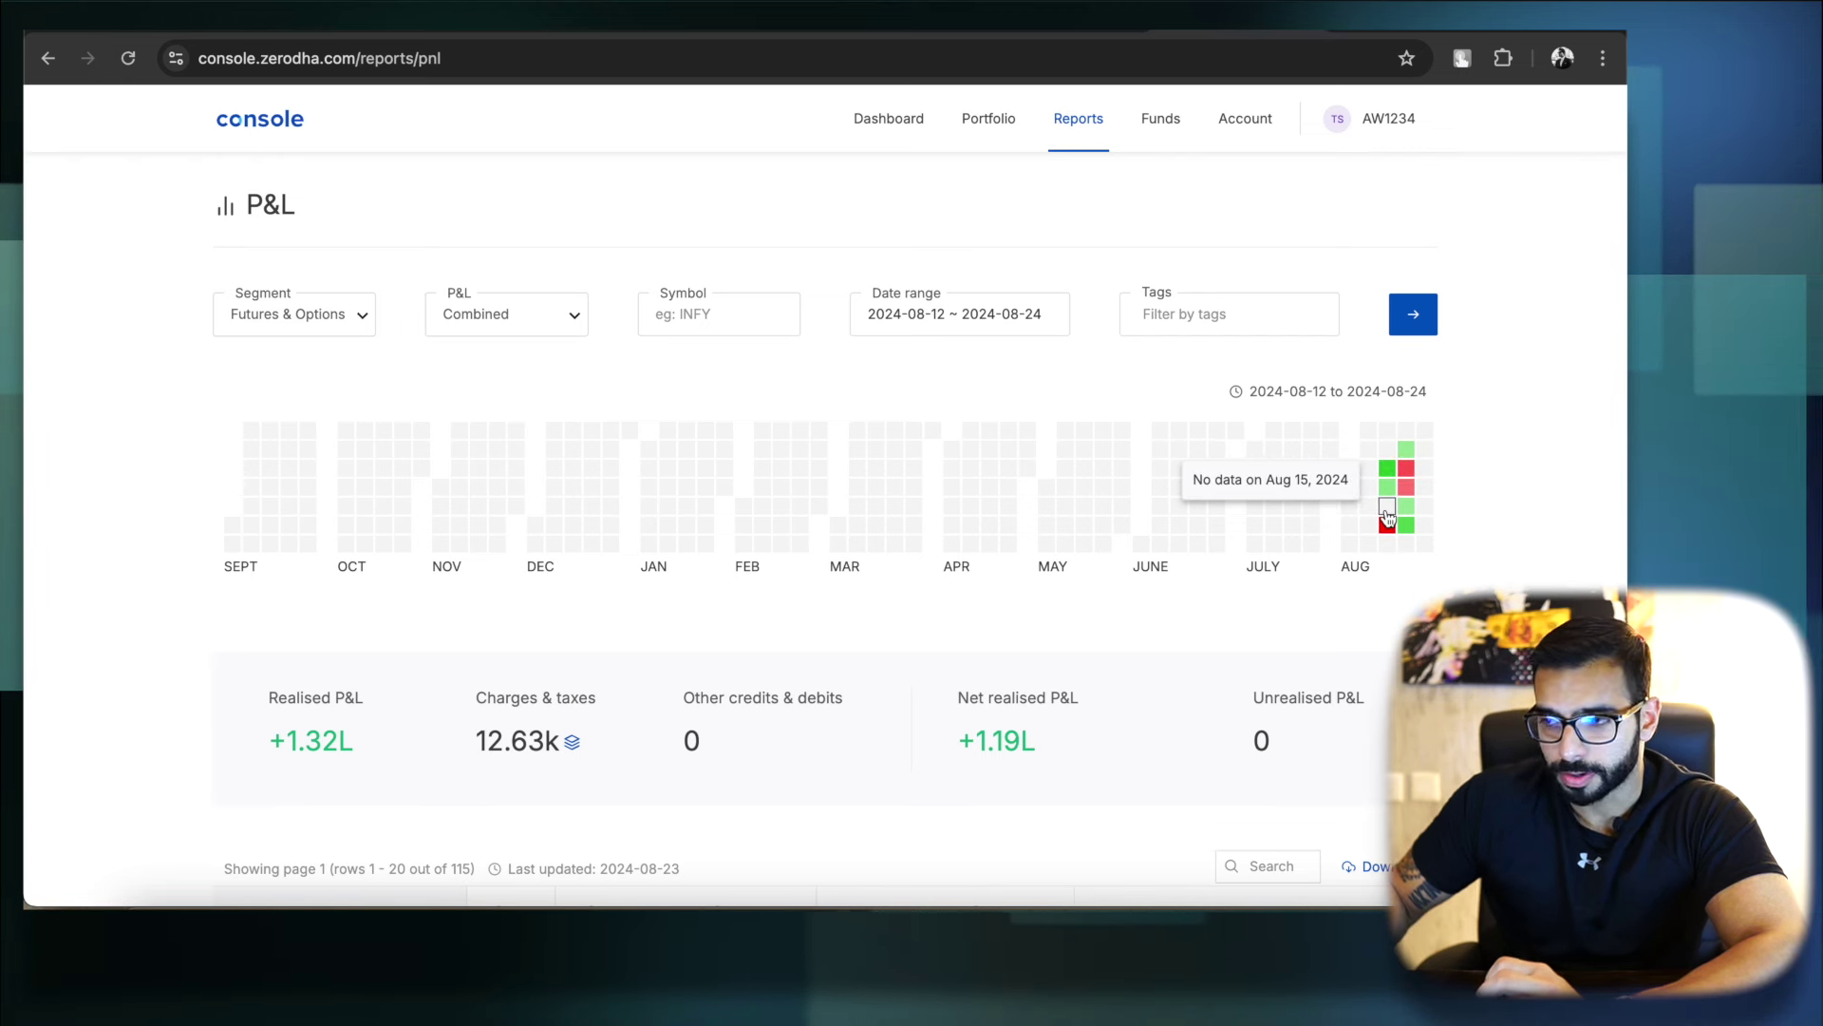
# - Check the 16 August P&L, switch to the Sensex chart in Kite, and measure that morning's fall from the 09:15 candle
pyautogui.moveTo(1392, 535)
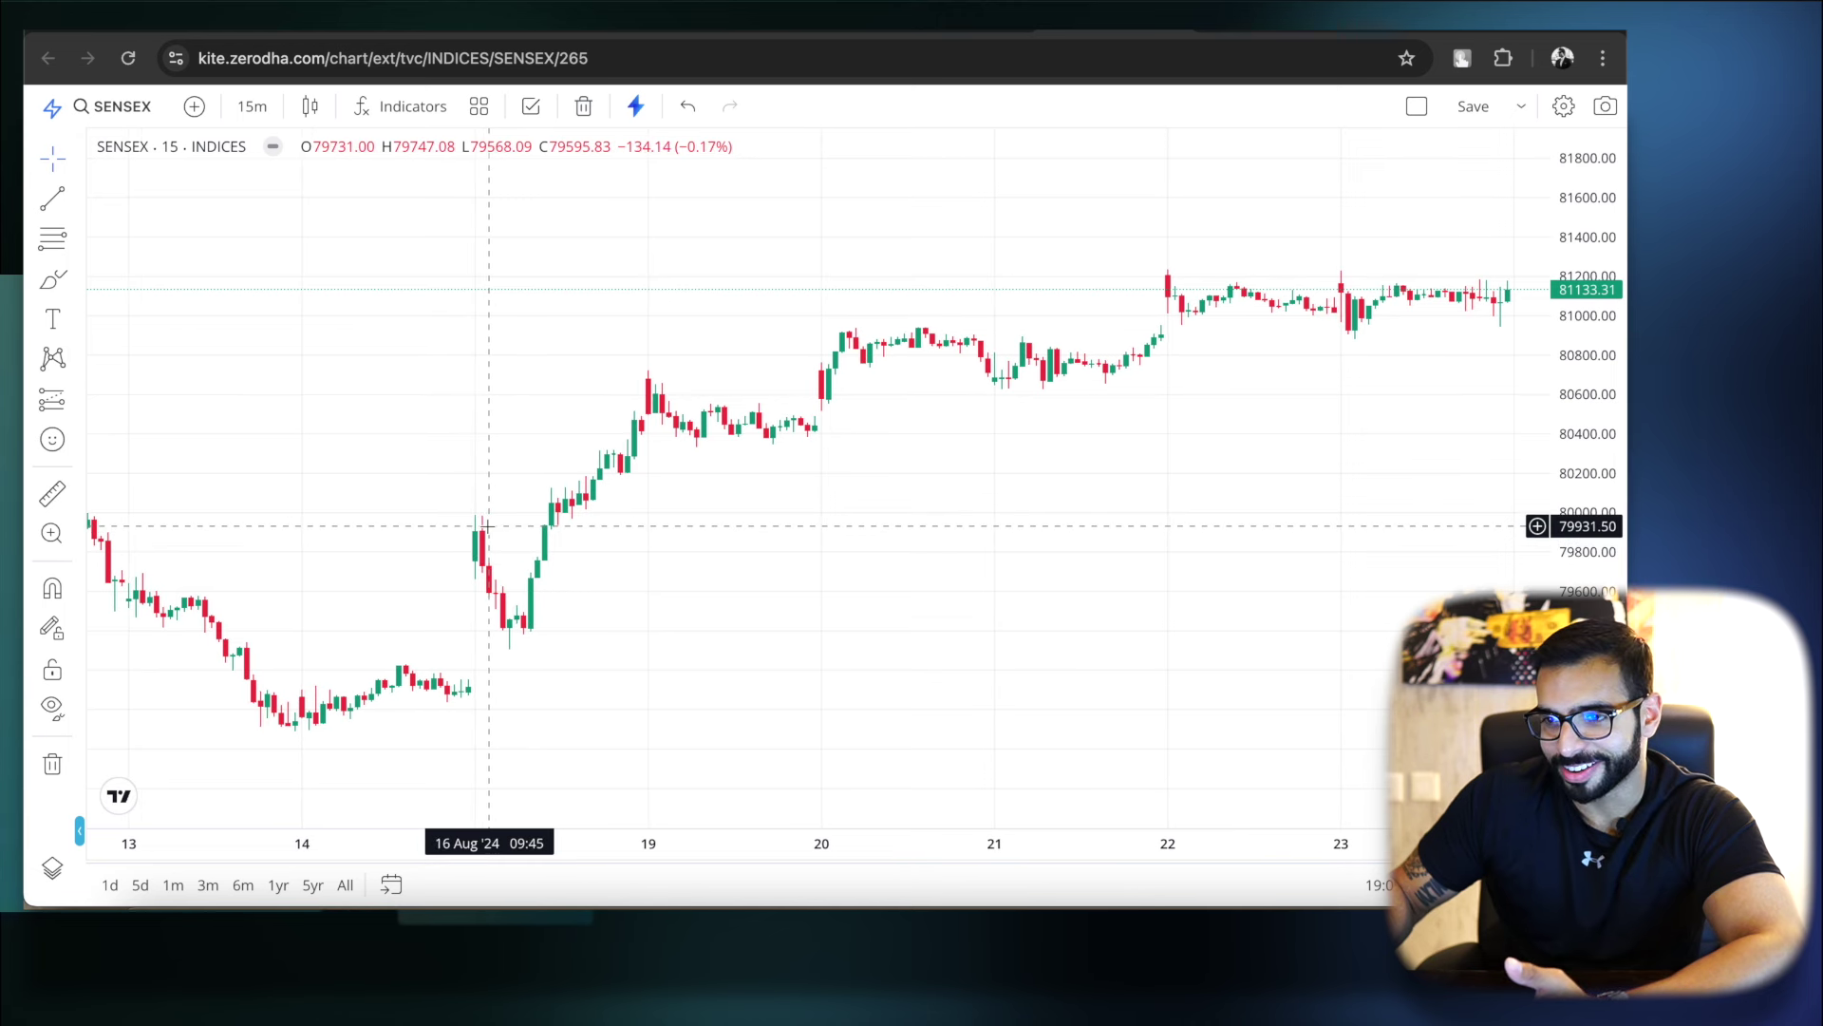
pyautogui.click(52, 493)
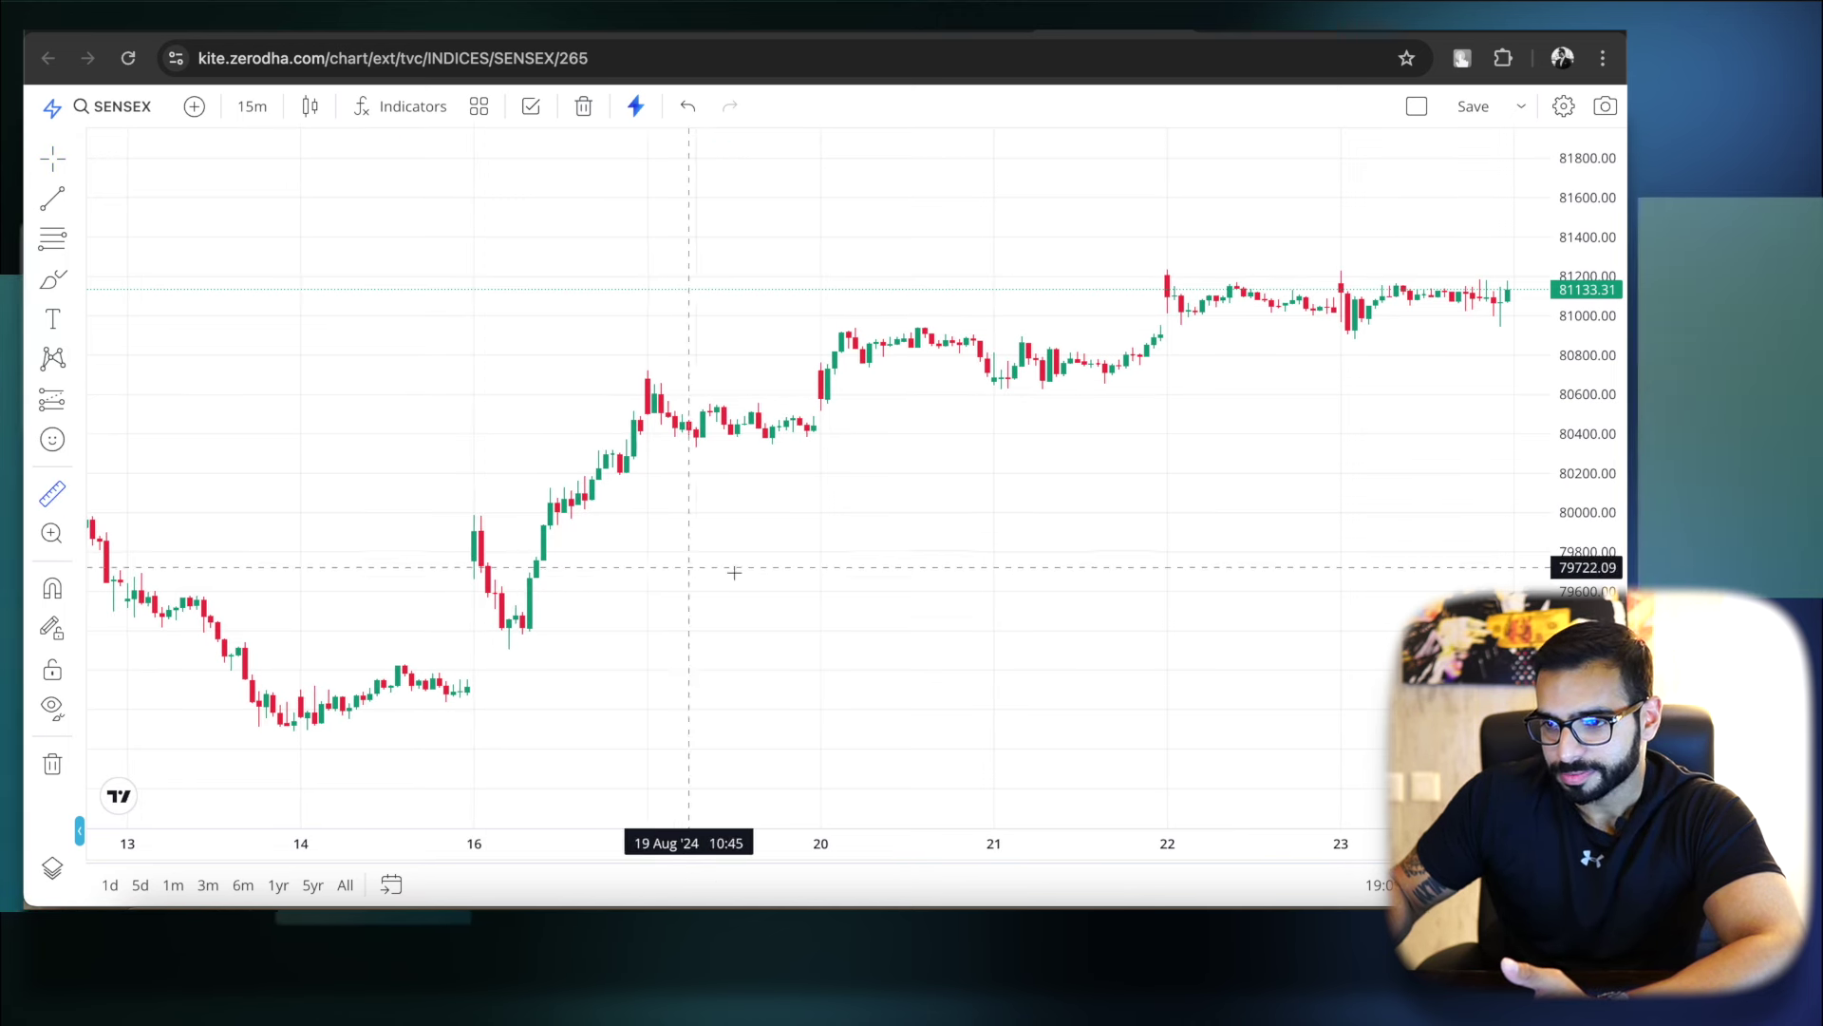
pyautogui.click(483, 548)
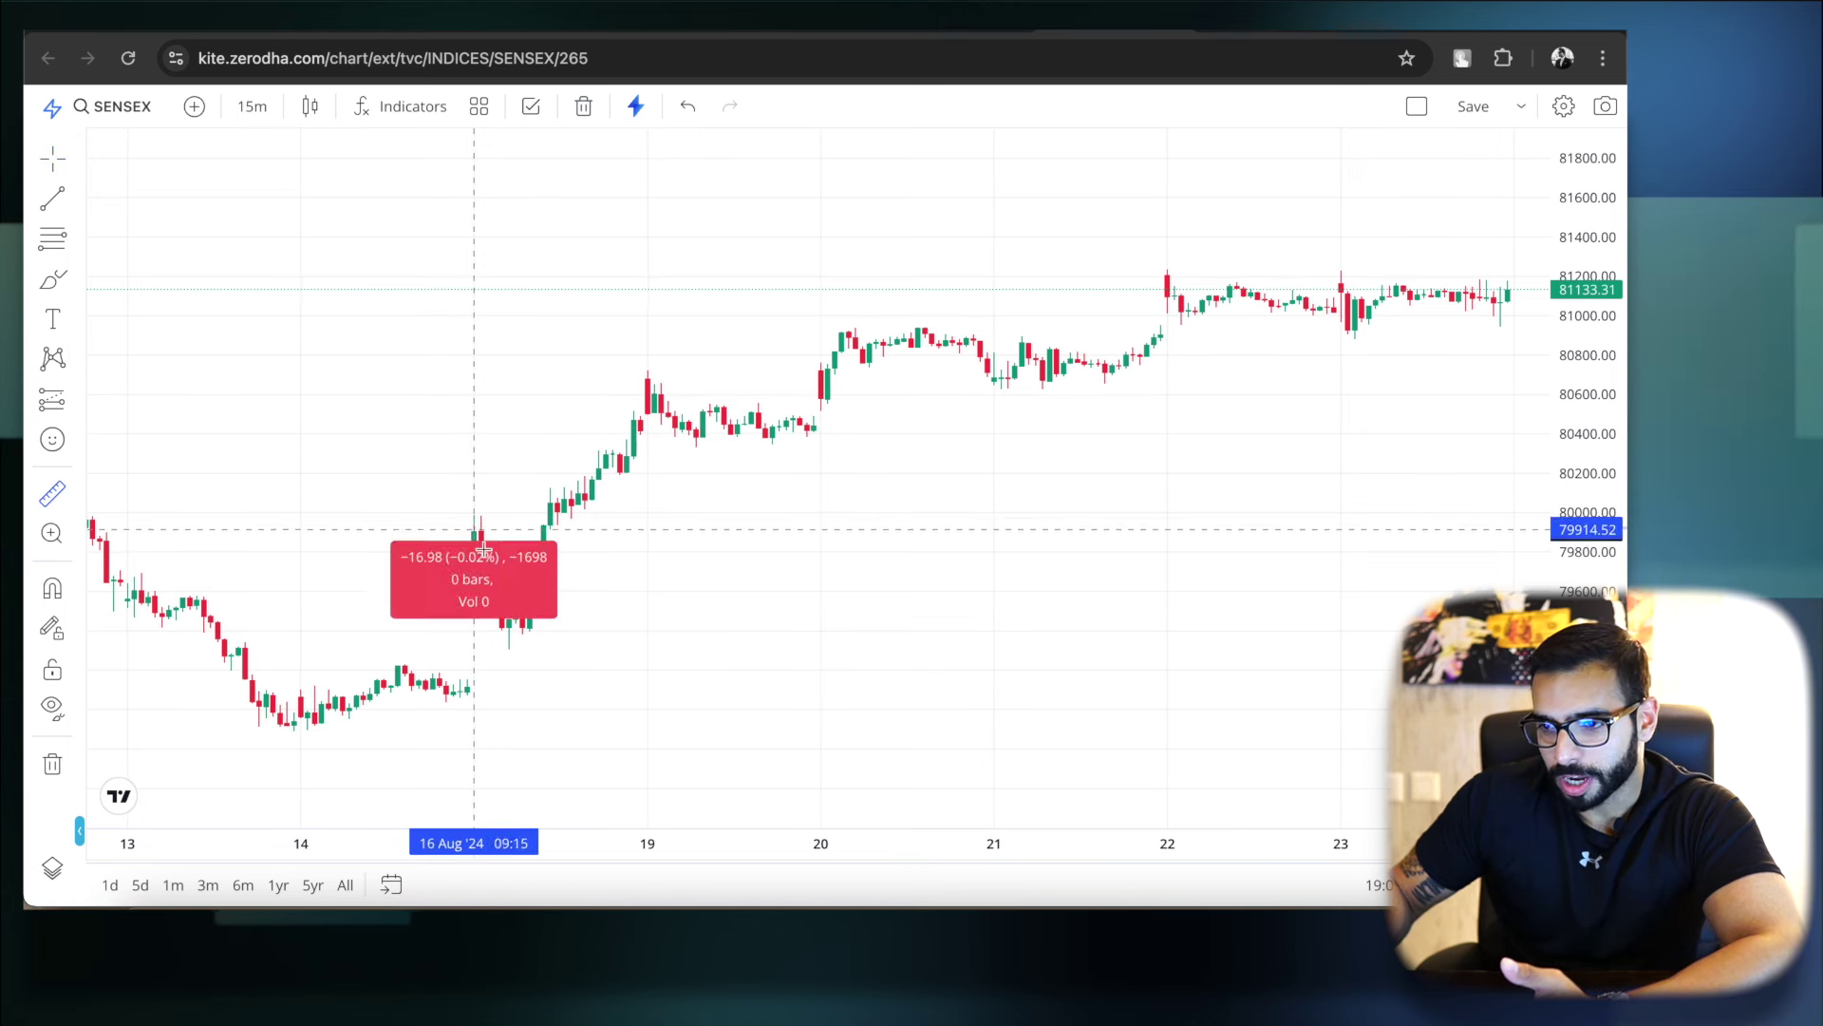
pyautogui.click(518, 631)
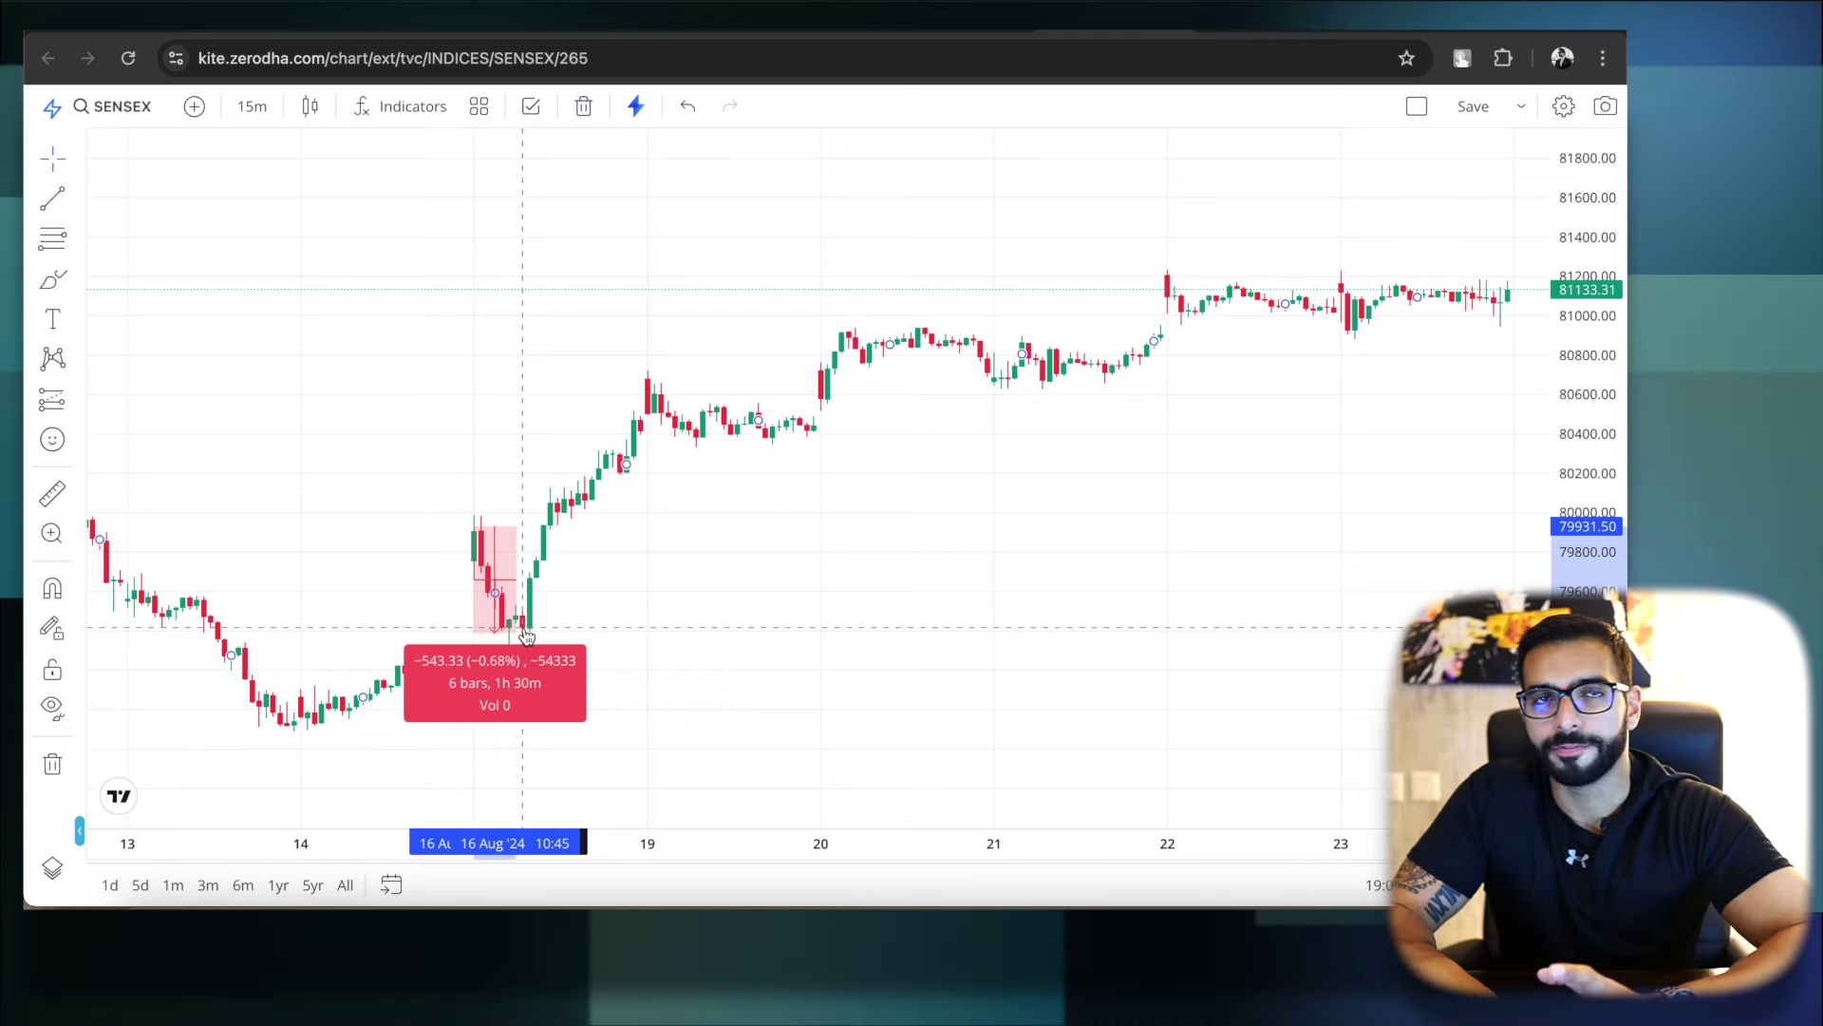
pyautogui.click(527, 634)
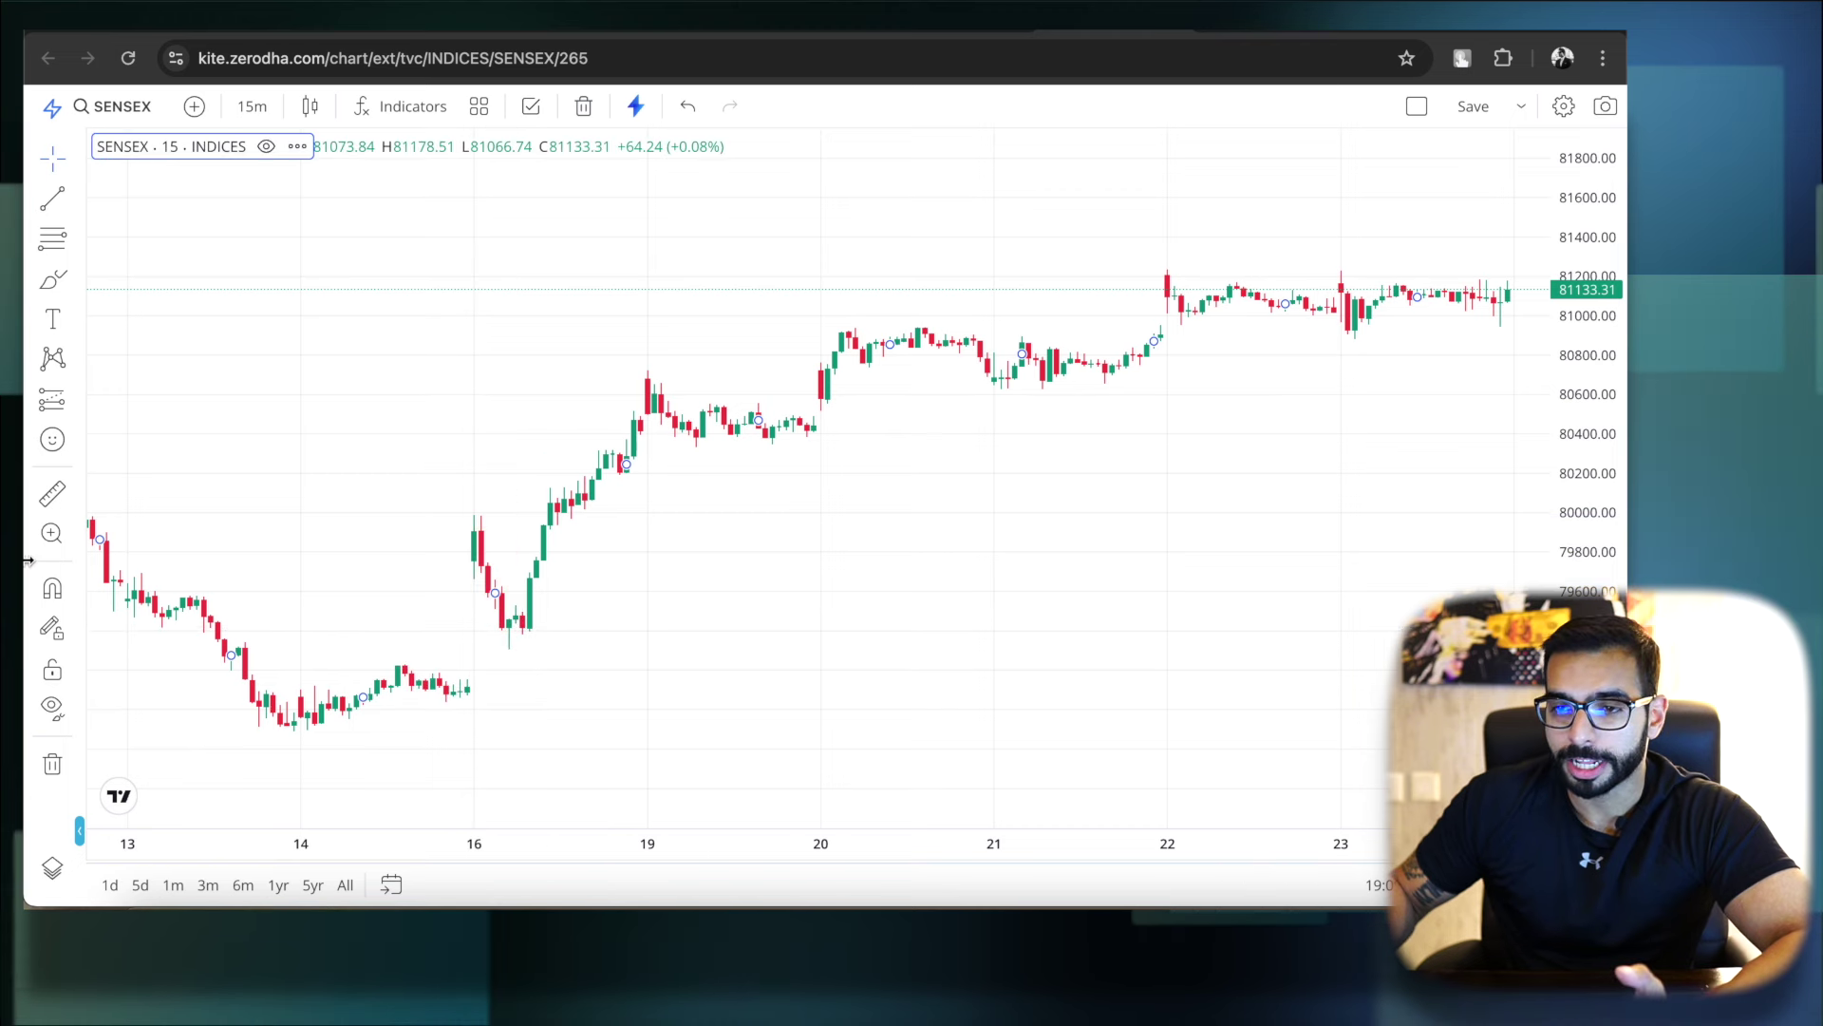
# - Measure the Sensex recovery from the 16 August morning low, as well as the rise from midday into the close
pyautogui.click(52, 493)
pyautogui.click(522, 630)
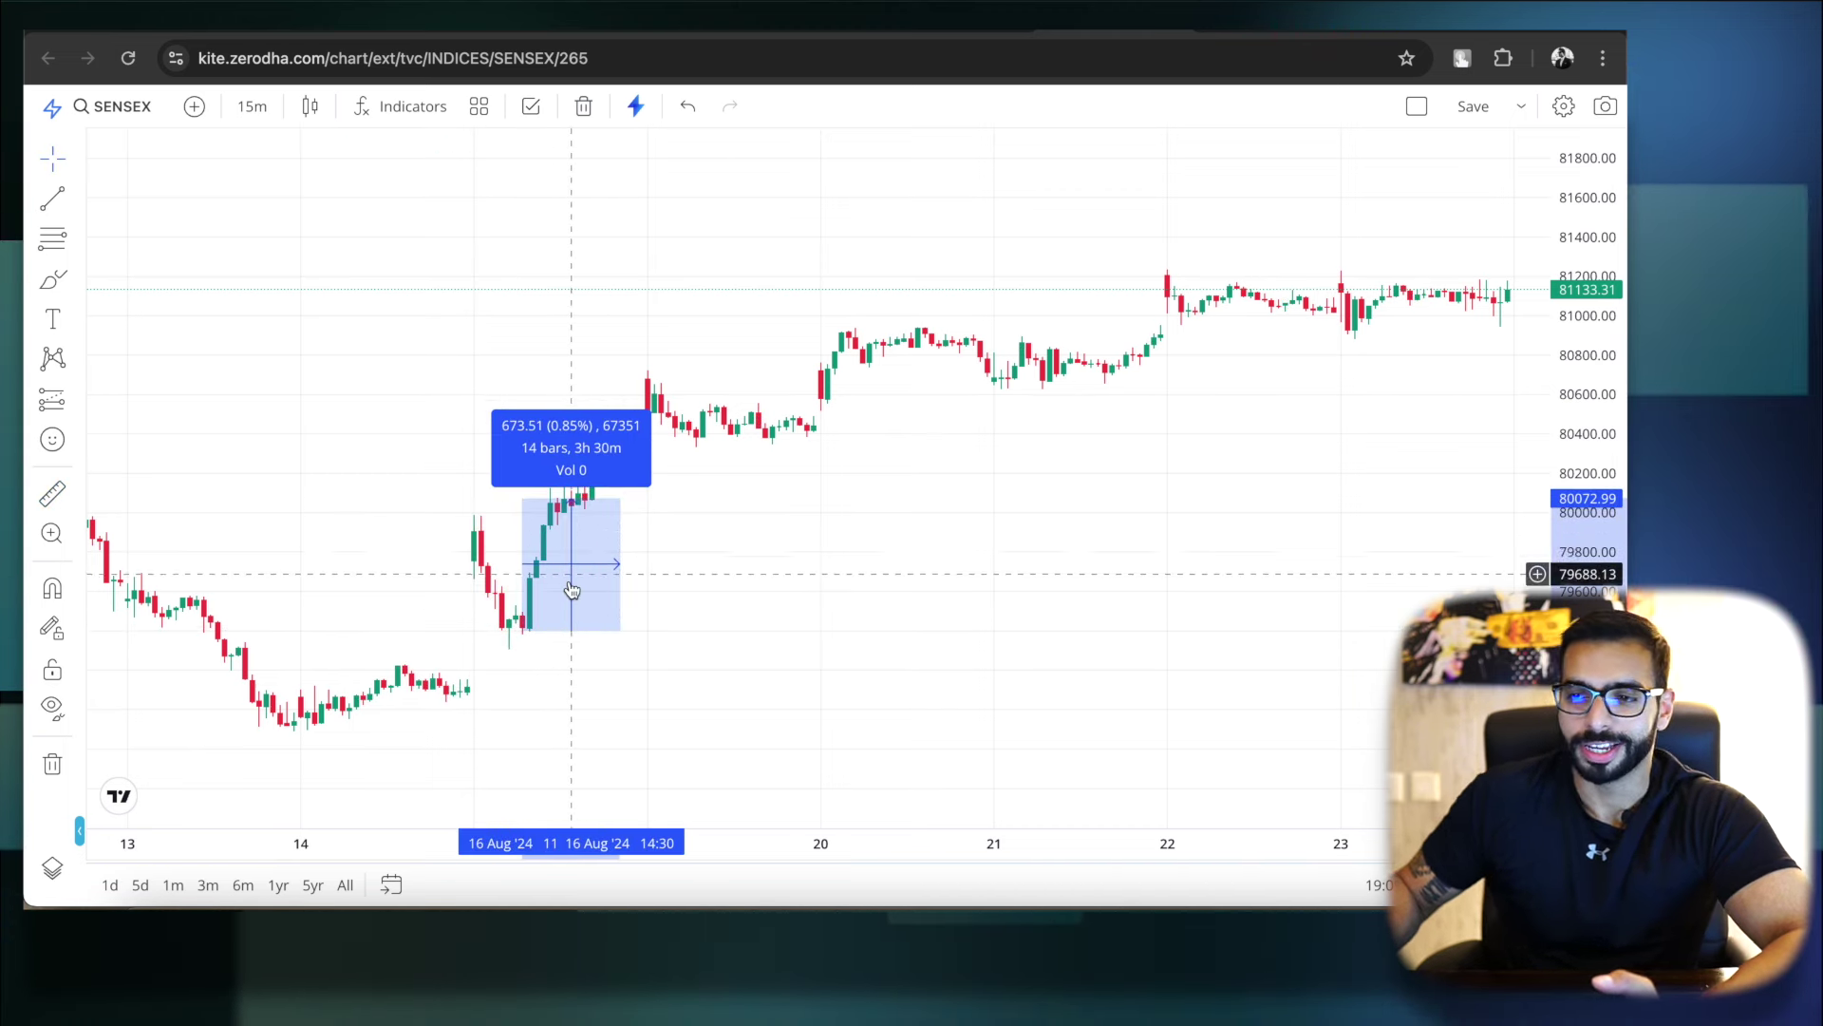
pyautogui.click(572, 590)
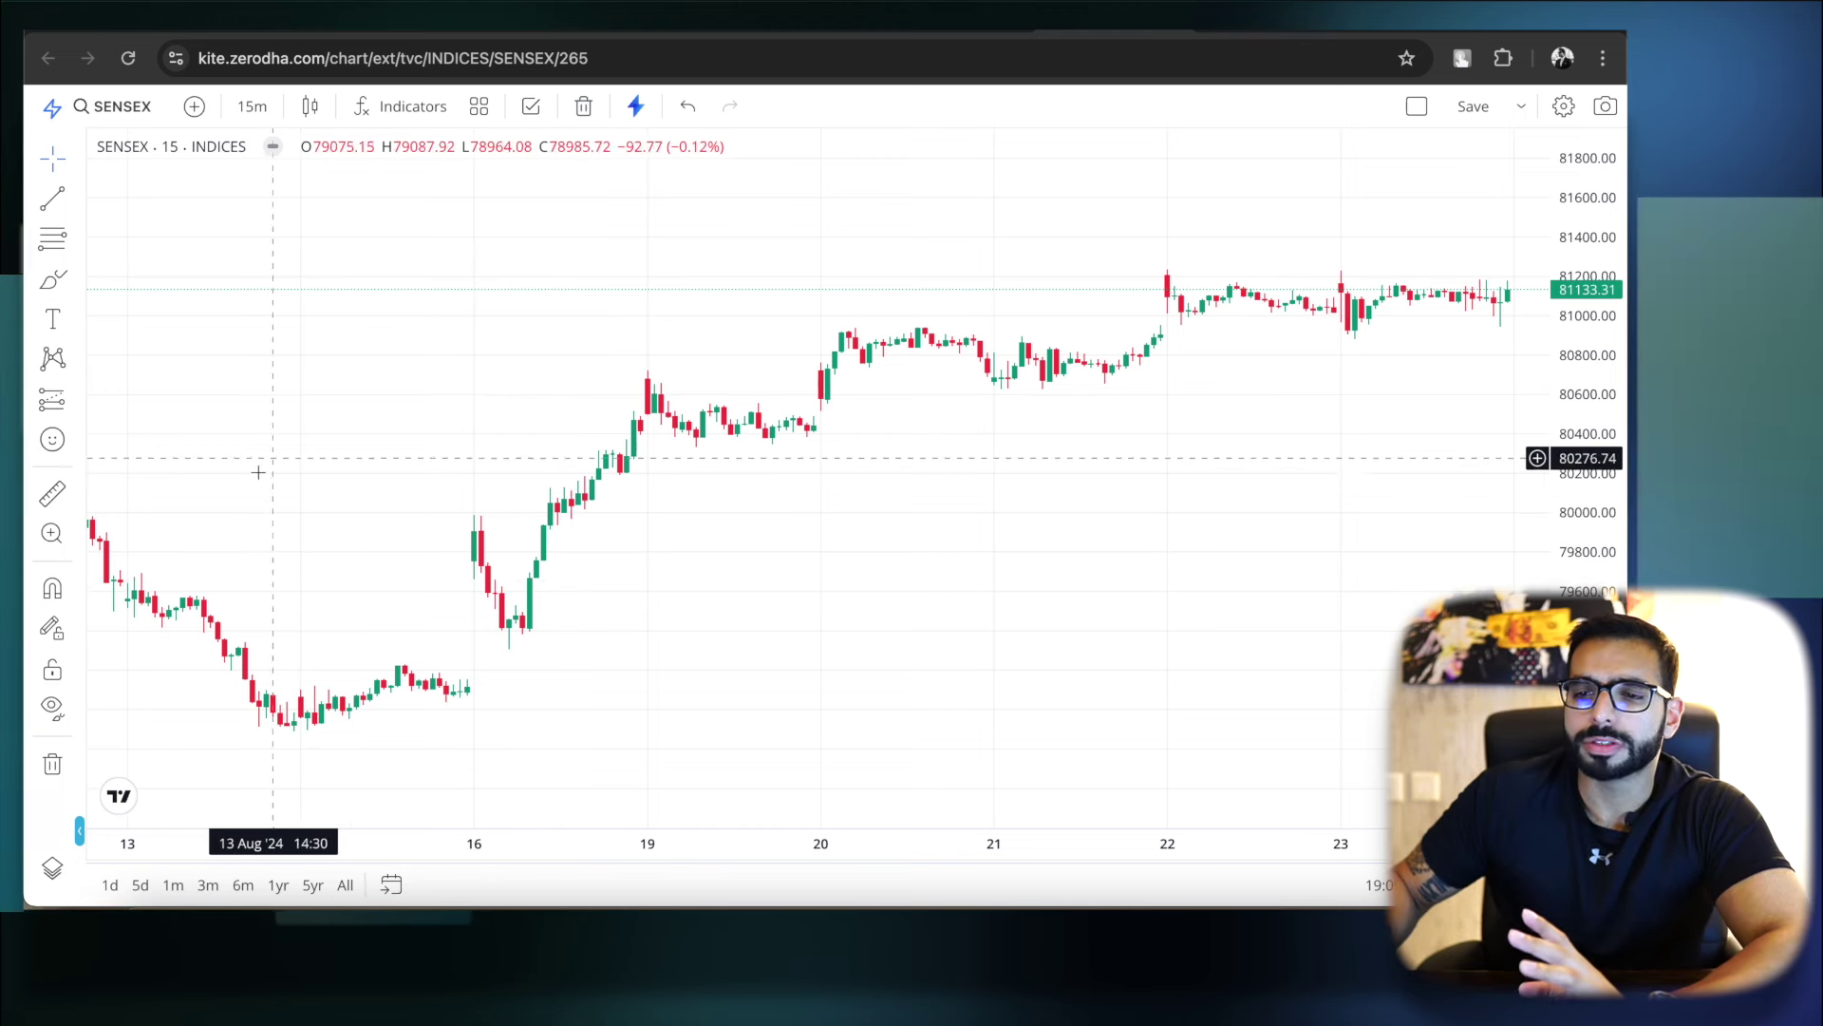
pyautogui.click(549, 514)
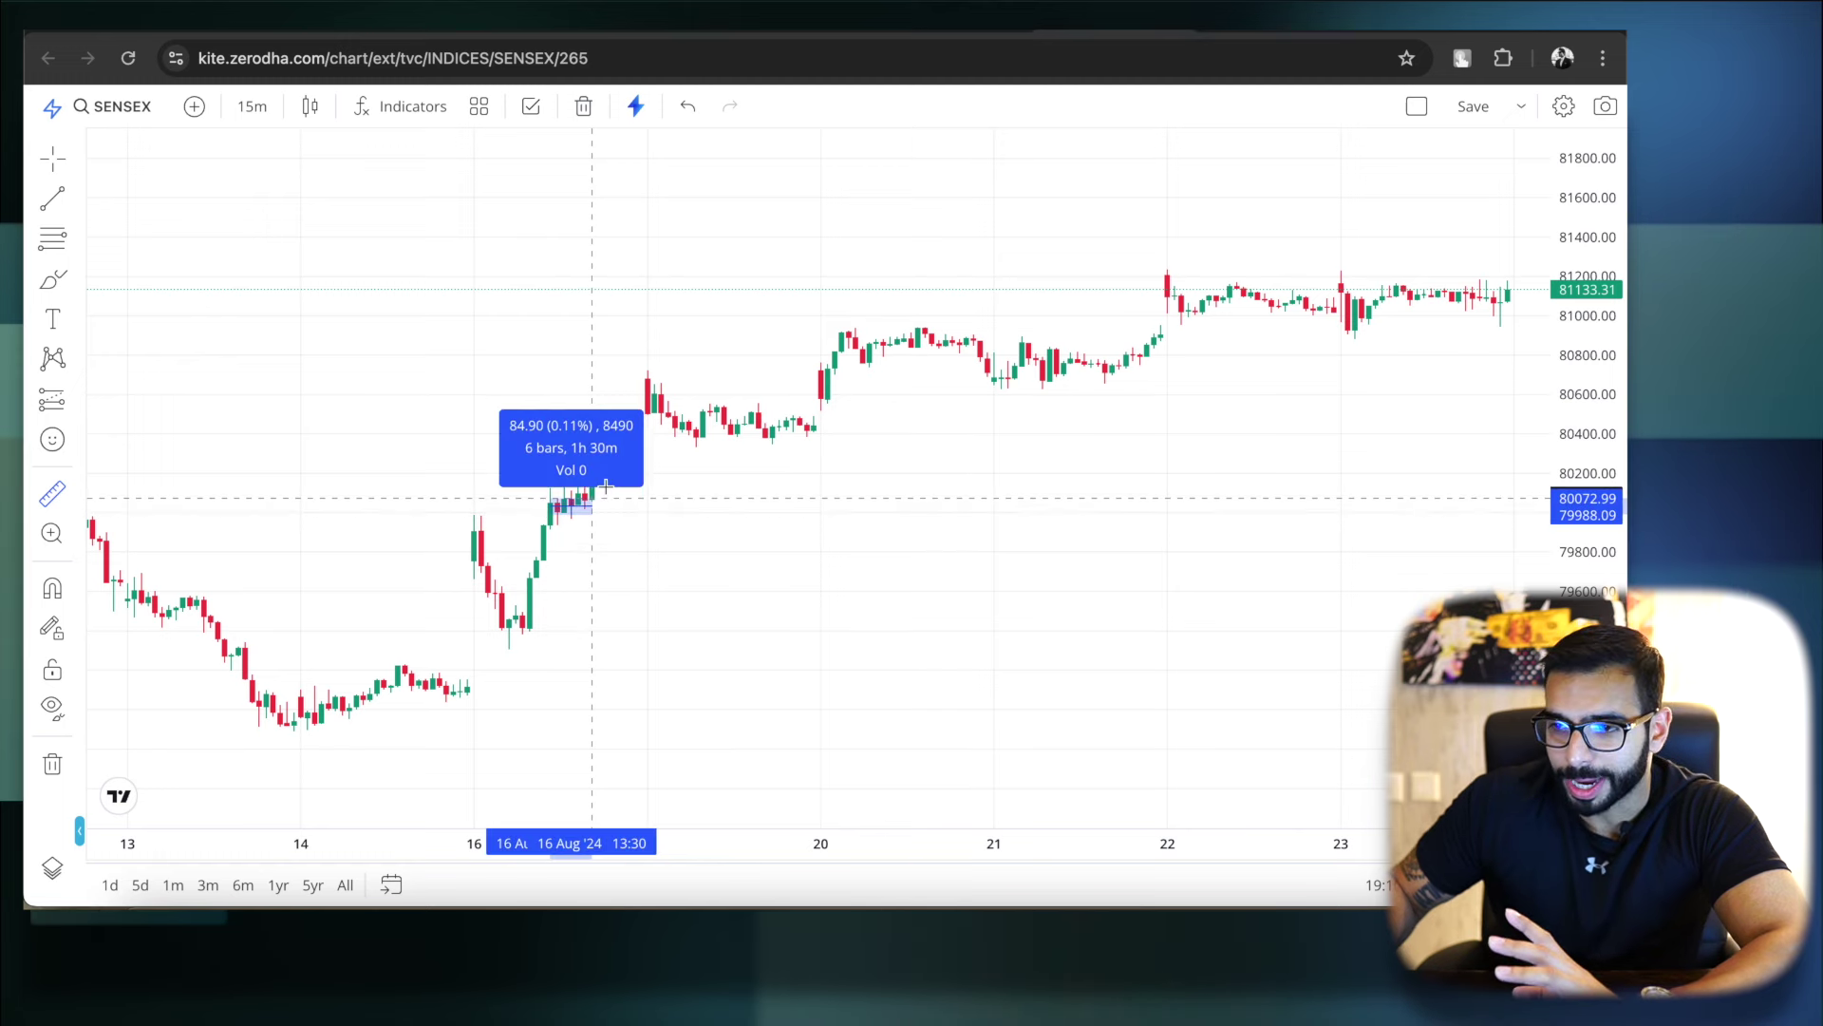
pyautogui.click(630, 439)
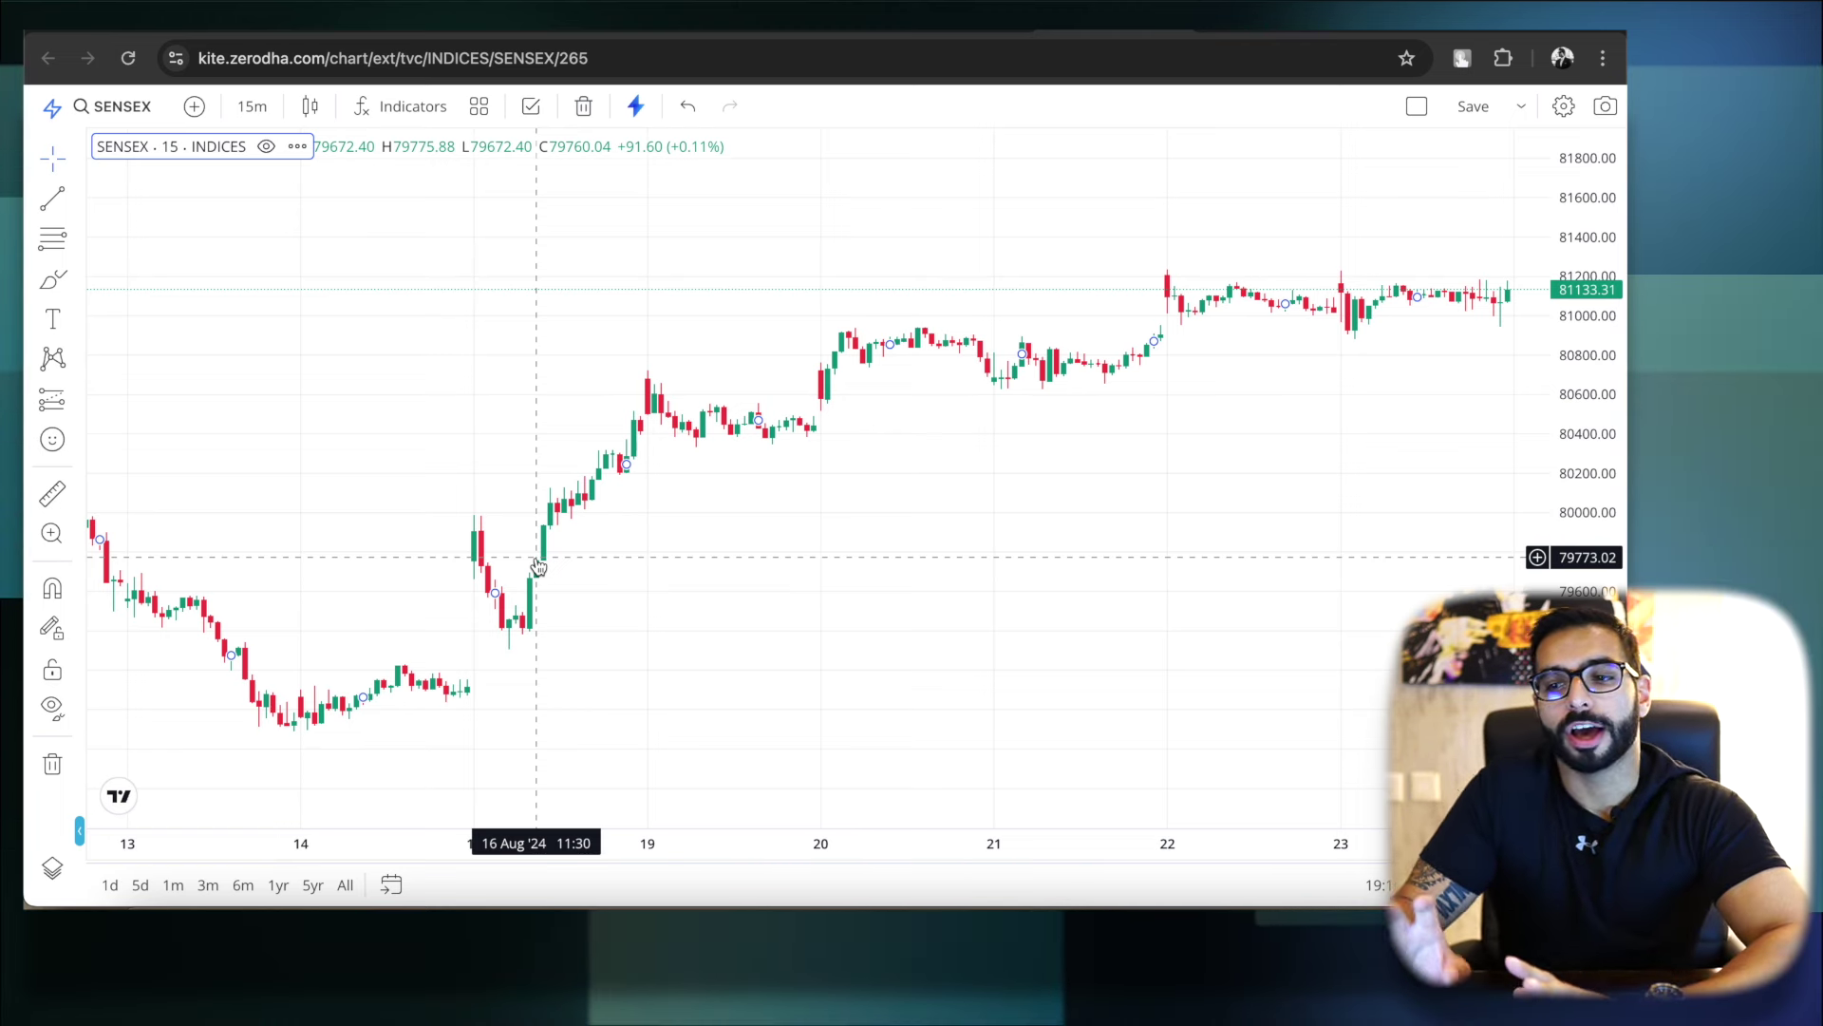
# - Remeasure the Sensex morning fall on 16 August and the full rebound from its low into the afternoon
pyautogui.press('shift')
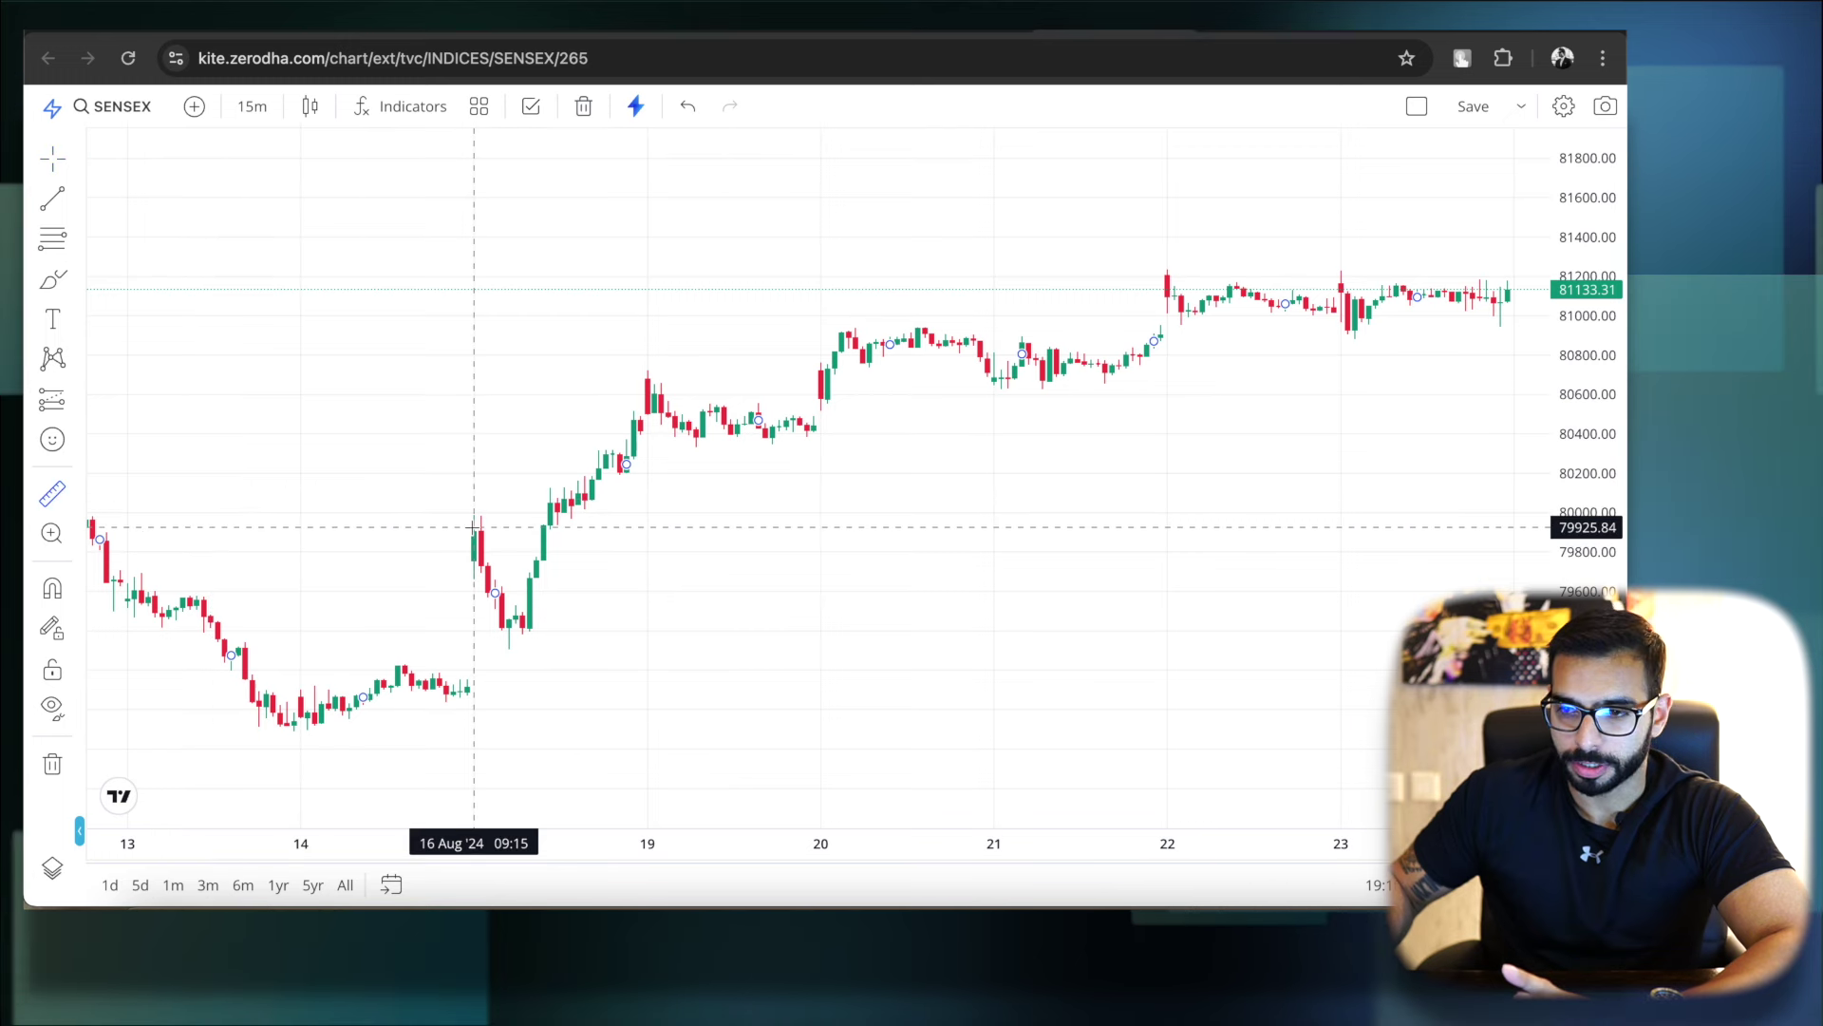
pyautogui.click(480, 563)
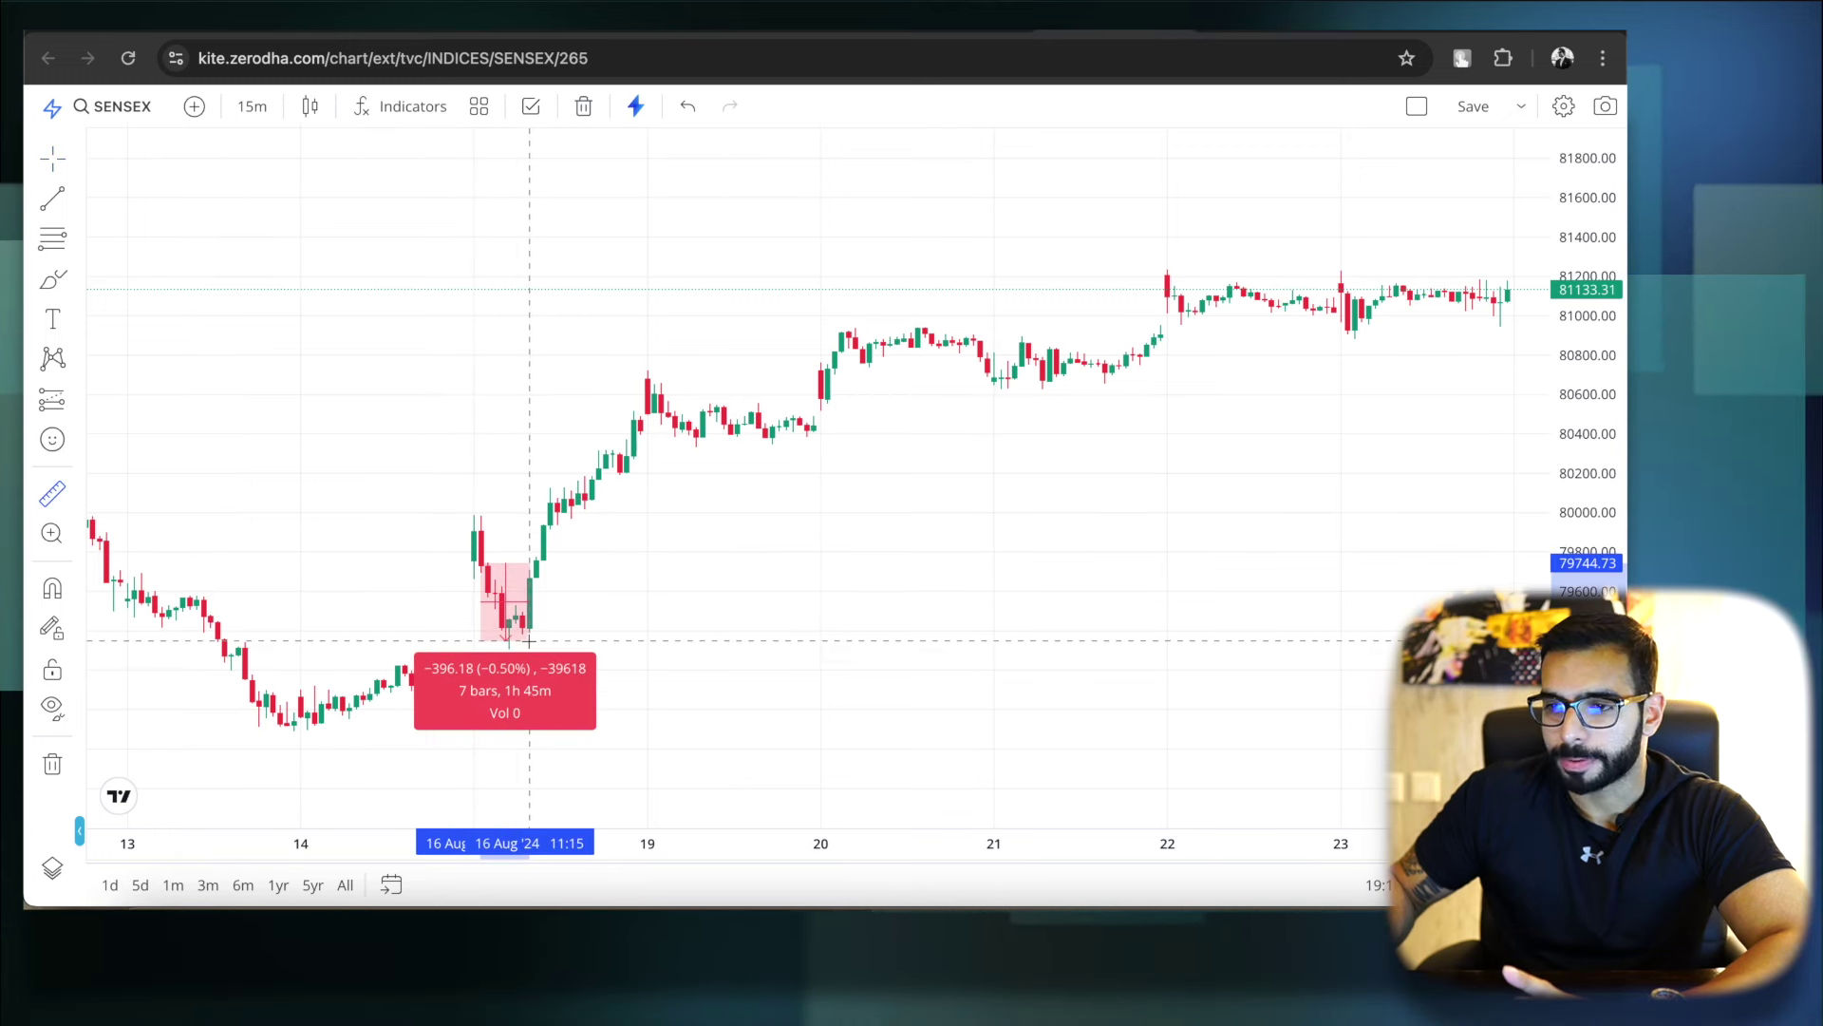
pyautogui.click(529, 641)
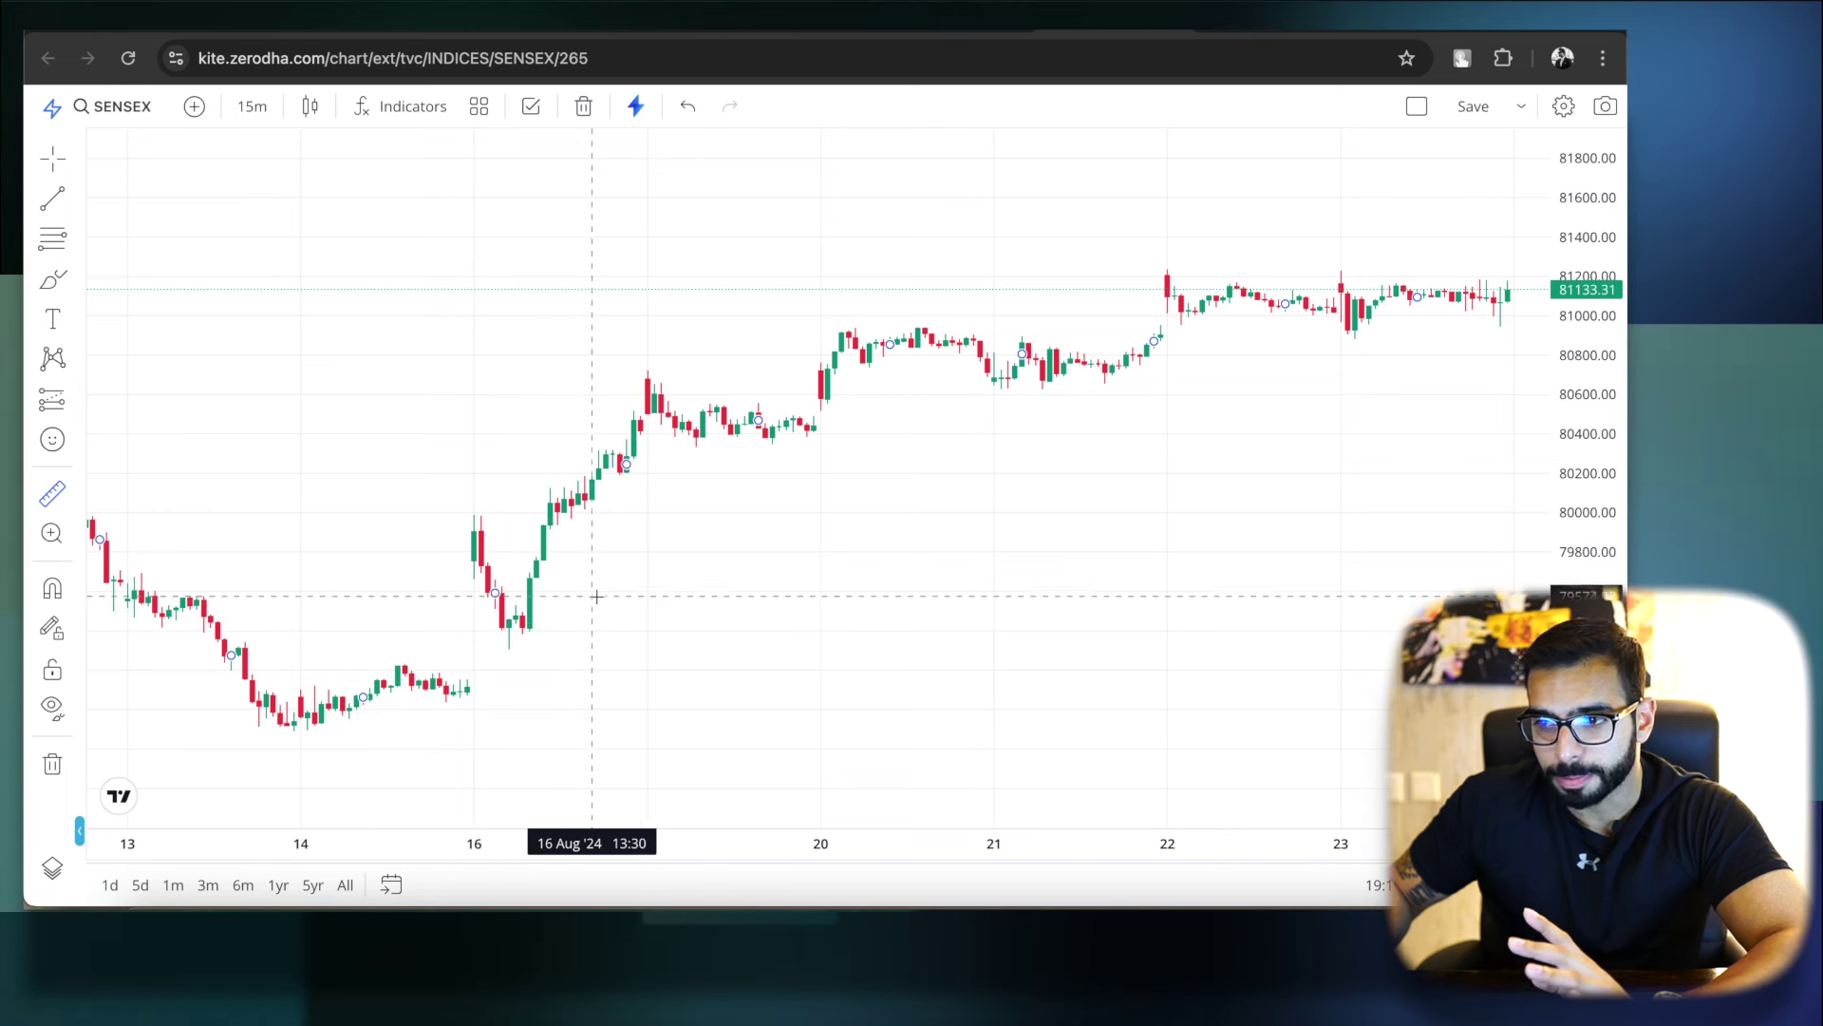
pyautogui.click(529, 632)
pyautogui.click(604, 472)
pyautogui.click(578, 525)
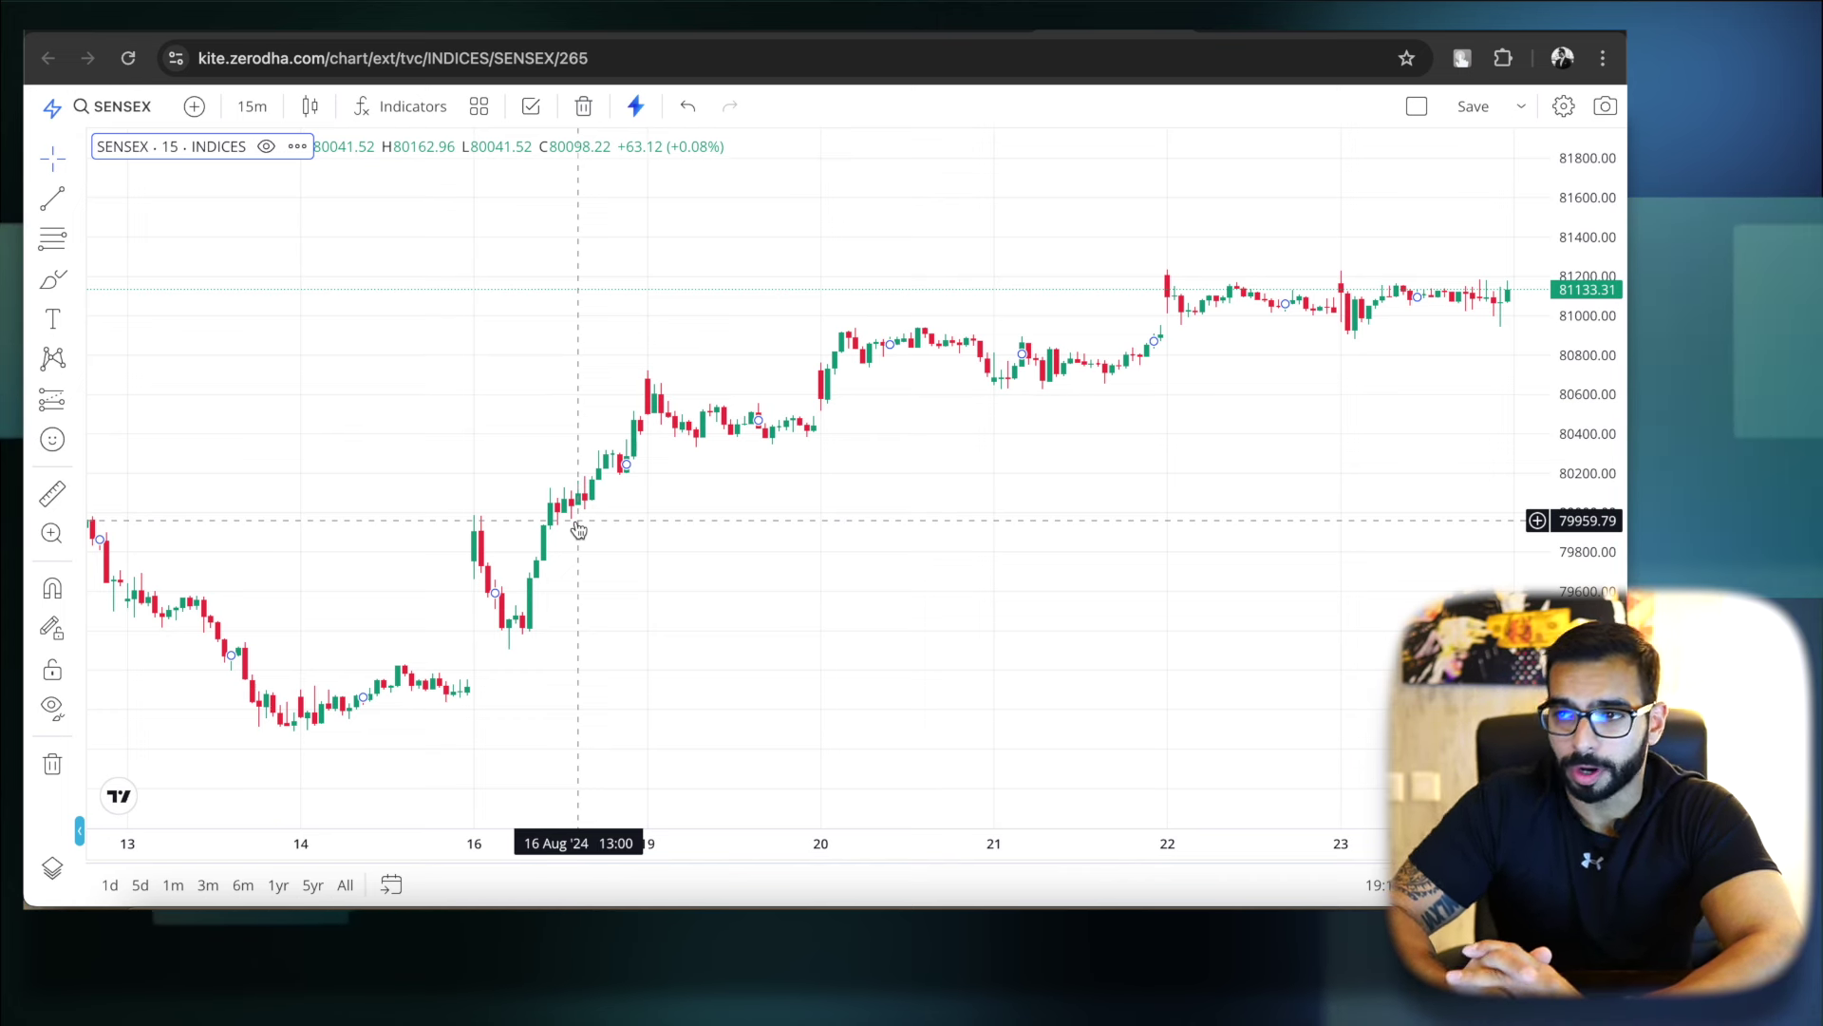
# - Return to the P&L report in Console and check the gross realised P&L for 19 and 20 August
pyautogui.hotkey('ctrl', 'w')
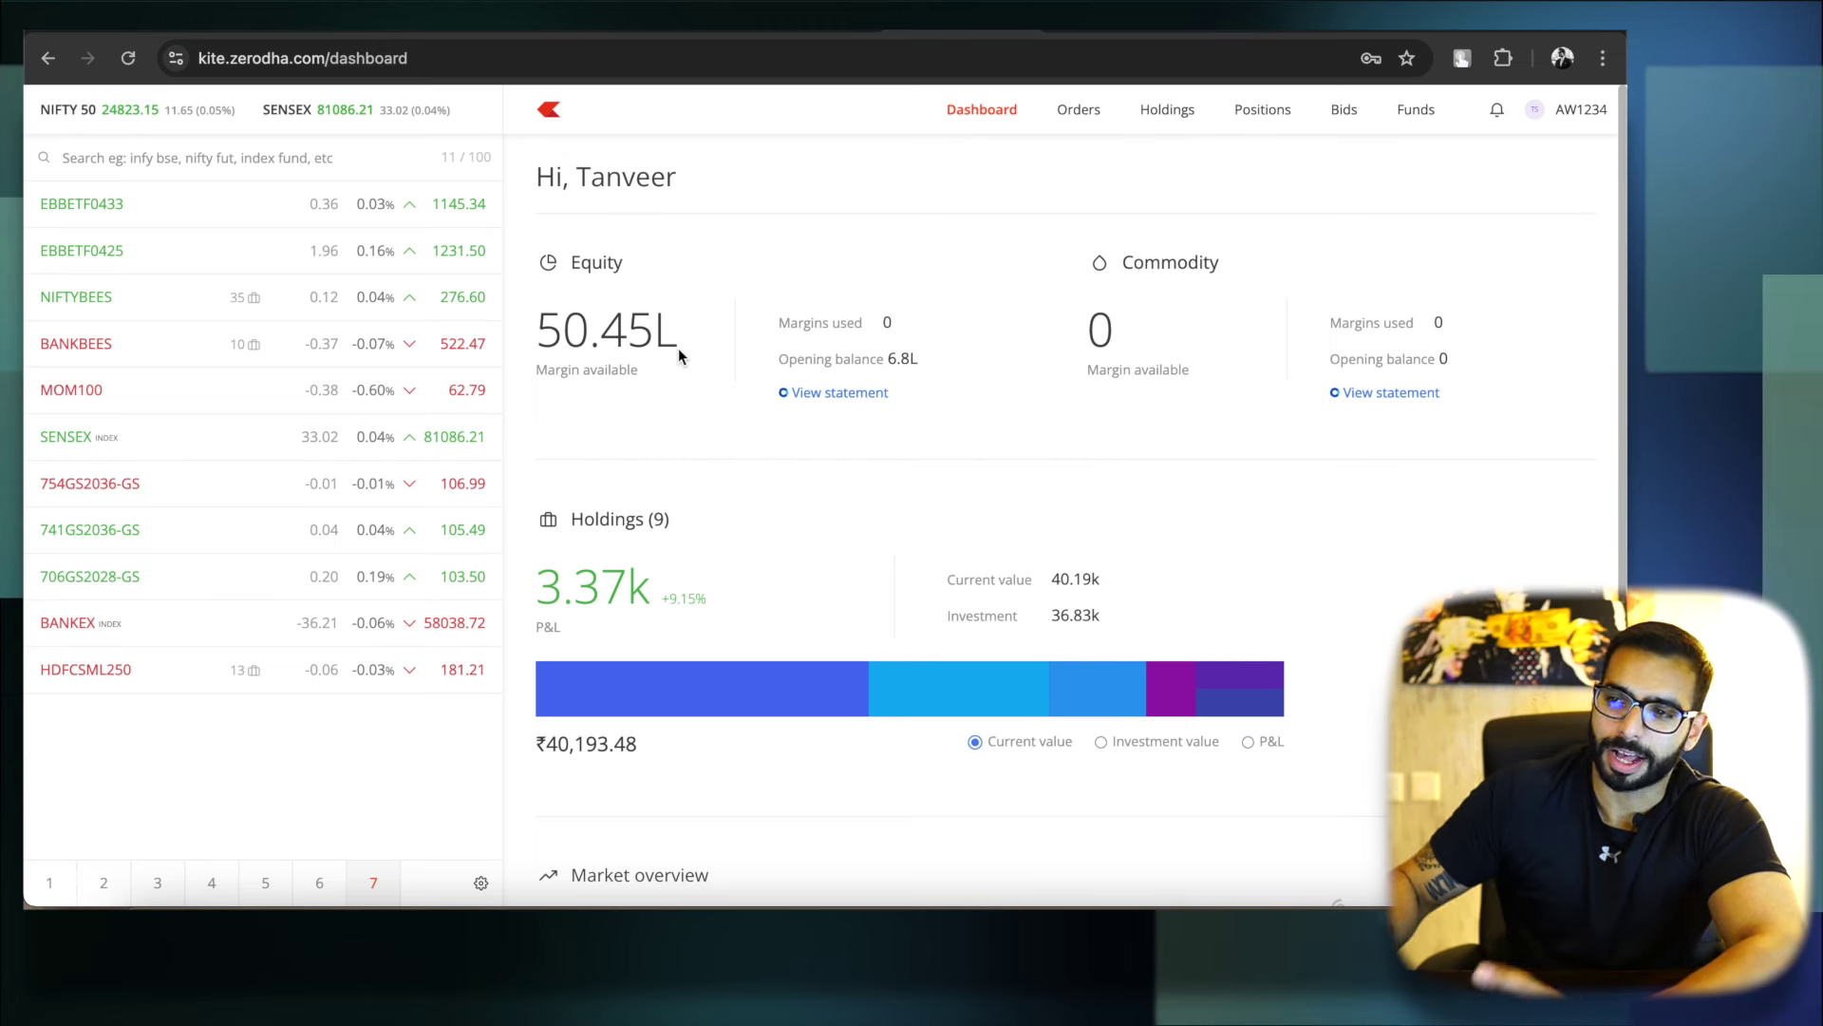
pyautogui.click(1116, 29)
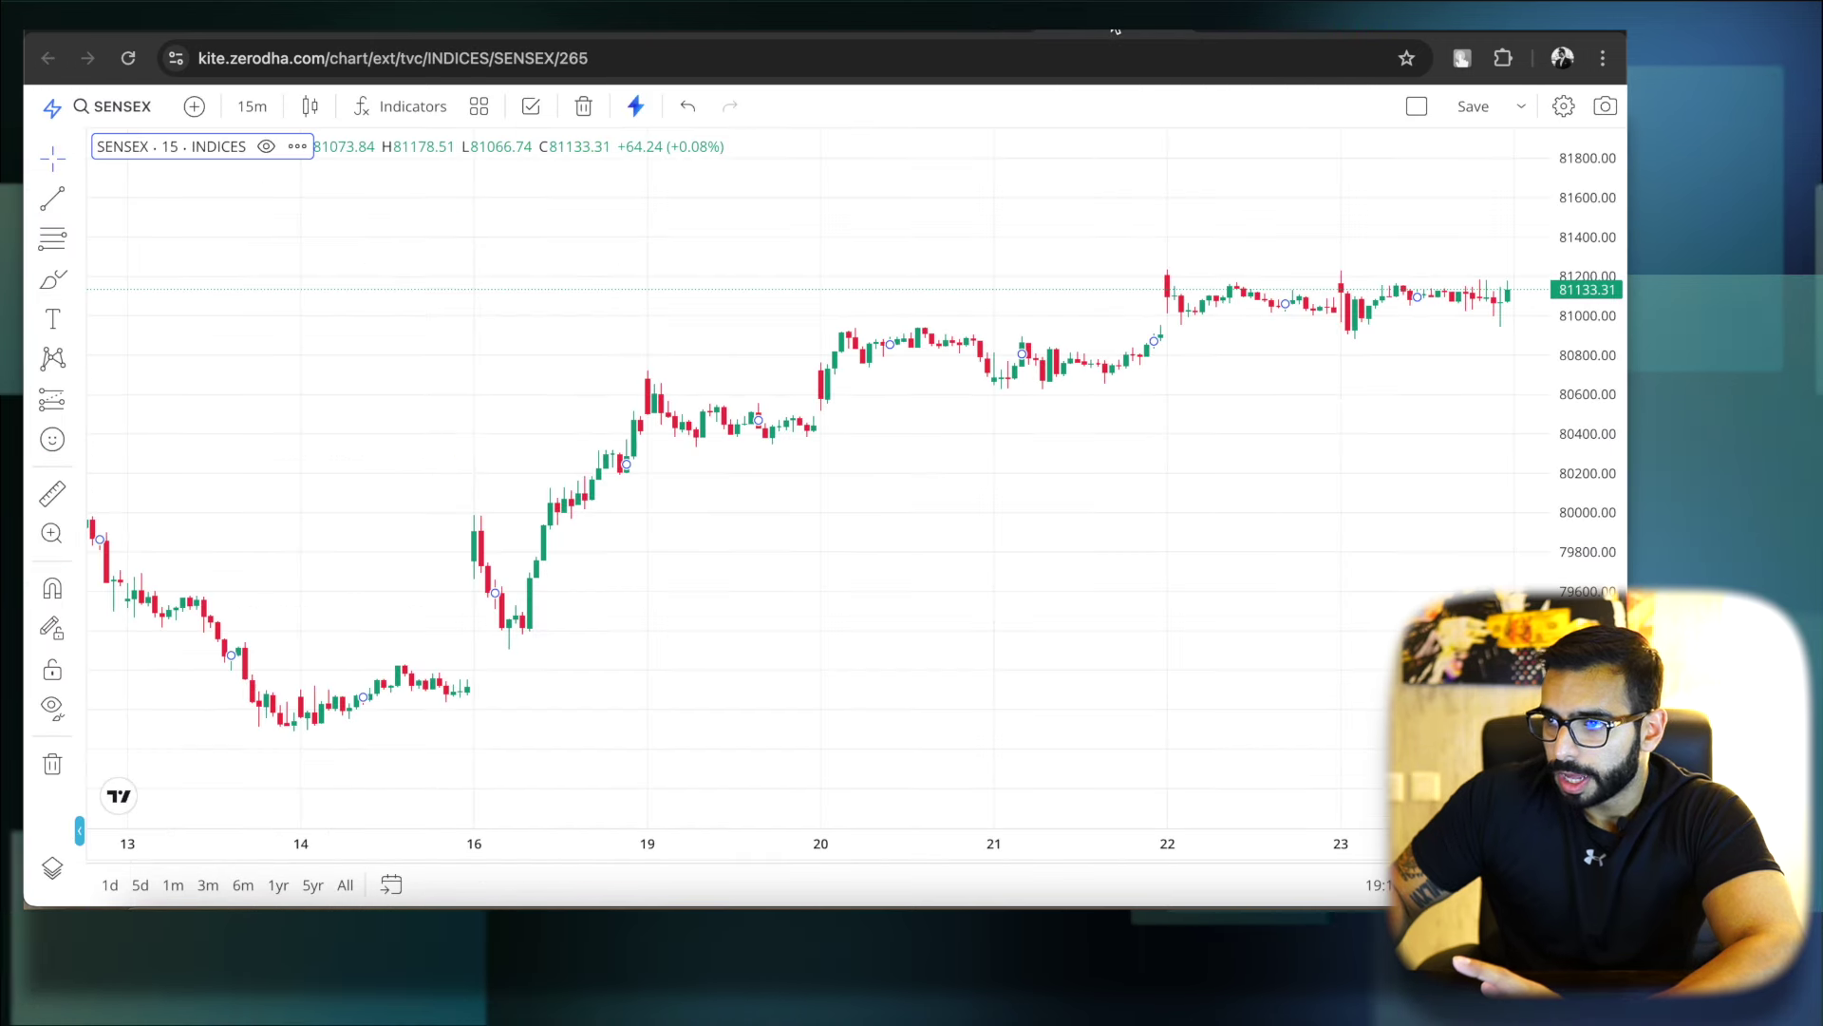
pyautogui.click(1268, 29)
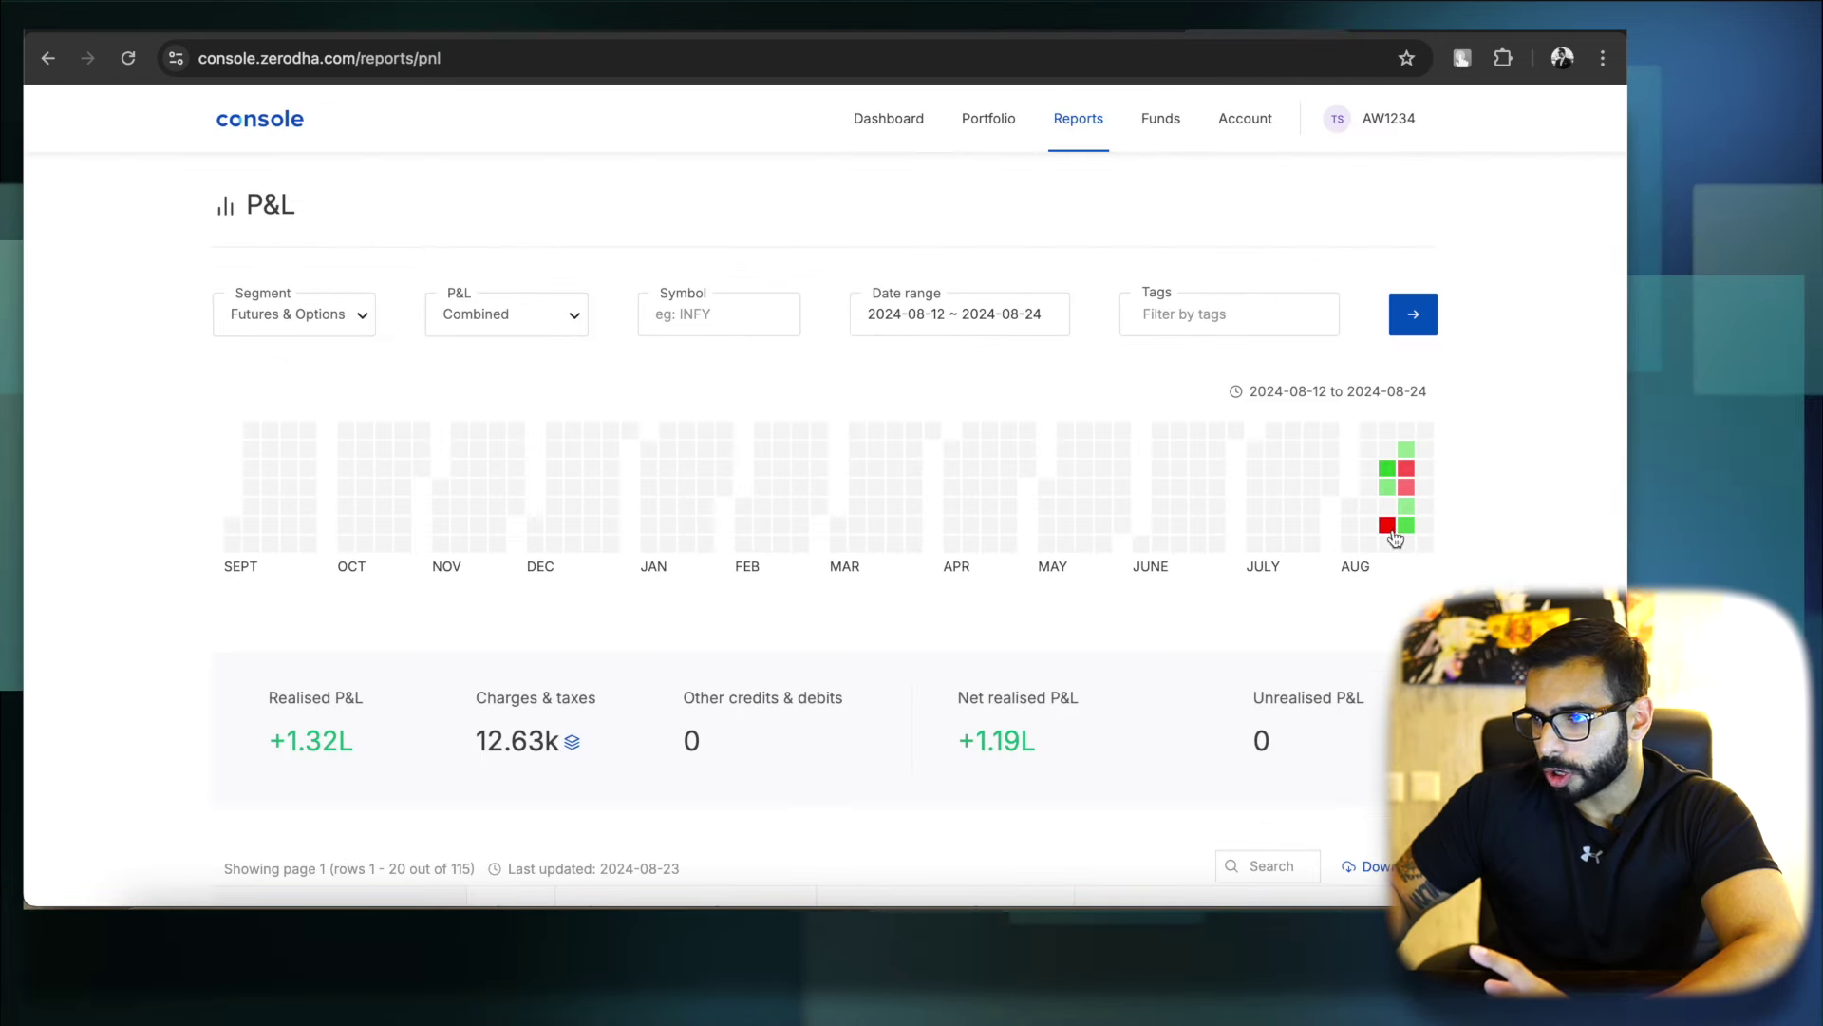
pyautogui.moveTo(1413, 454)
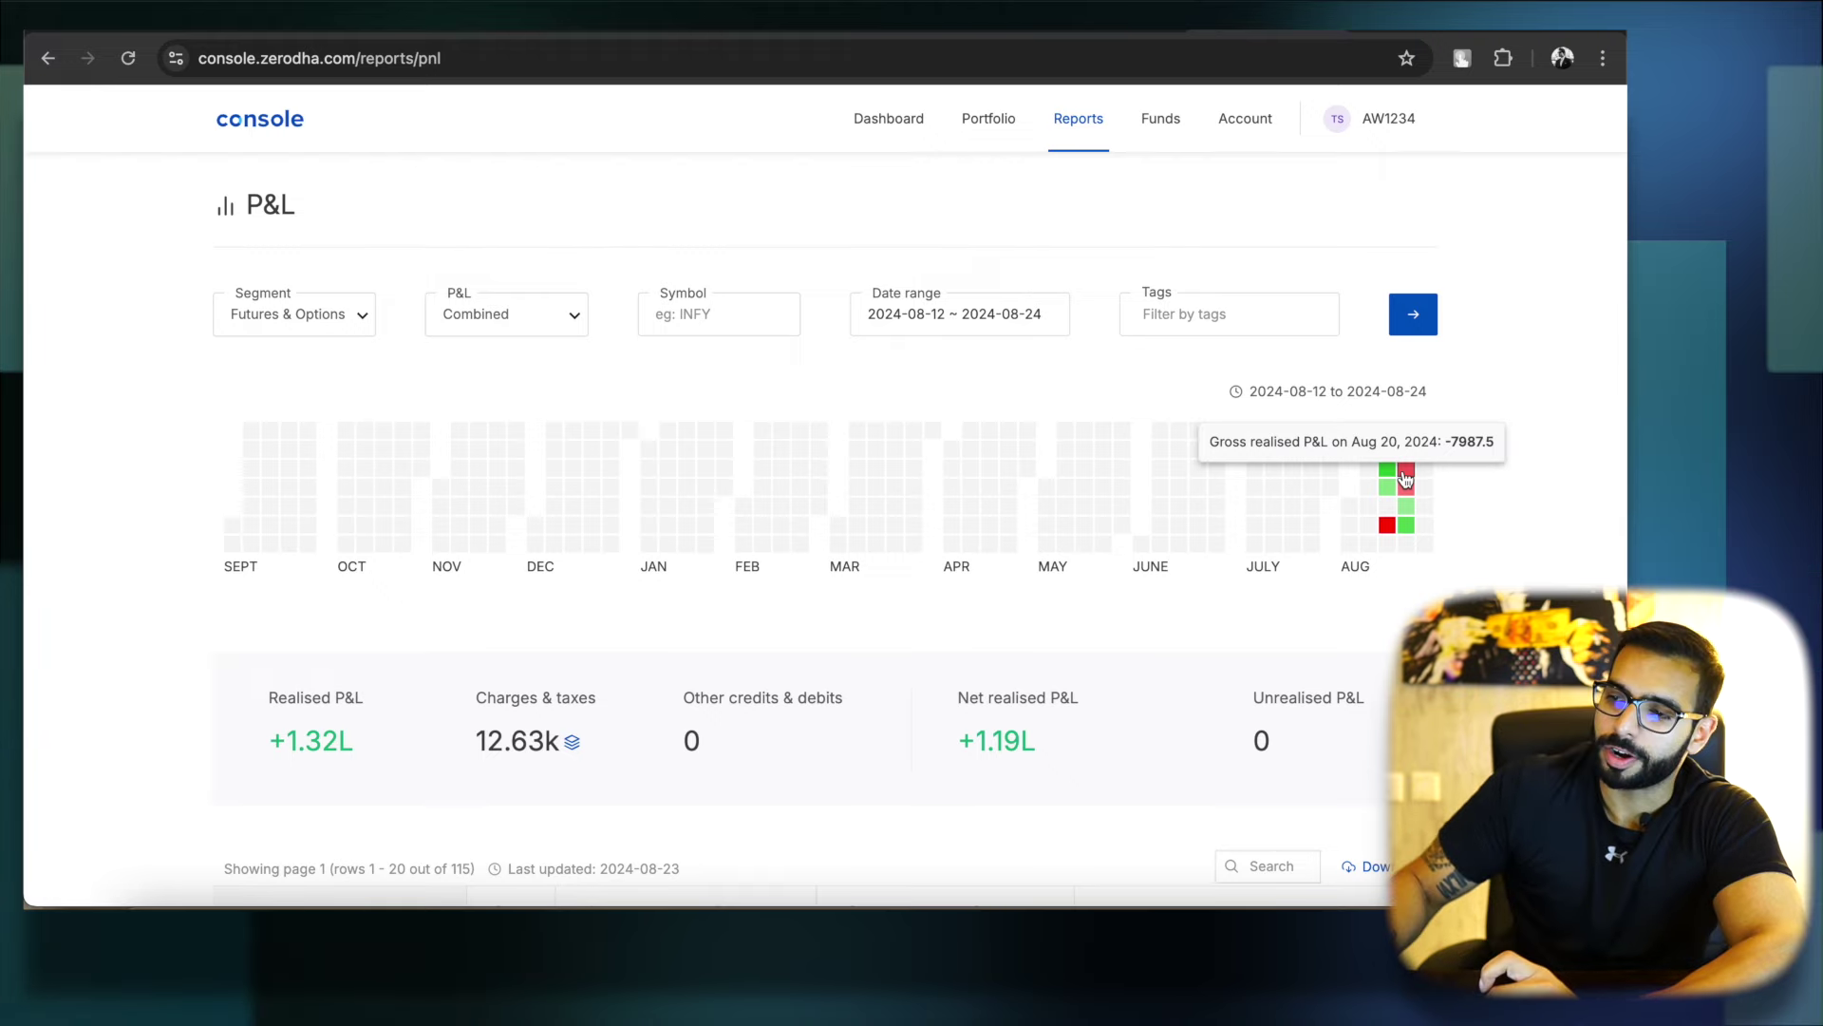
# - Open the Nifty Financial Services Index chart in TradingView and measure the 20 August rise from the 09:15 candle
pyautogui.hotkey('ctrl', 'Tab')
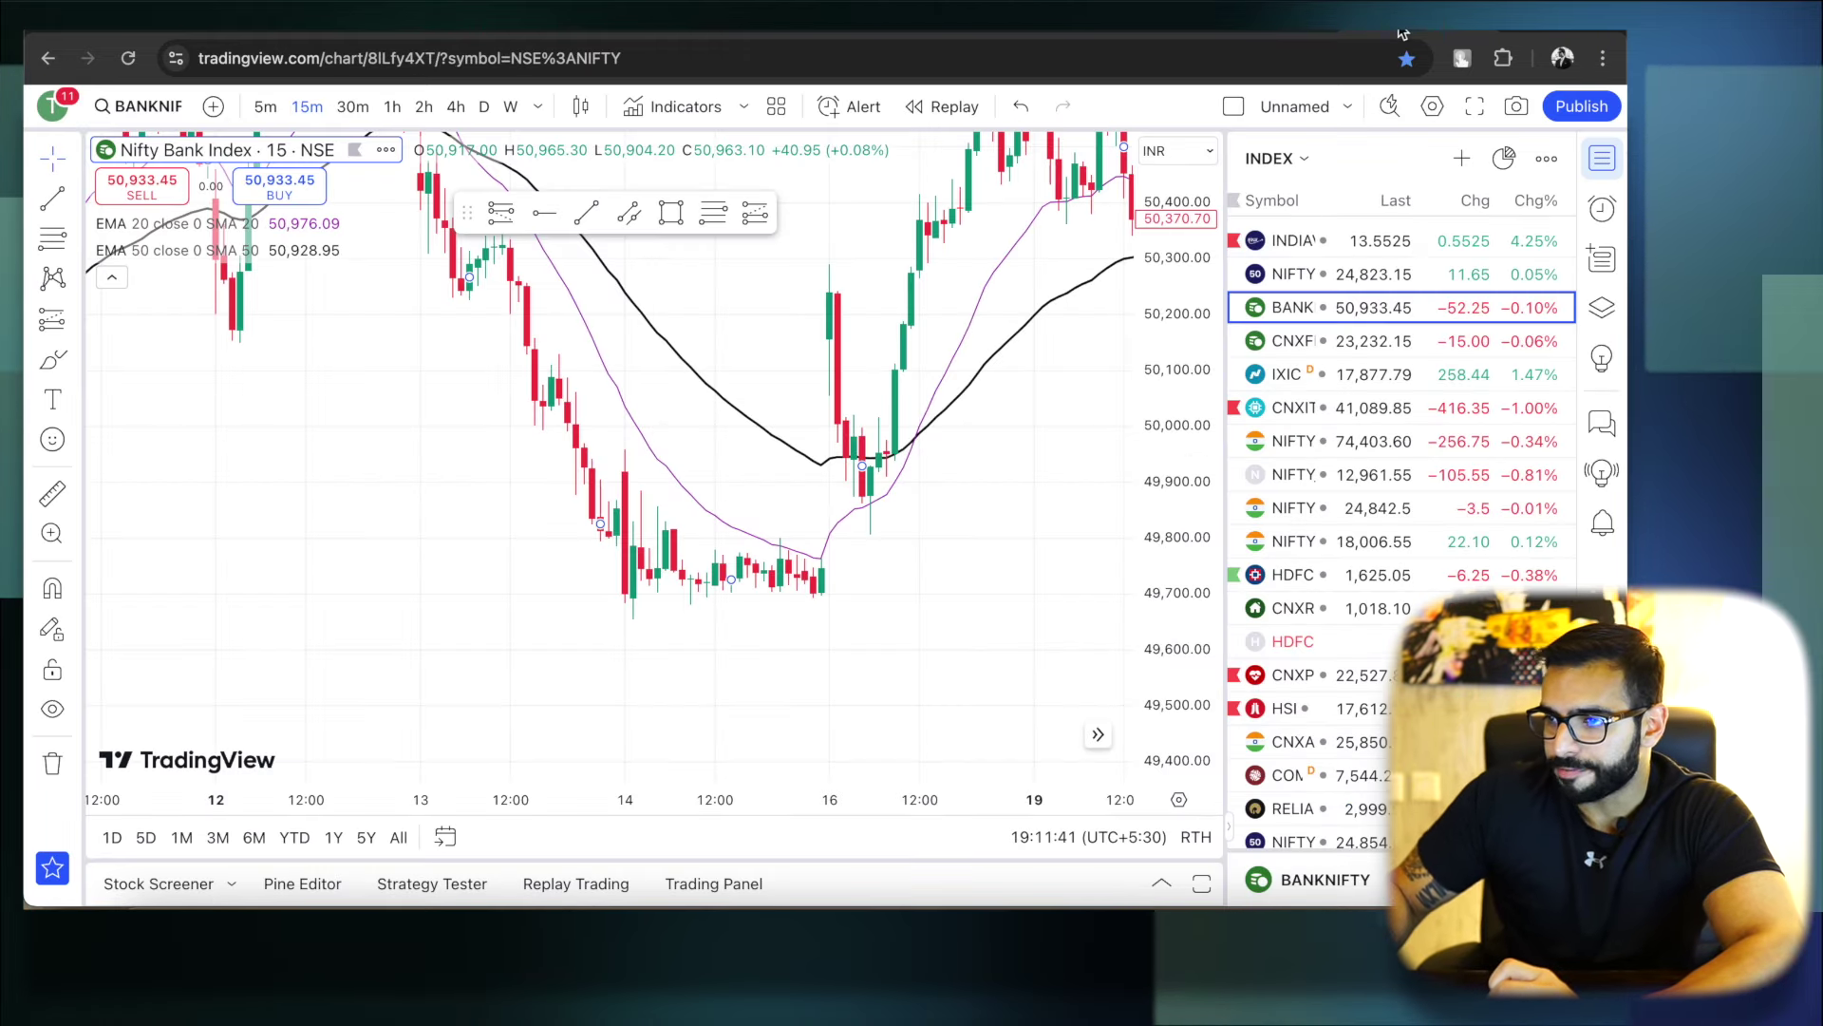
pyautogui.click(1387, 344)
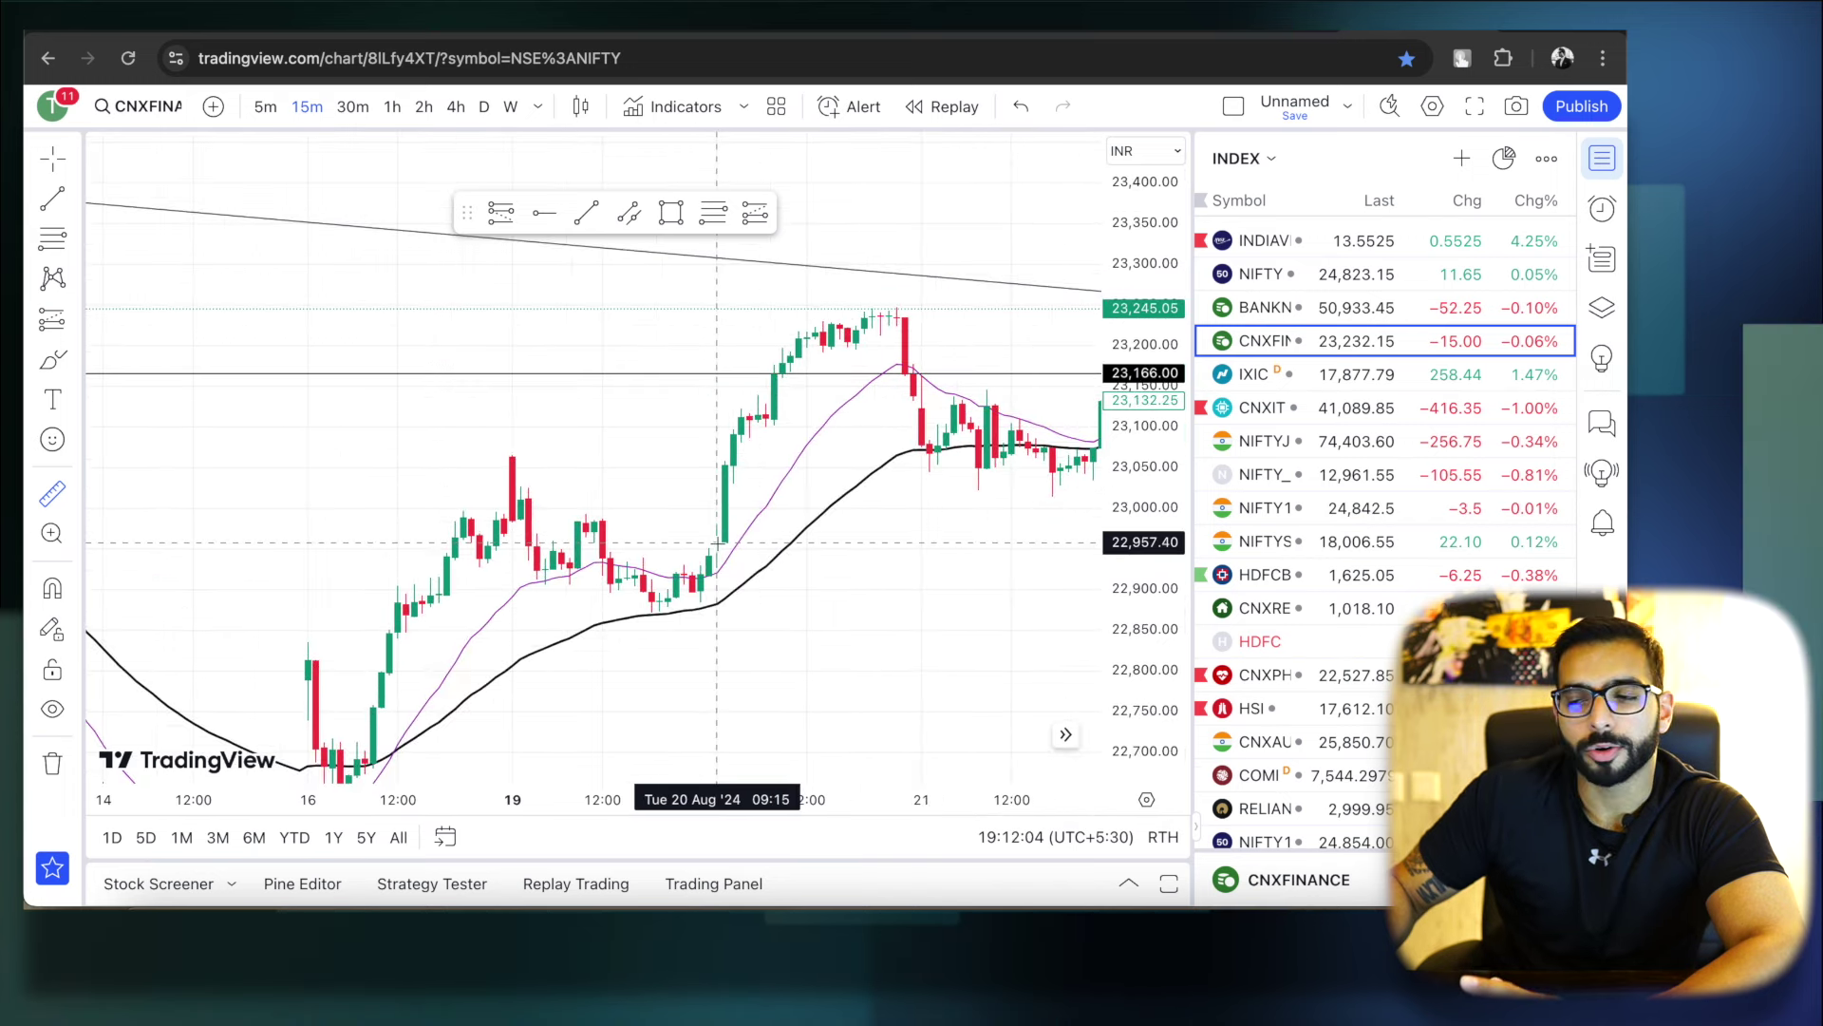
pyautogui.moveTo(717, 541); pyautogui.dragTo(774, 327)
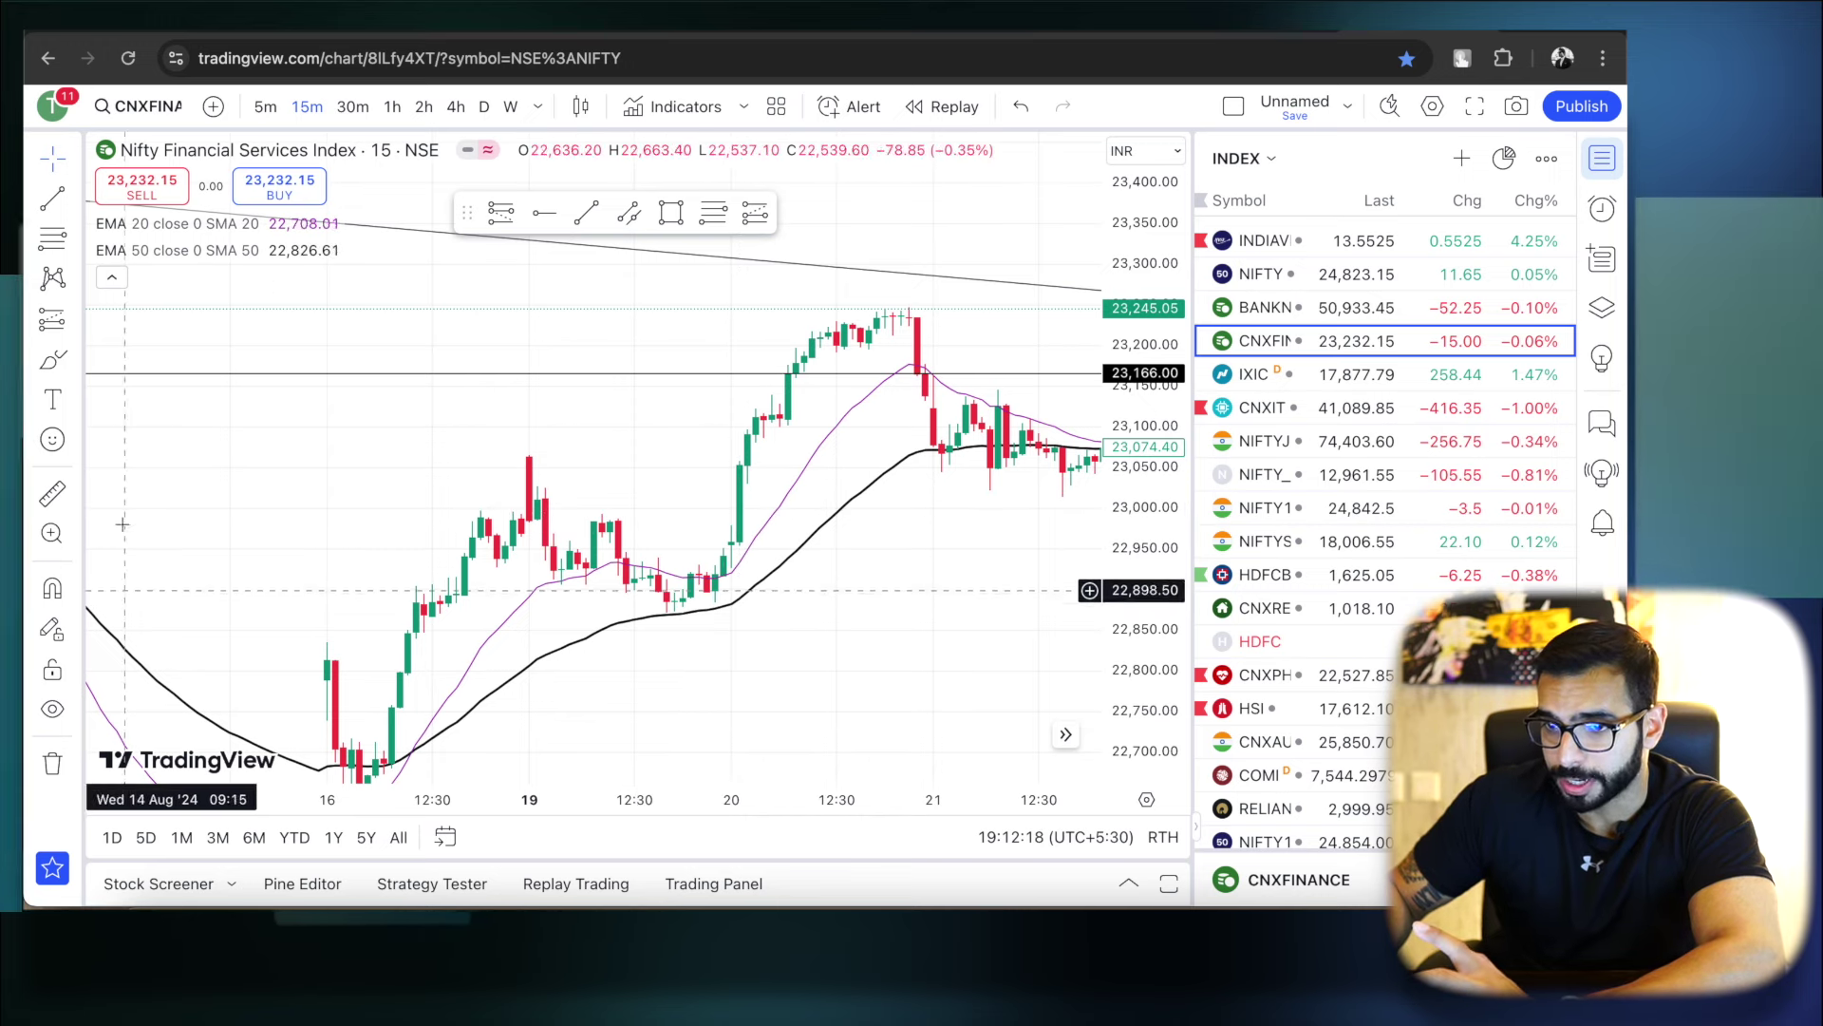
# - Measure the Nifty Financial Services Index fall from the 14:45 candle into the close on 20 August
pyautogui.press('shift')
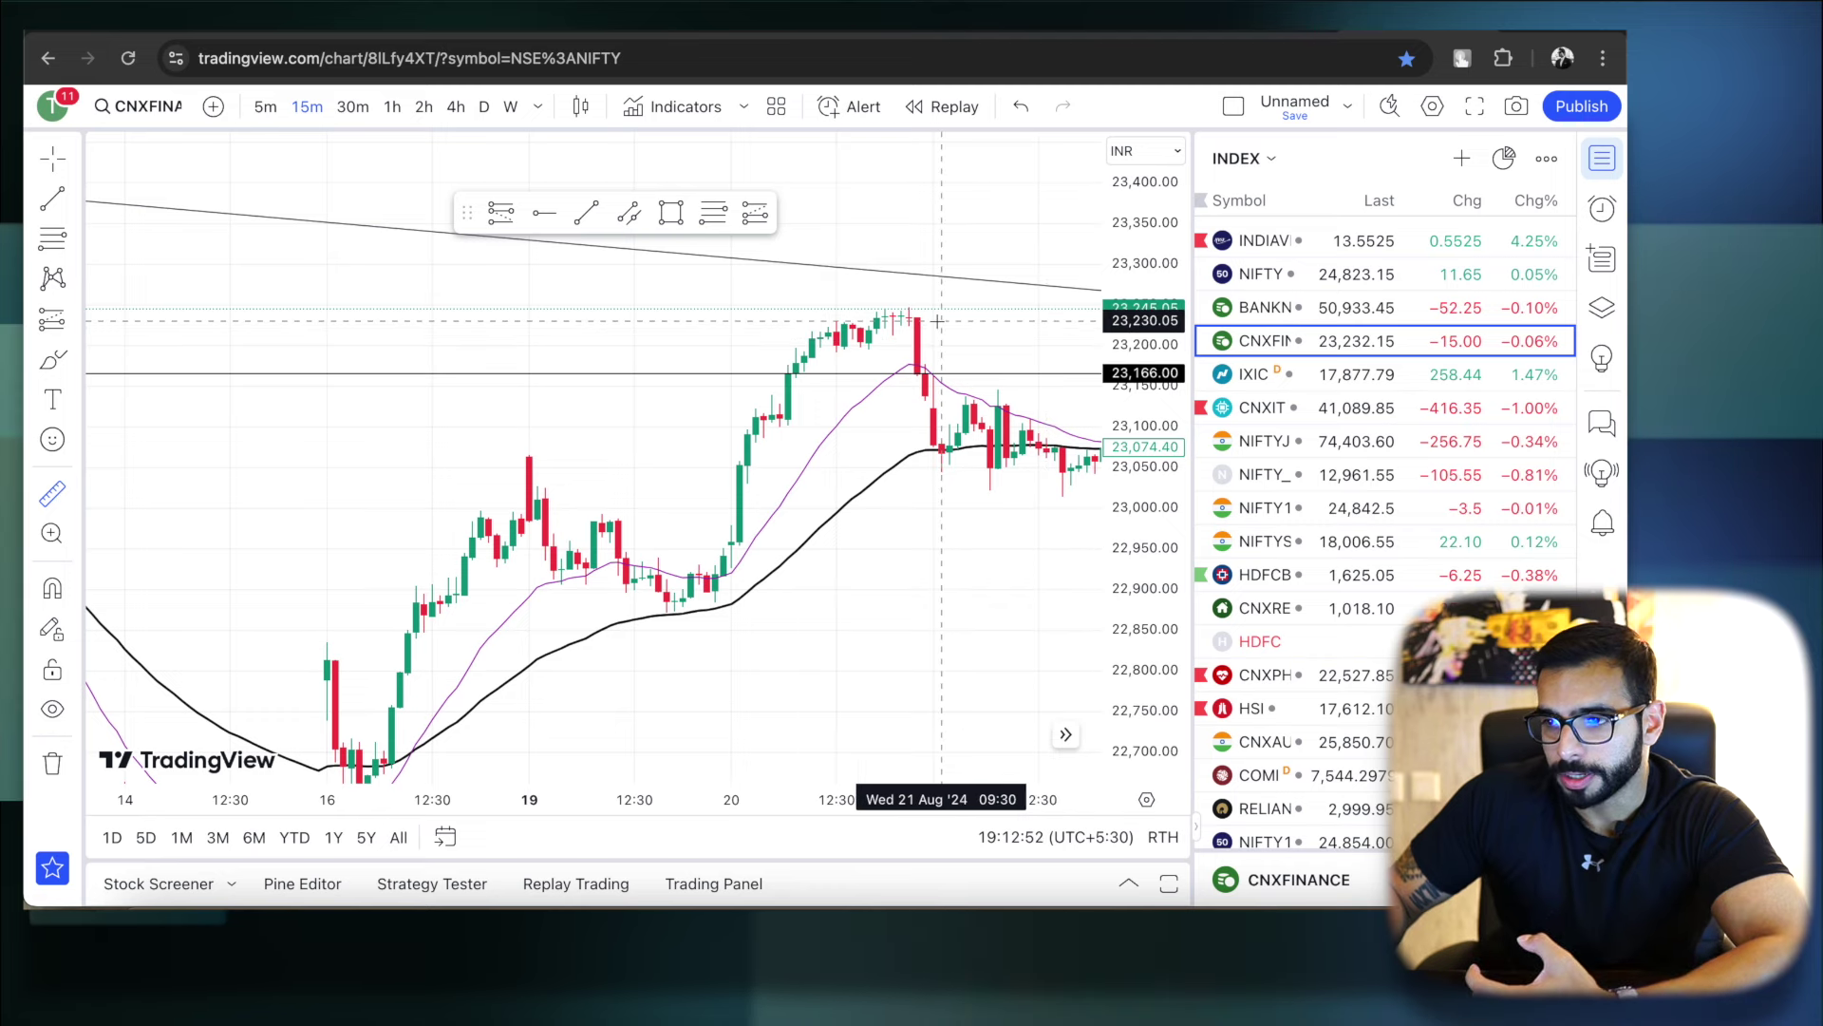
pyautogui.click(910, 308)
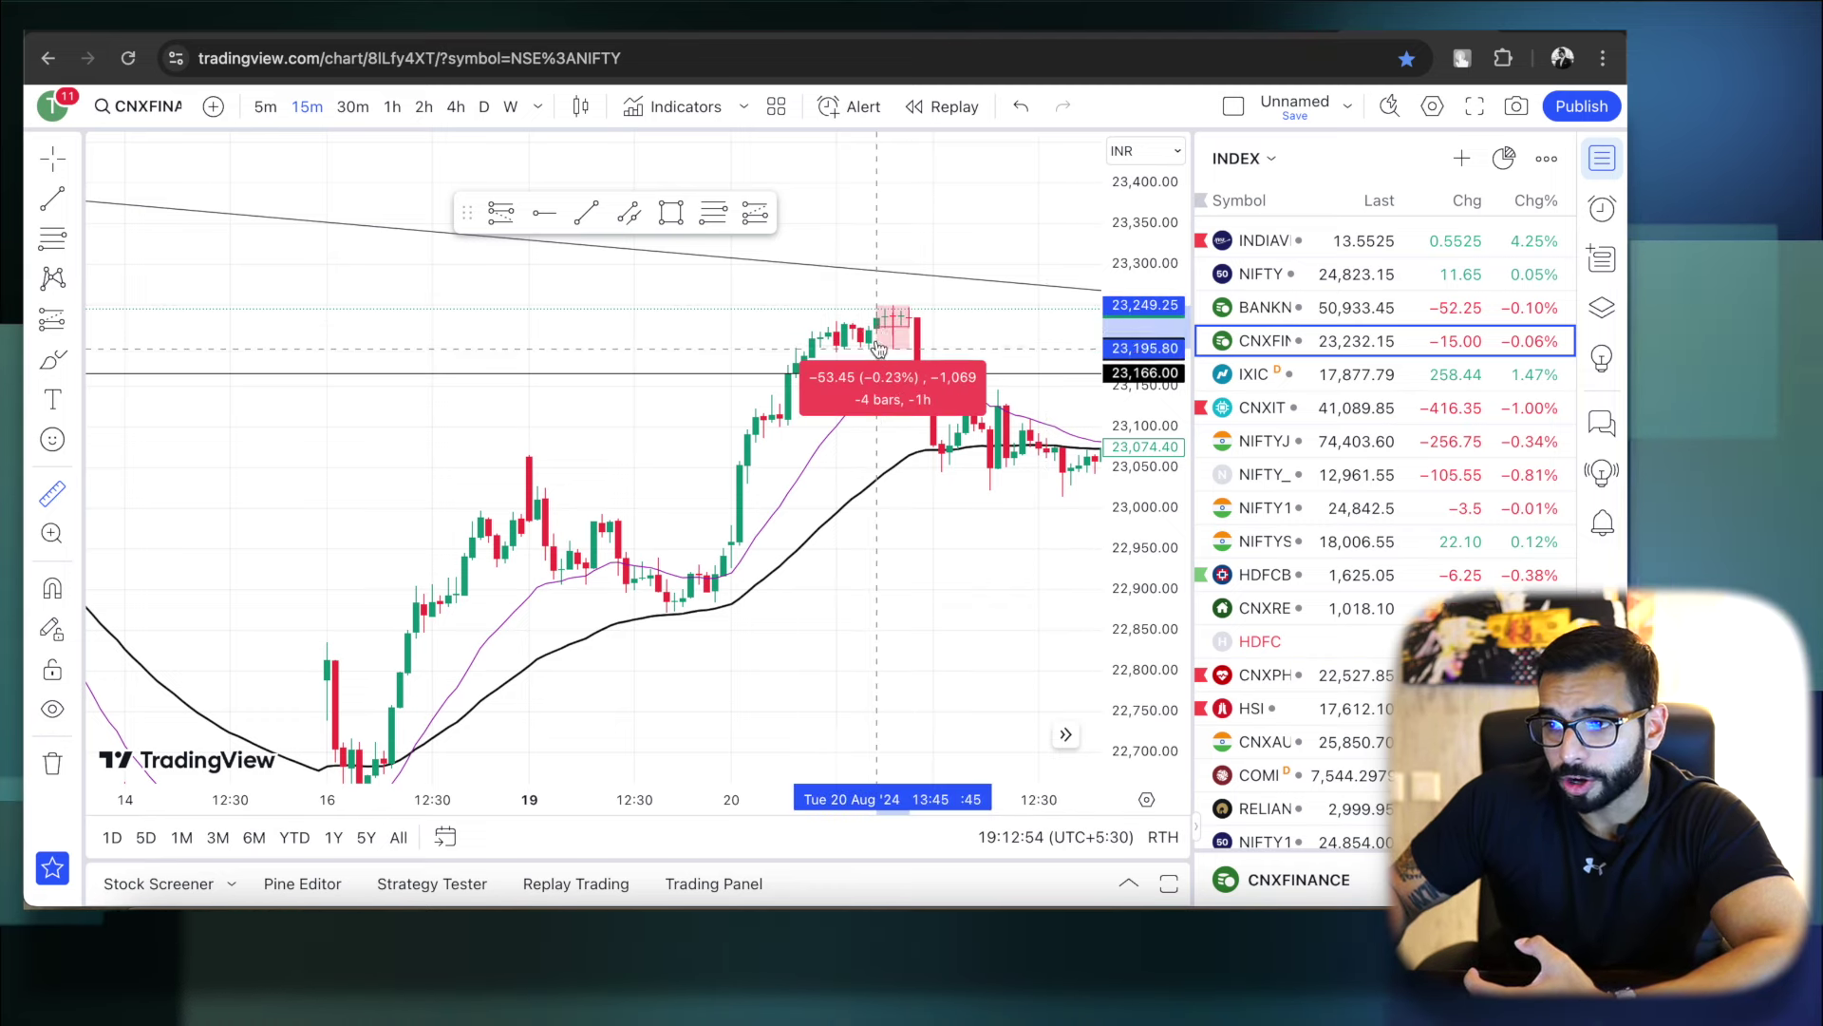
pyautogui.press('Escape')
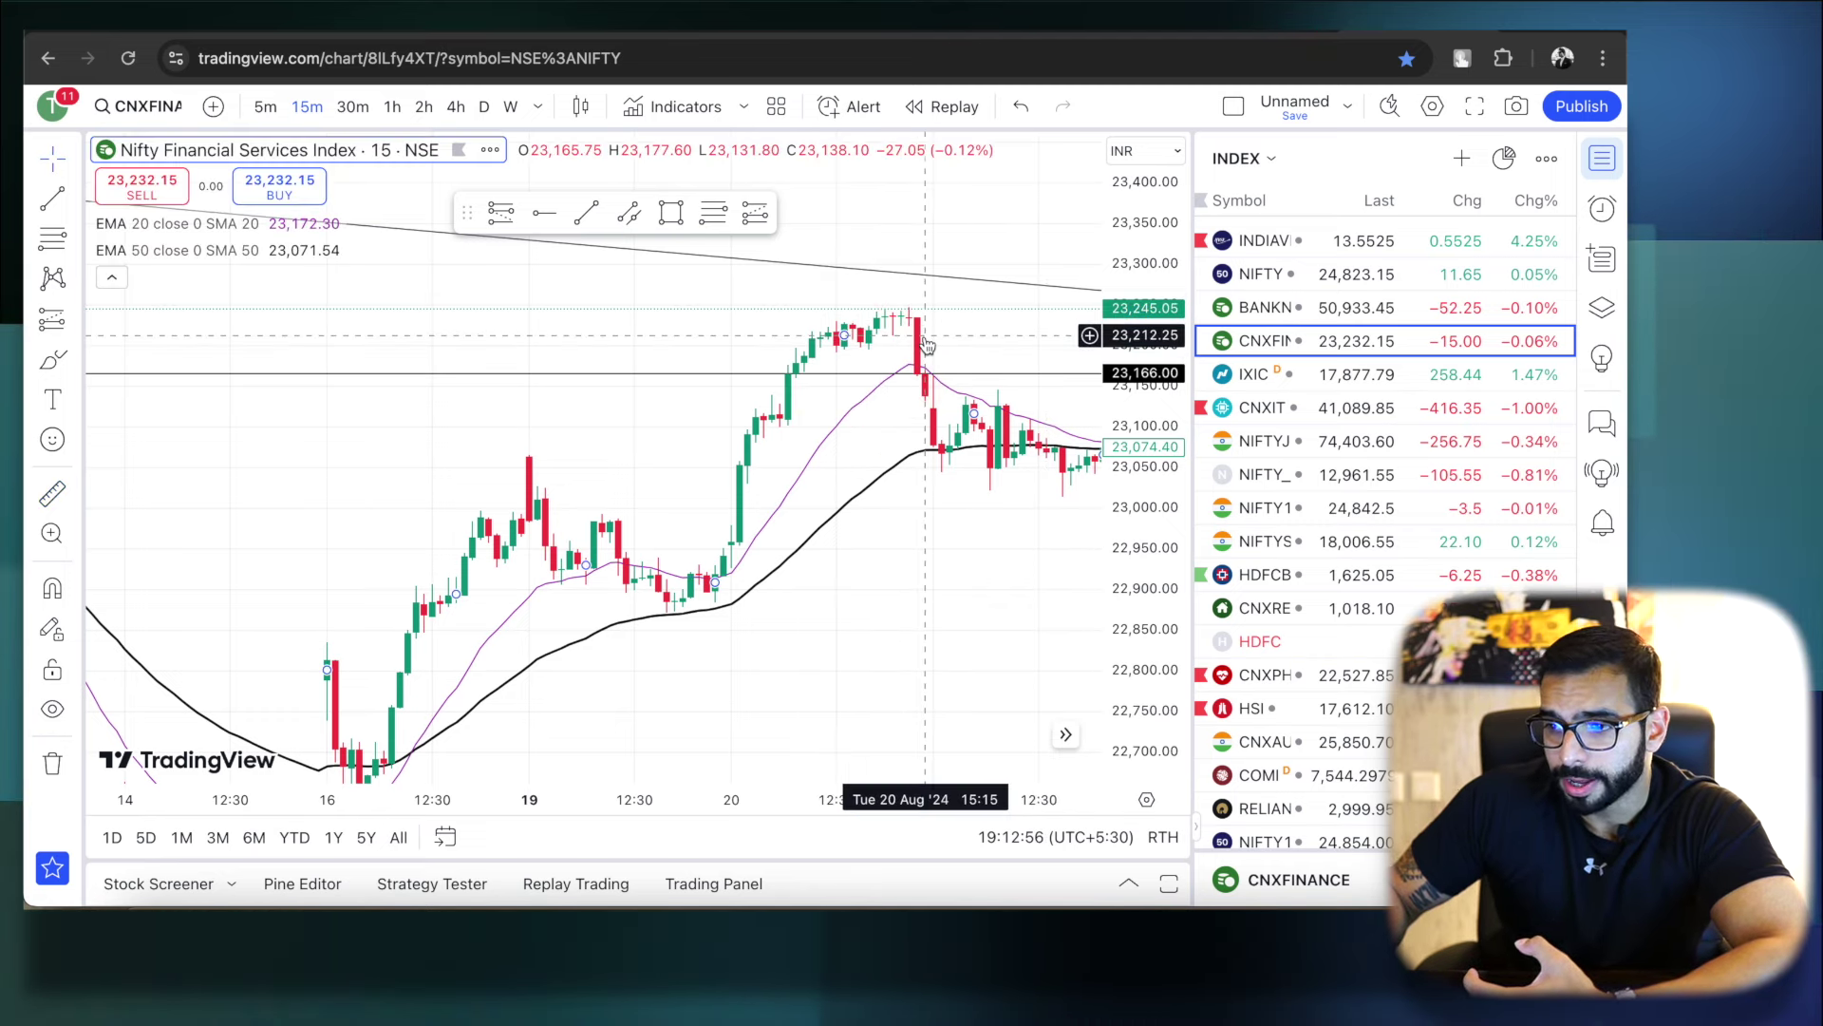
pyautogui.press('shift')
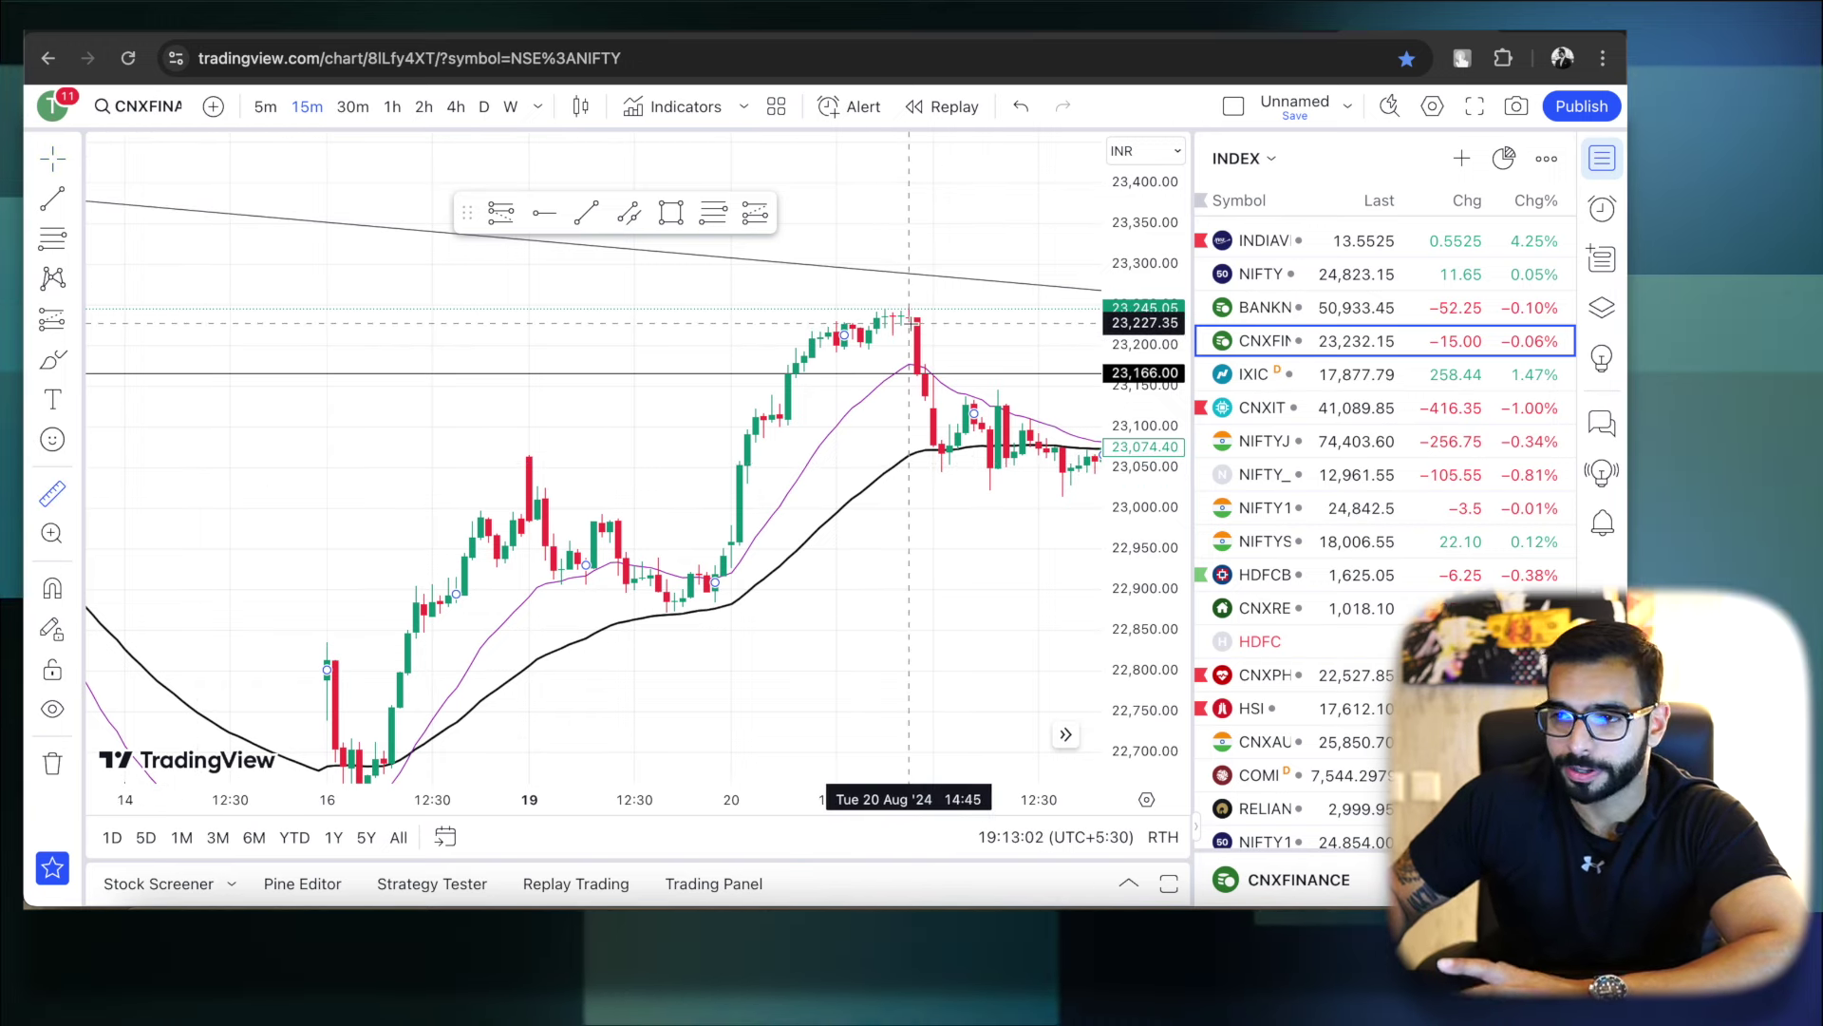
pyautogui.click(914, 320)
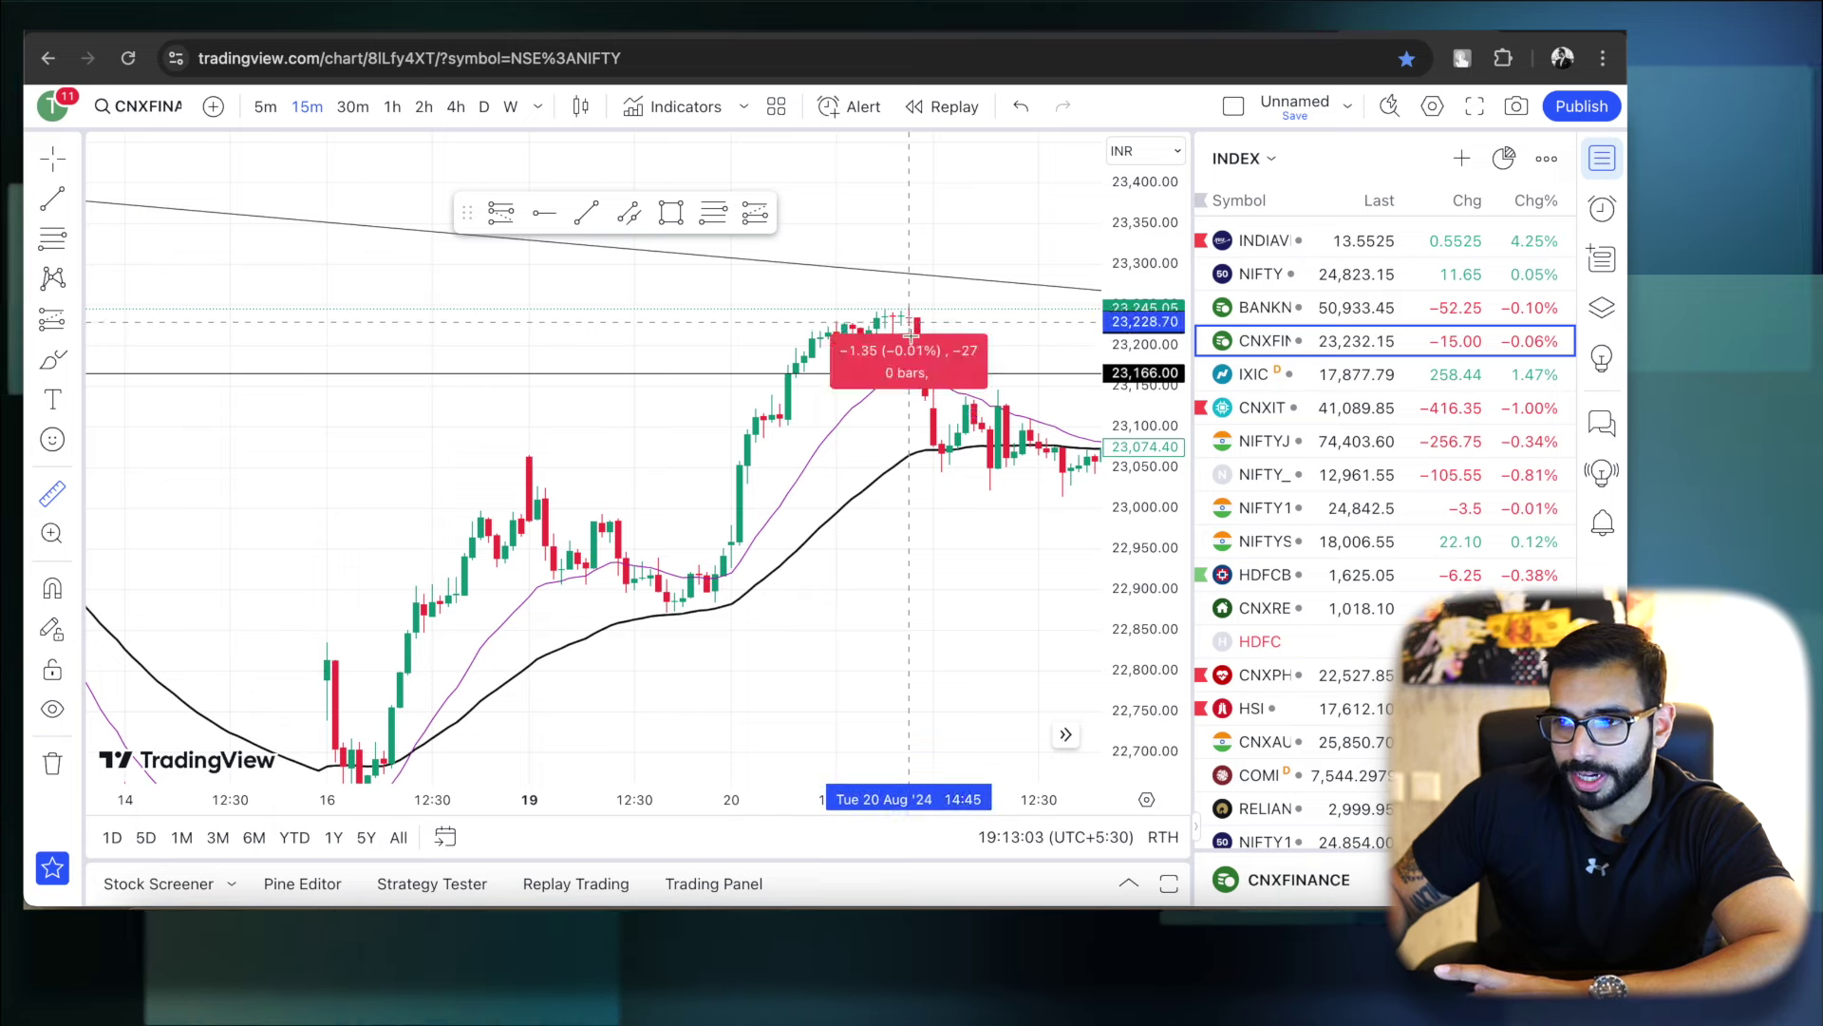
pyautogui.click(924, 390)
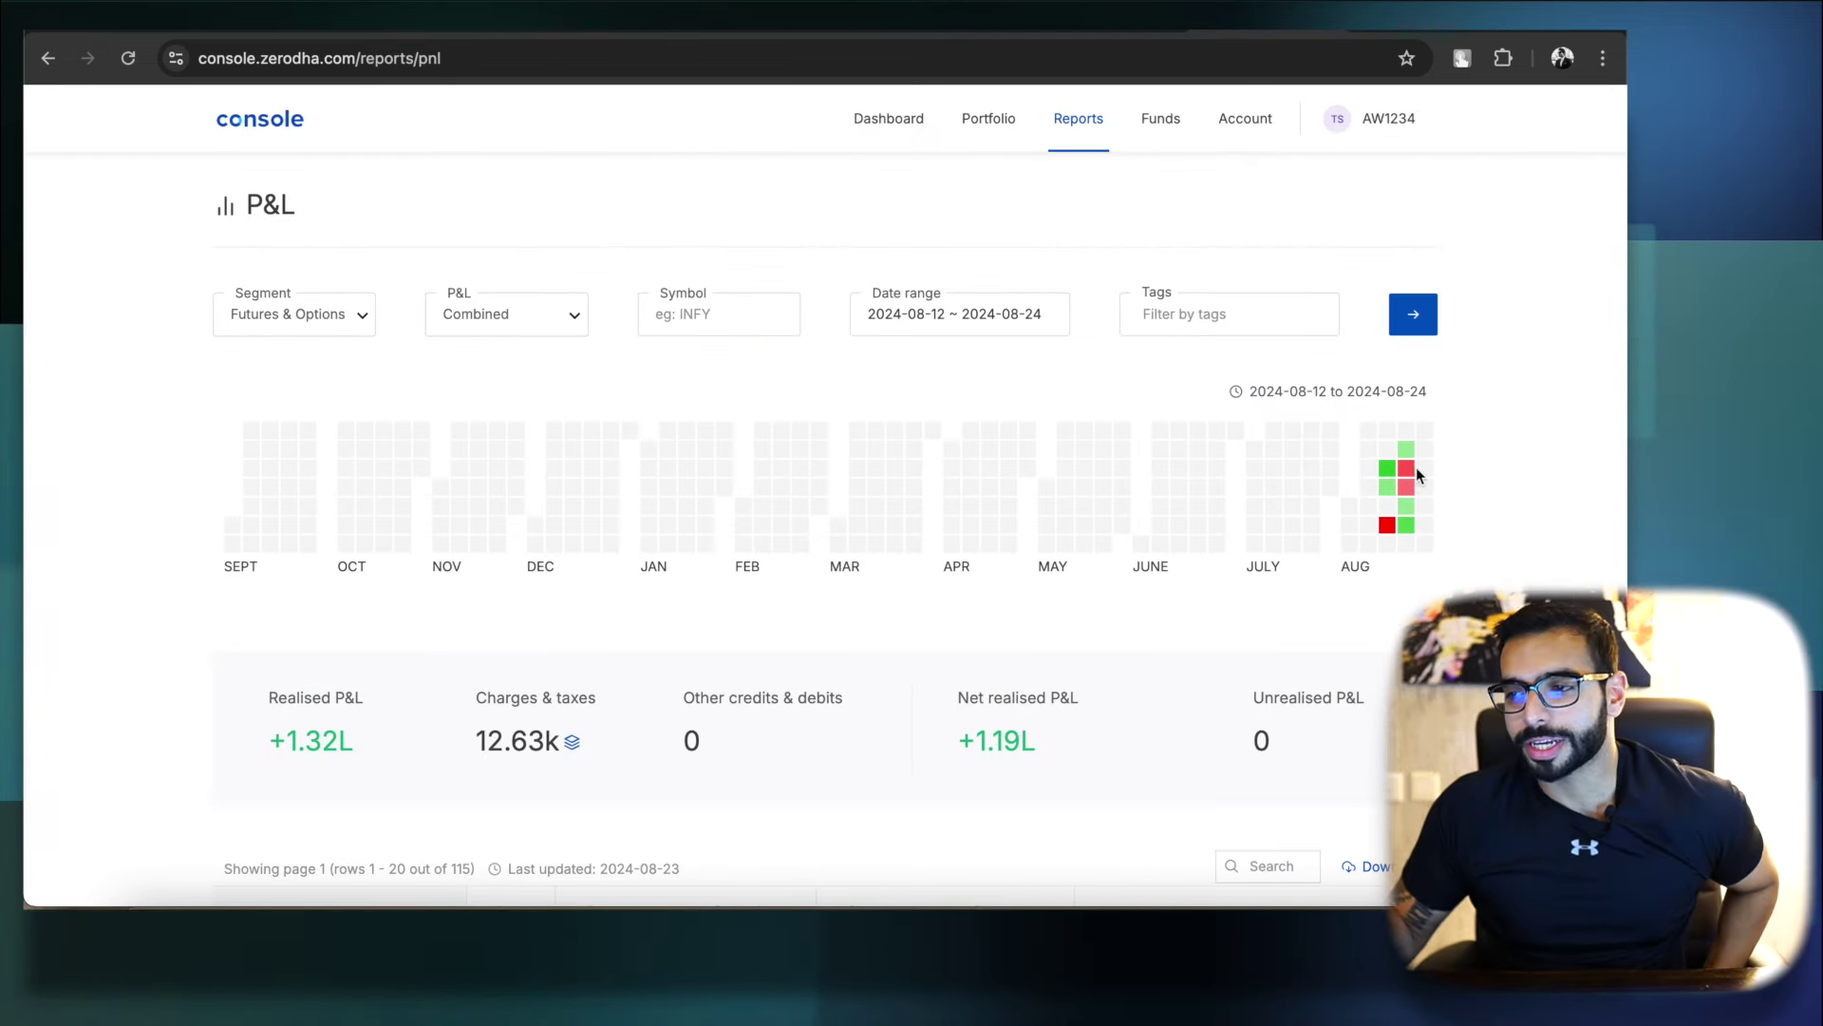
# - Switch from Console to the Bank Nifty chart in TradingView and measure the 21 August moves in the morning and in the afternoon
pyautogui.moveTo(1407, 477)
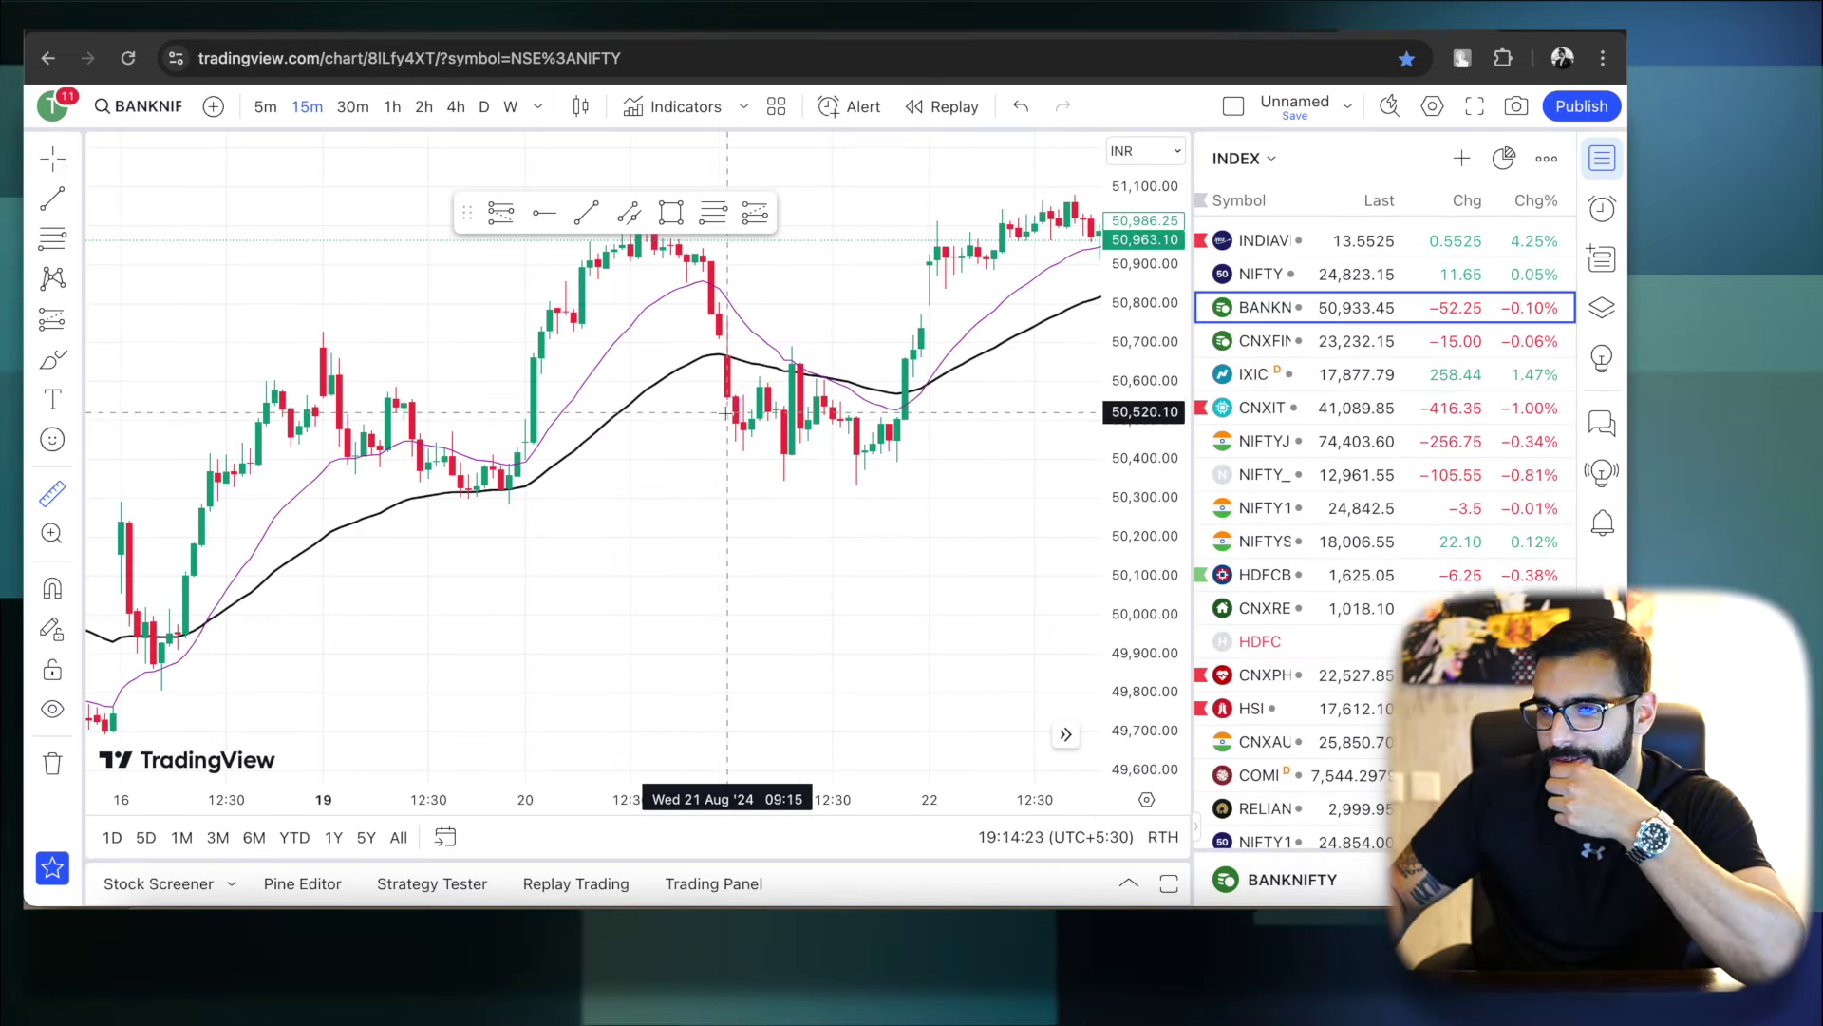
pyautogui.click(736, 413)
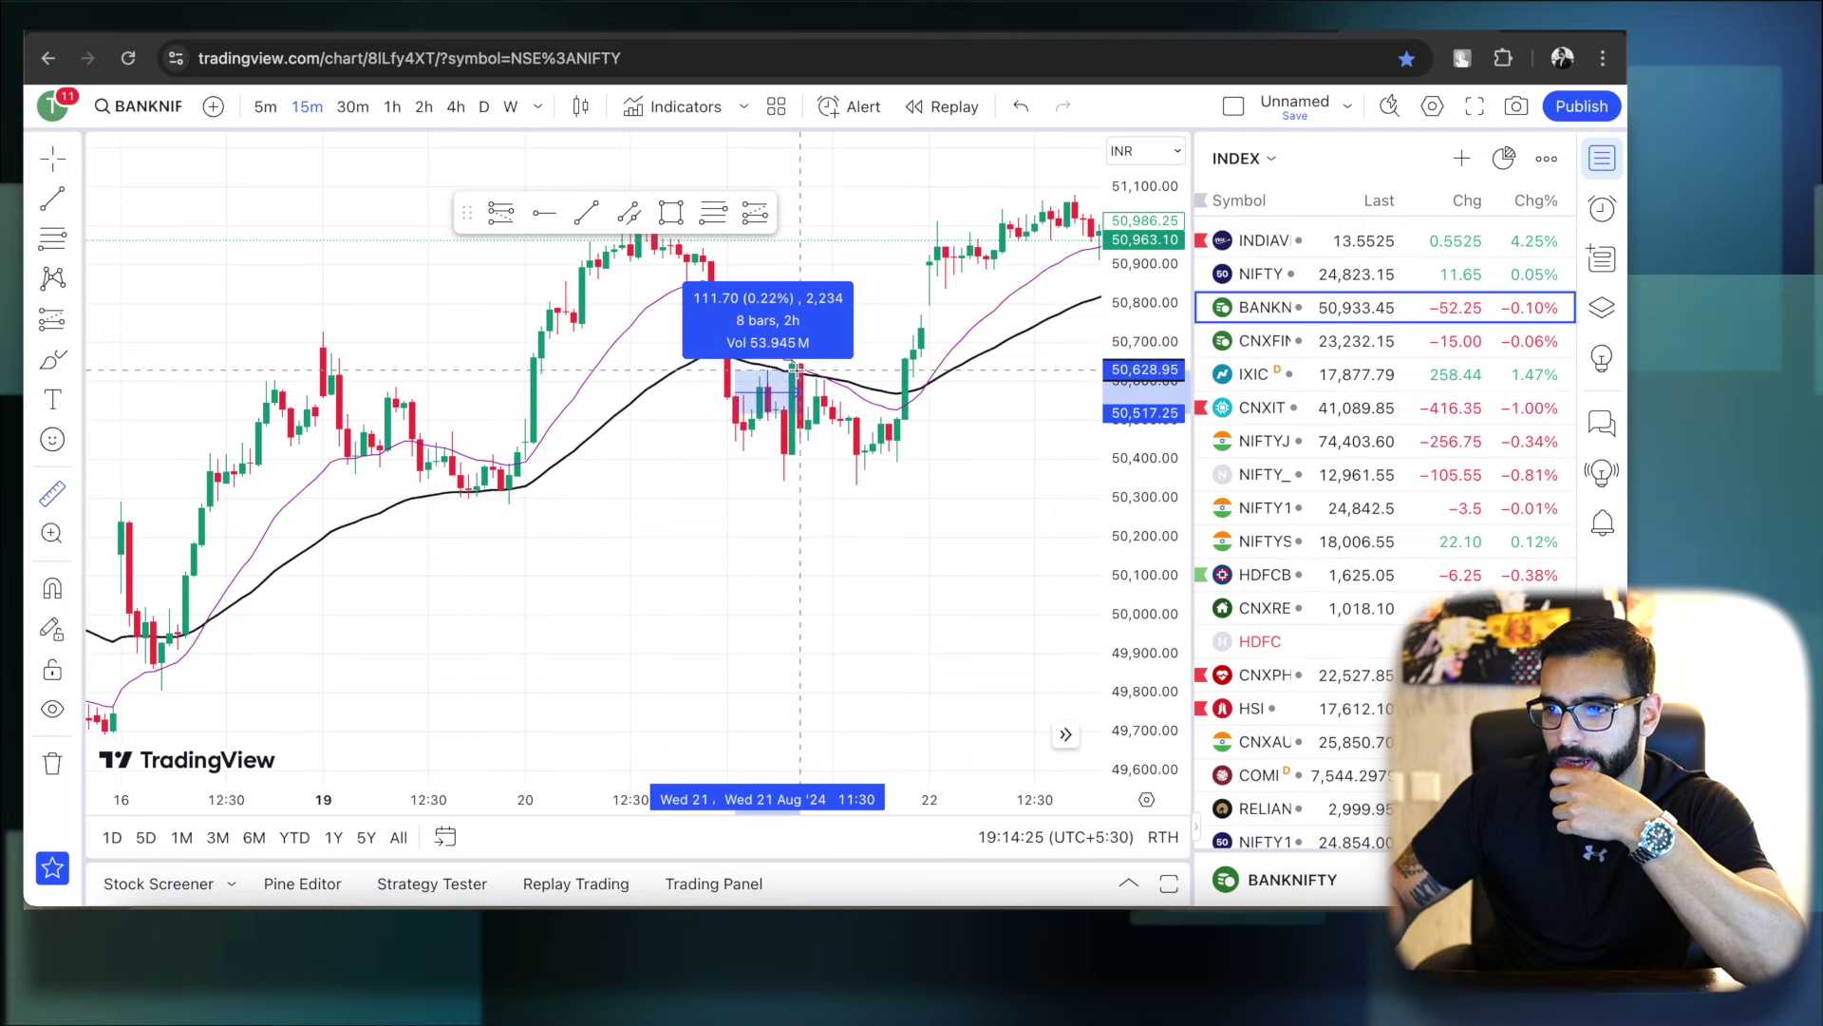
pyautogui.click(776, 410)
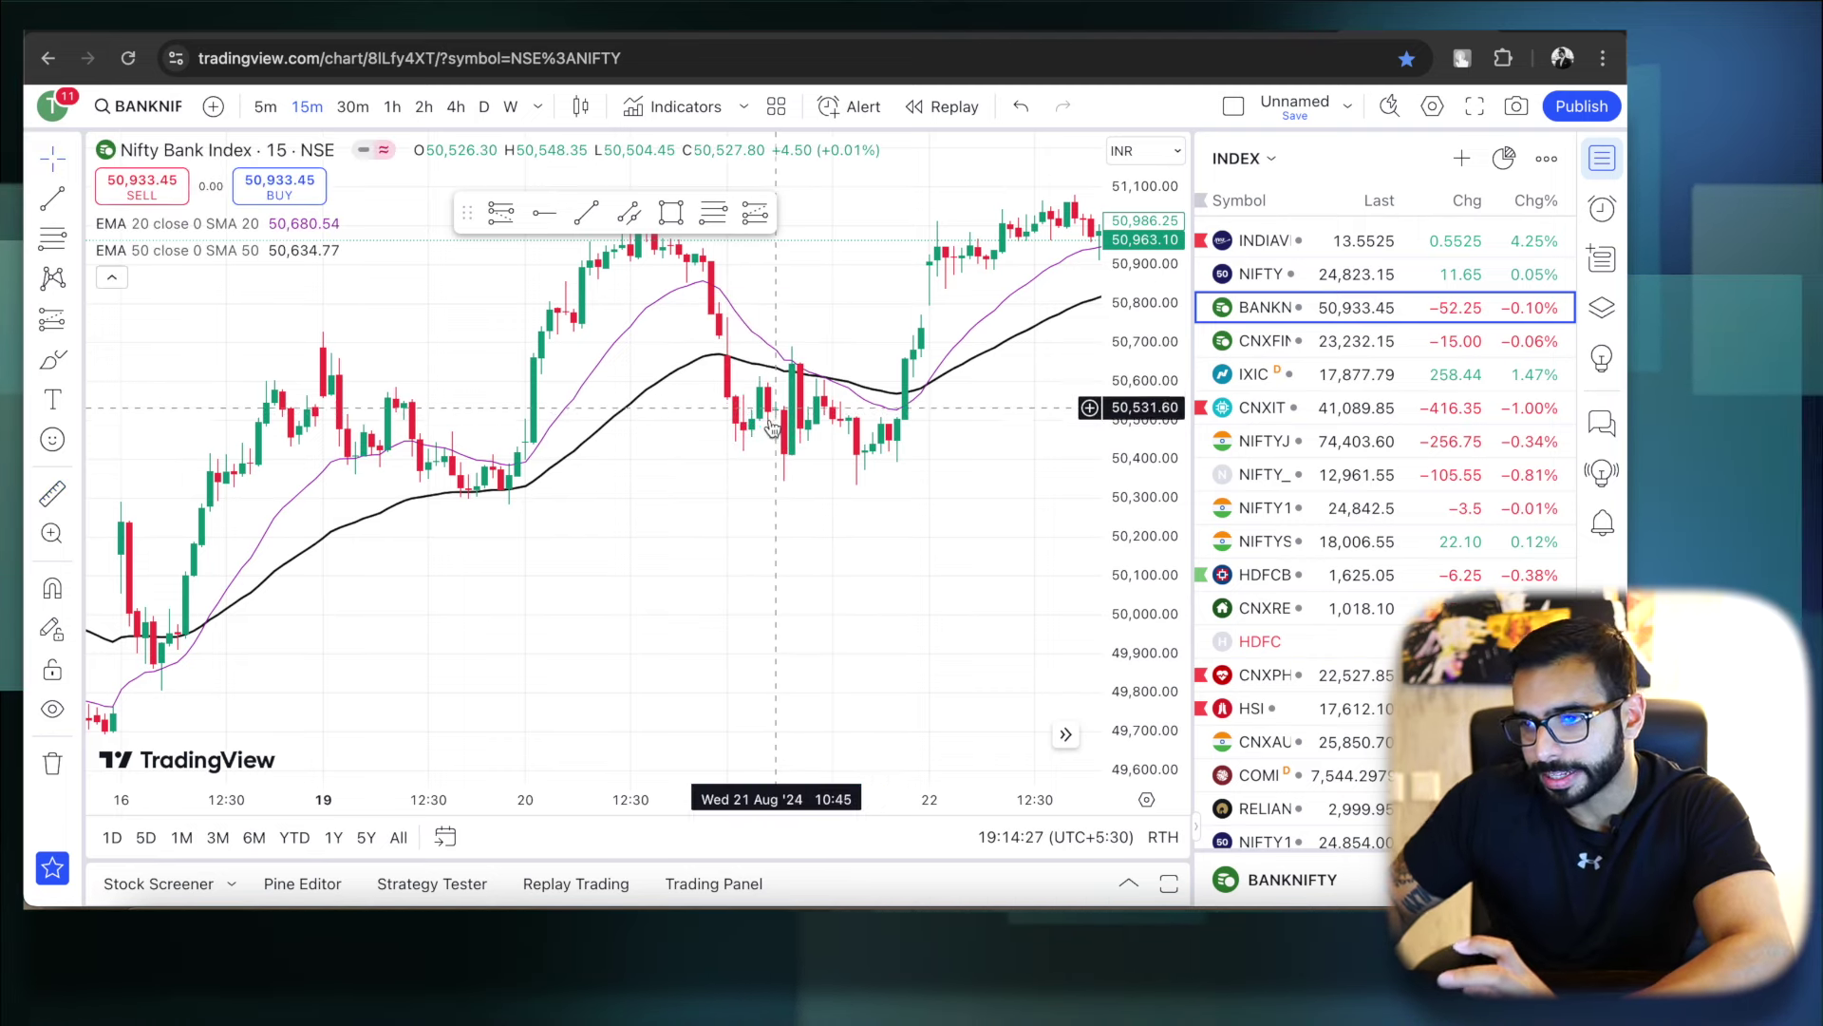
pyautogui.press('shift')
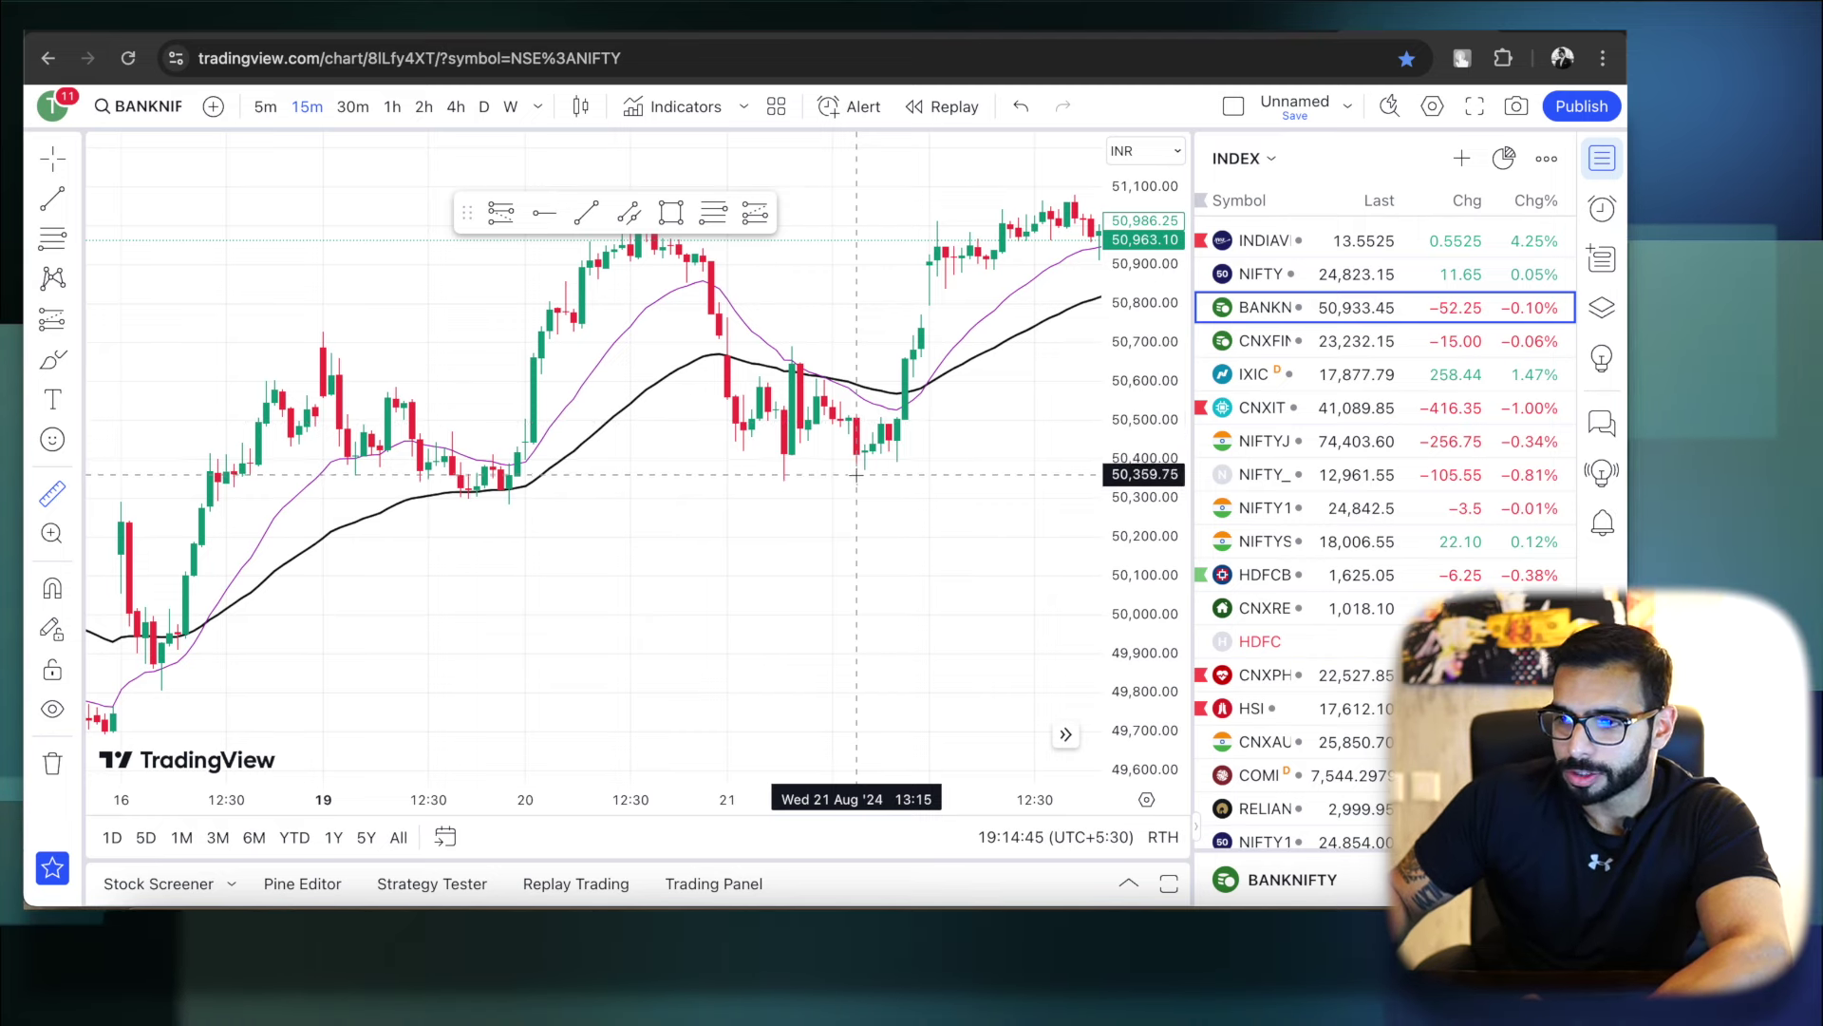
pyautogui.moveTo(921, 347)
pyautogui.mouseDown()
pyautogui.moveTo(910, 399)
pyautogui.moveTo(912, 378)
pyautogui.mouseUp()
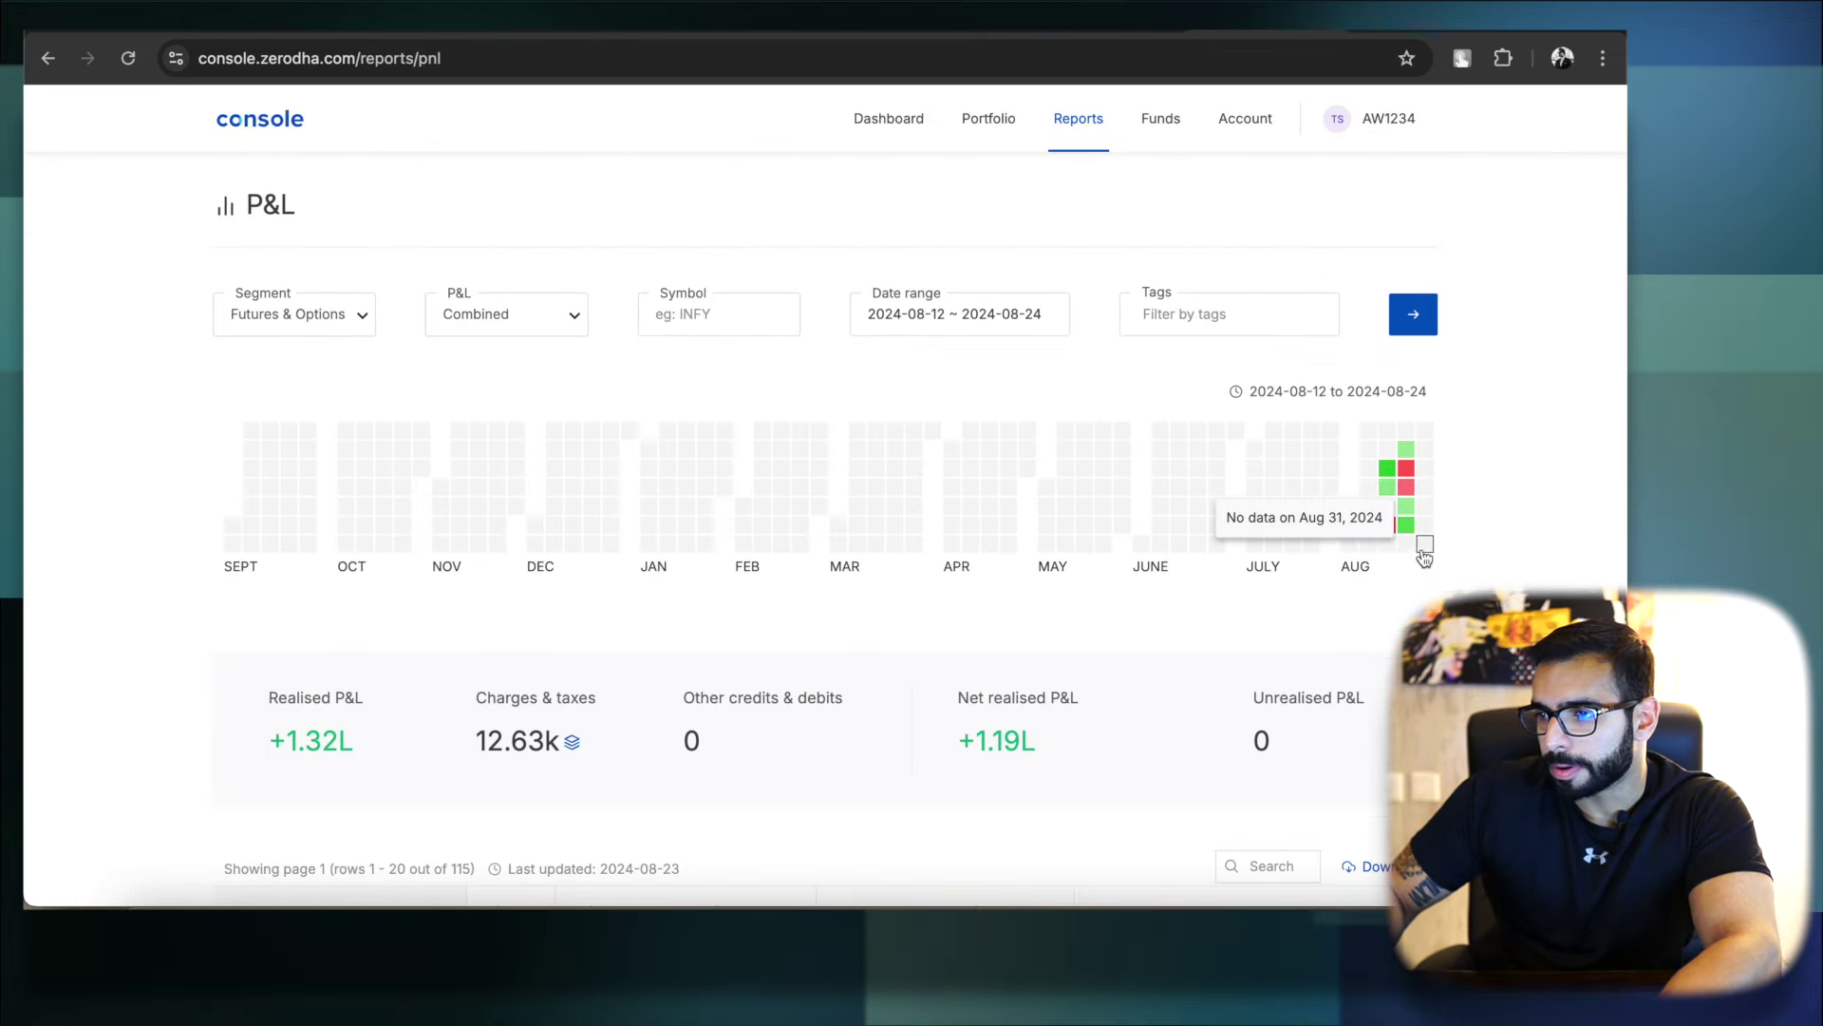
# - Check the daily results in Console's P&L report, and measure the Nifty 50 move from about 12:15 into the close on 22 August
pyautogui.moveTo(1408, 521)
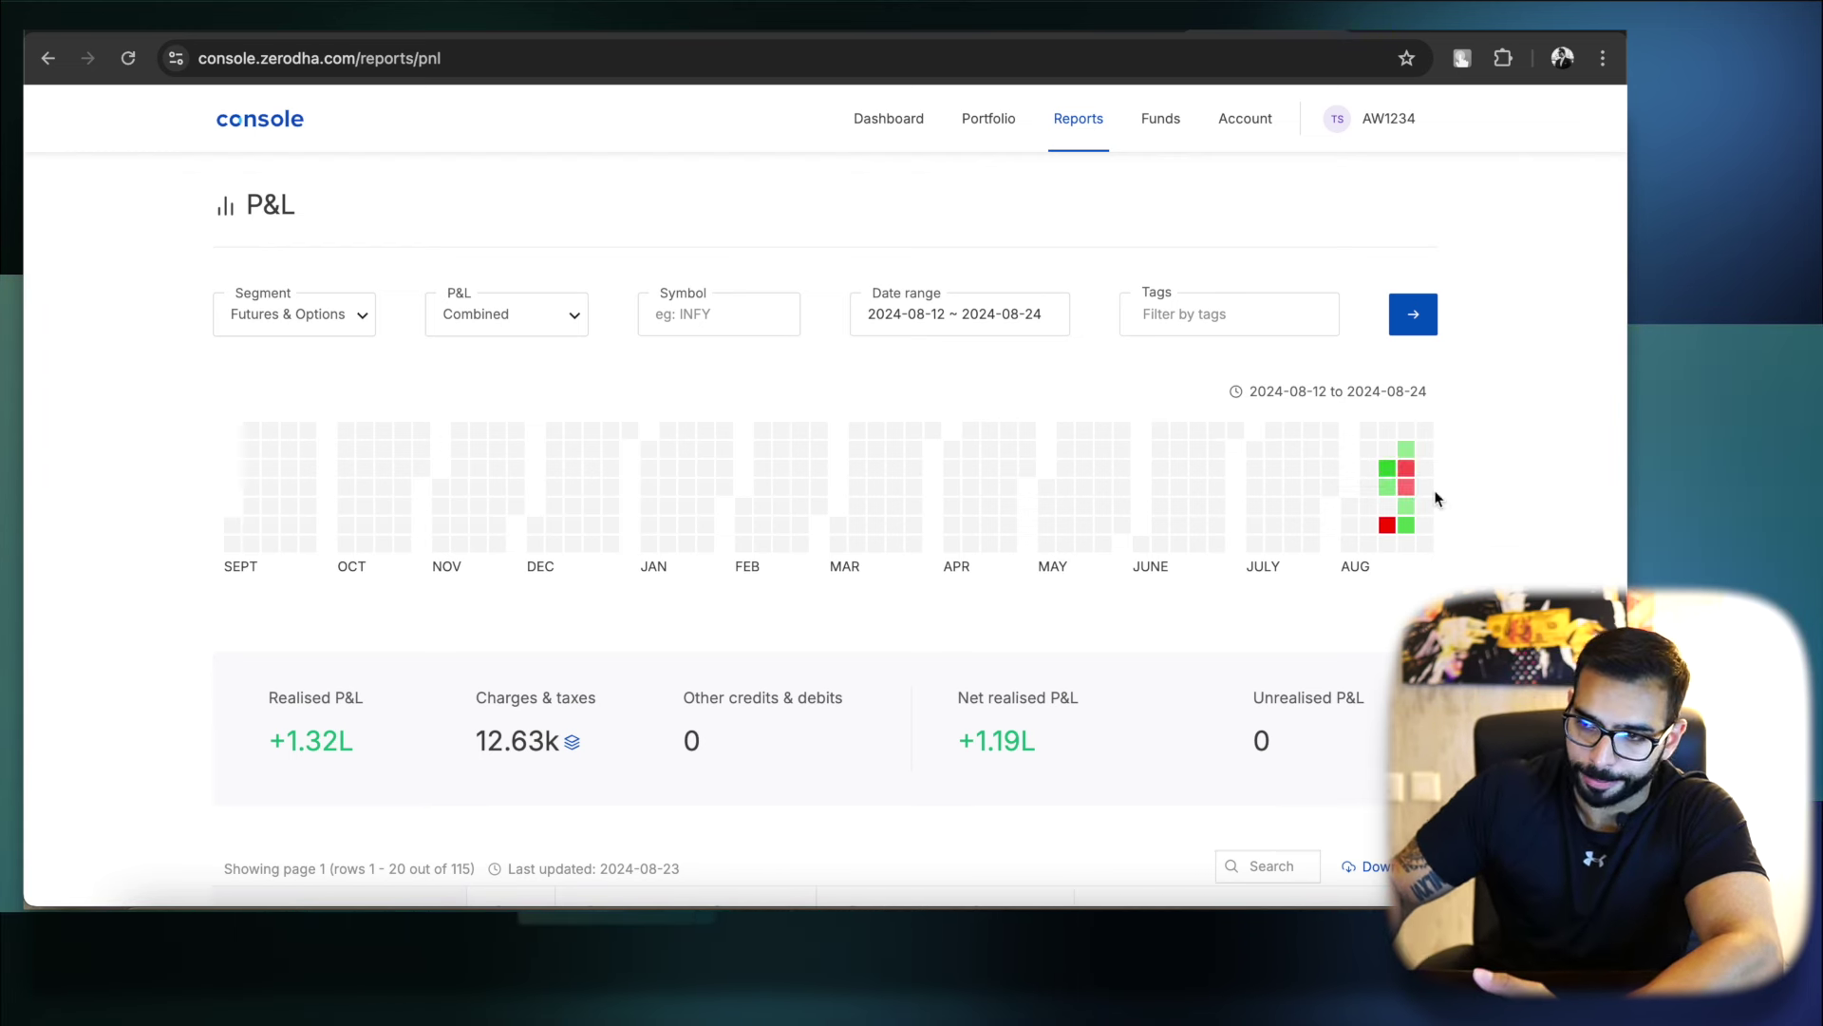
pyautogui.moveTo(1417, 513)
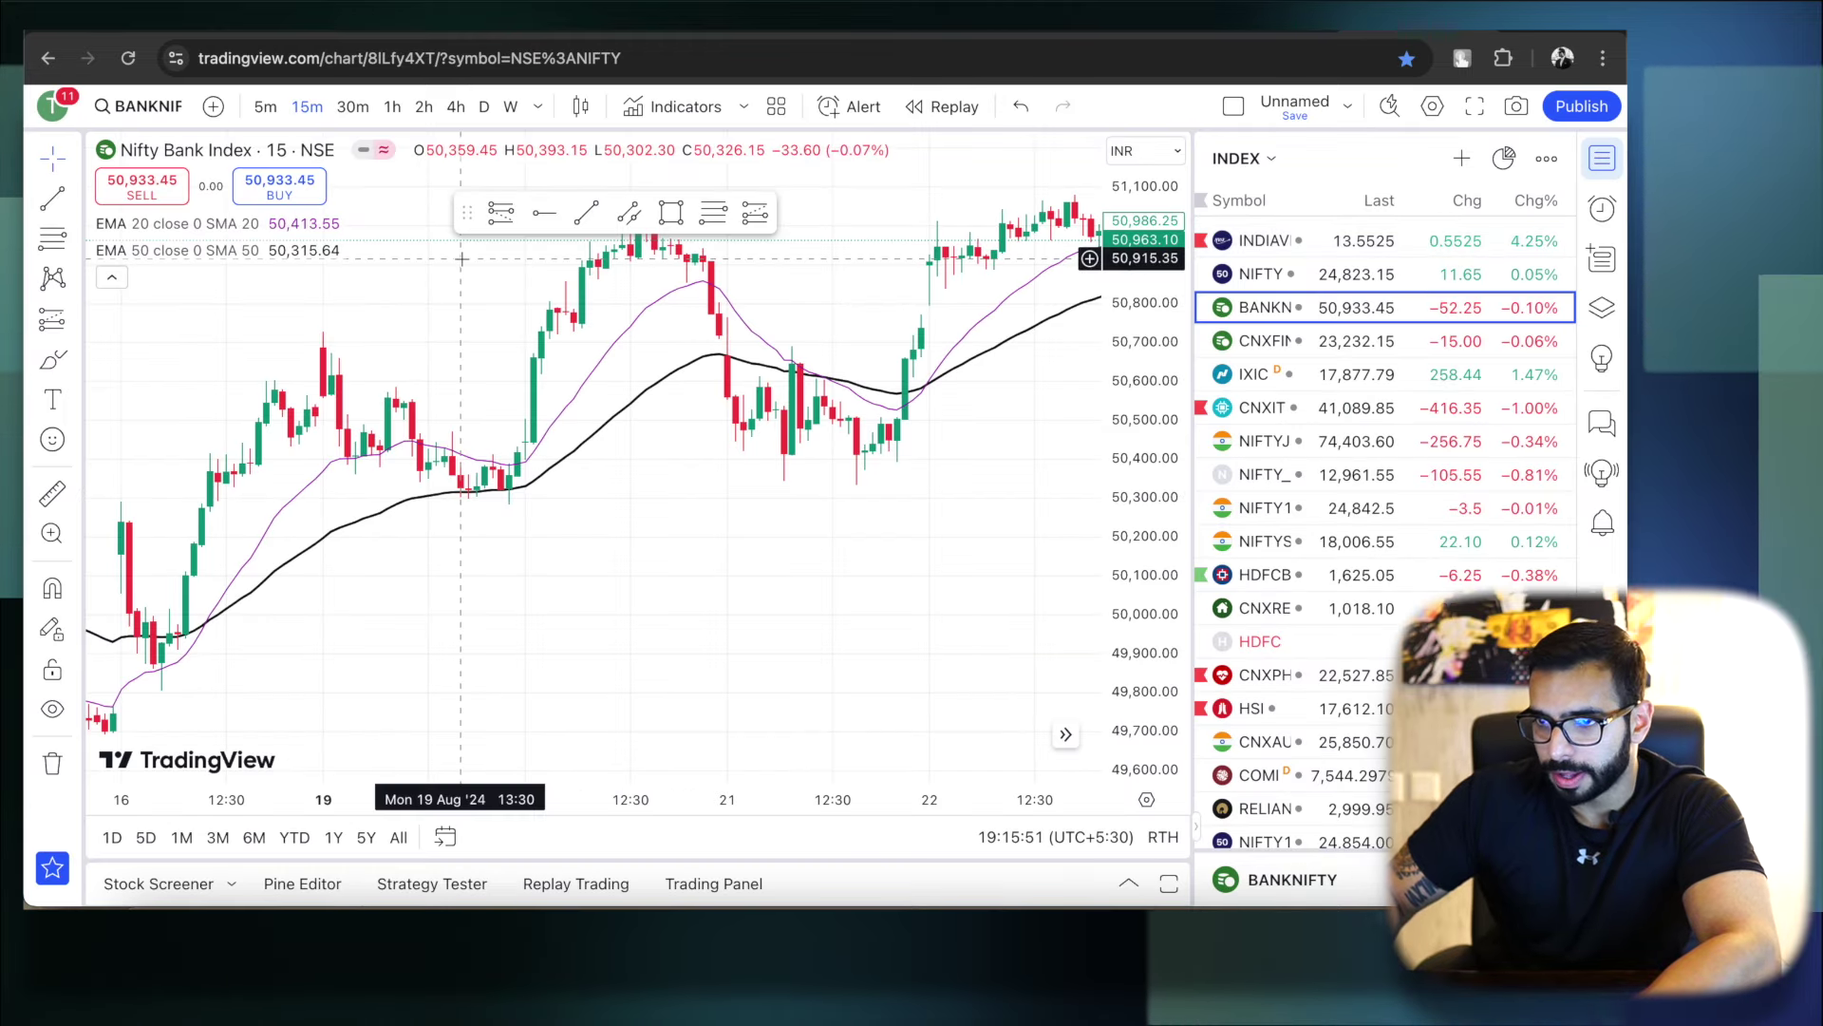
pyautogui.press('Up')
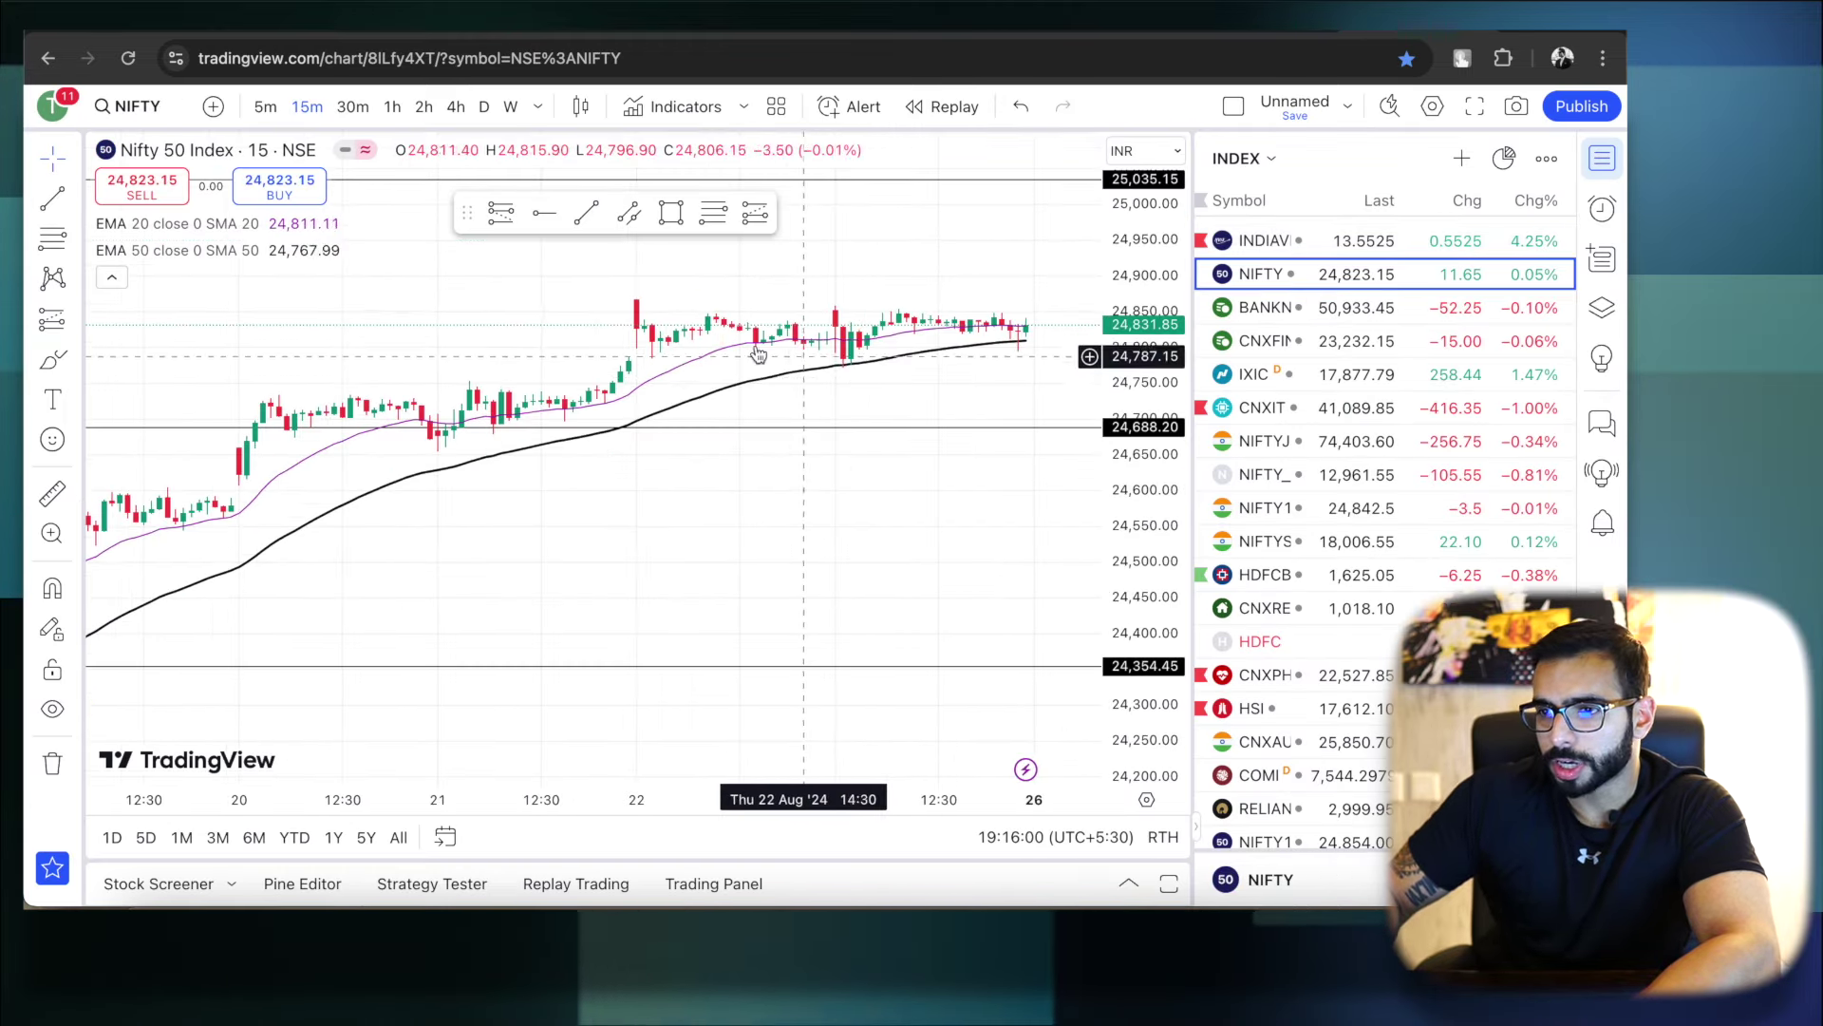
pyautogui.click(53, 492)
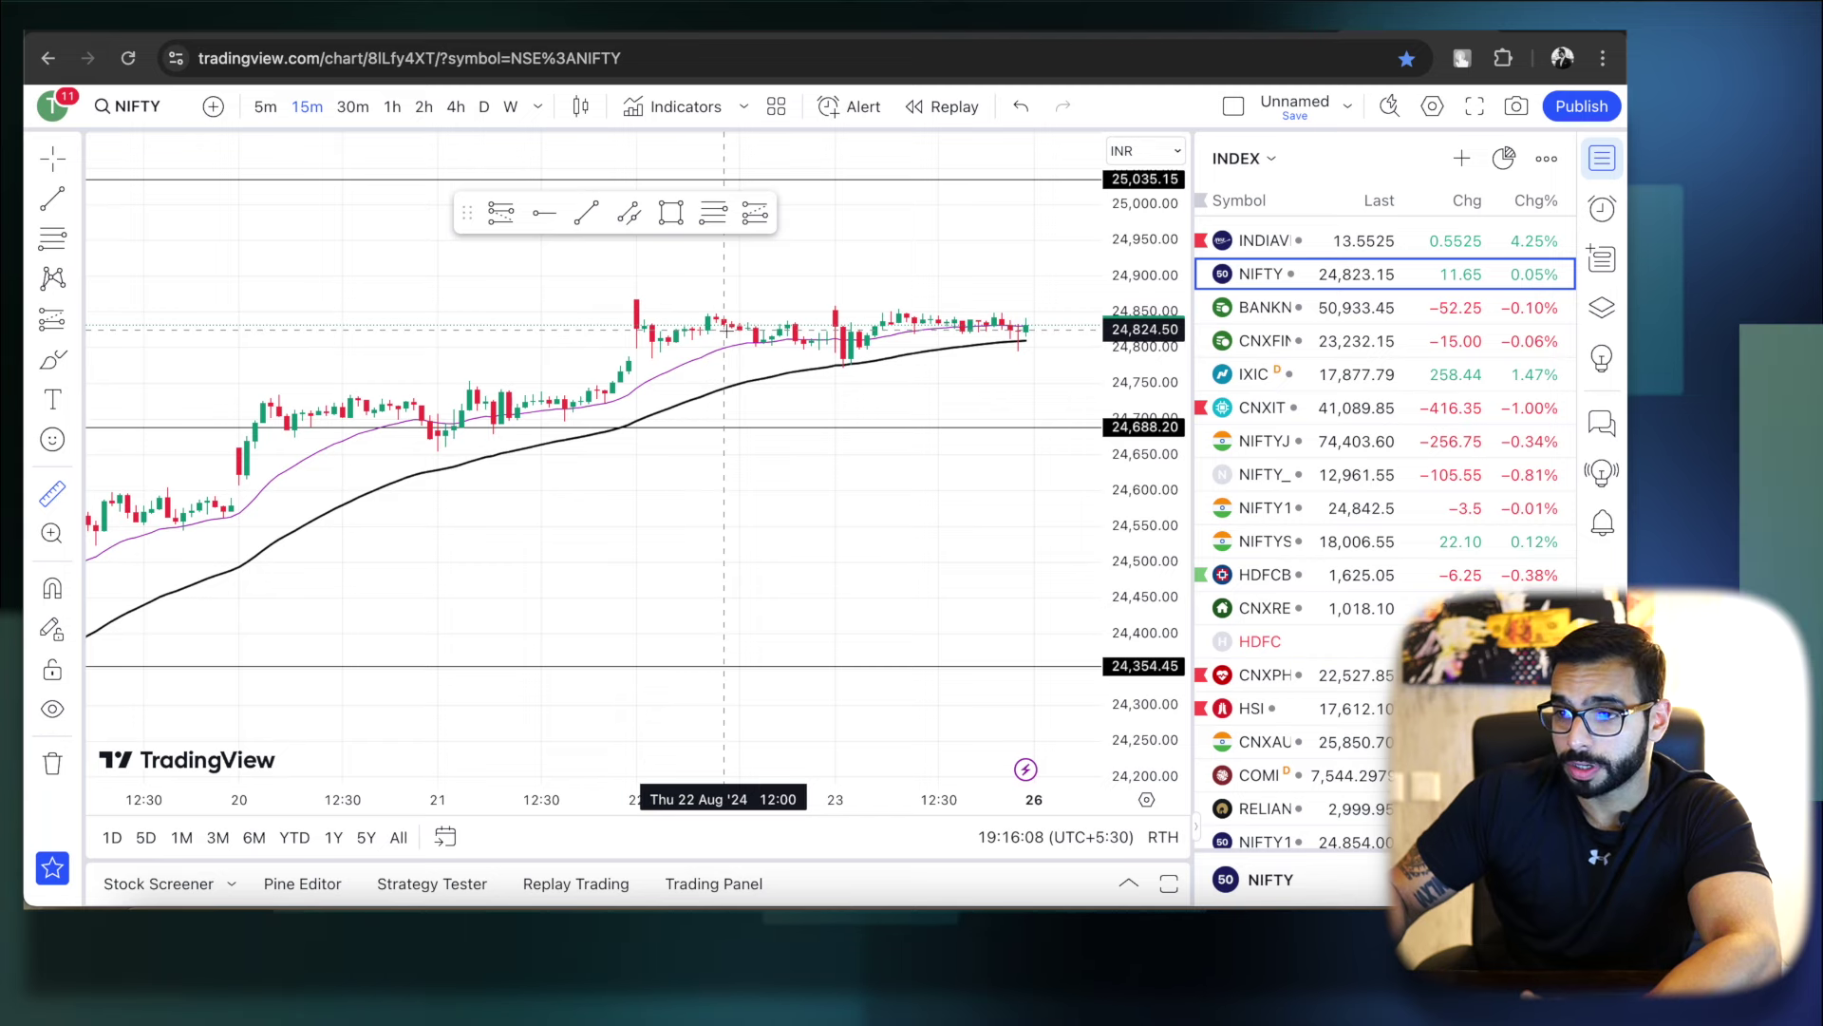
pyautogui.click(732, 323)
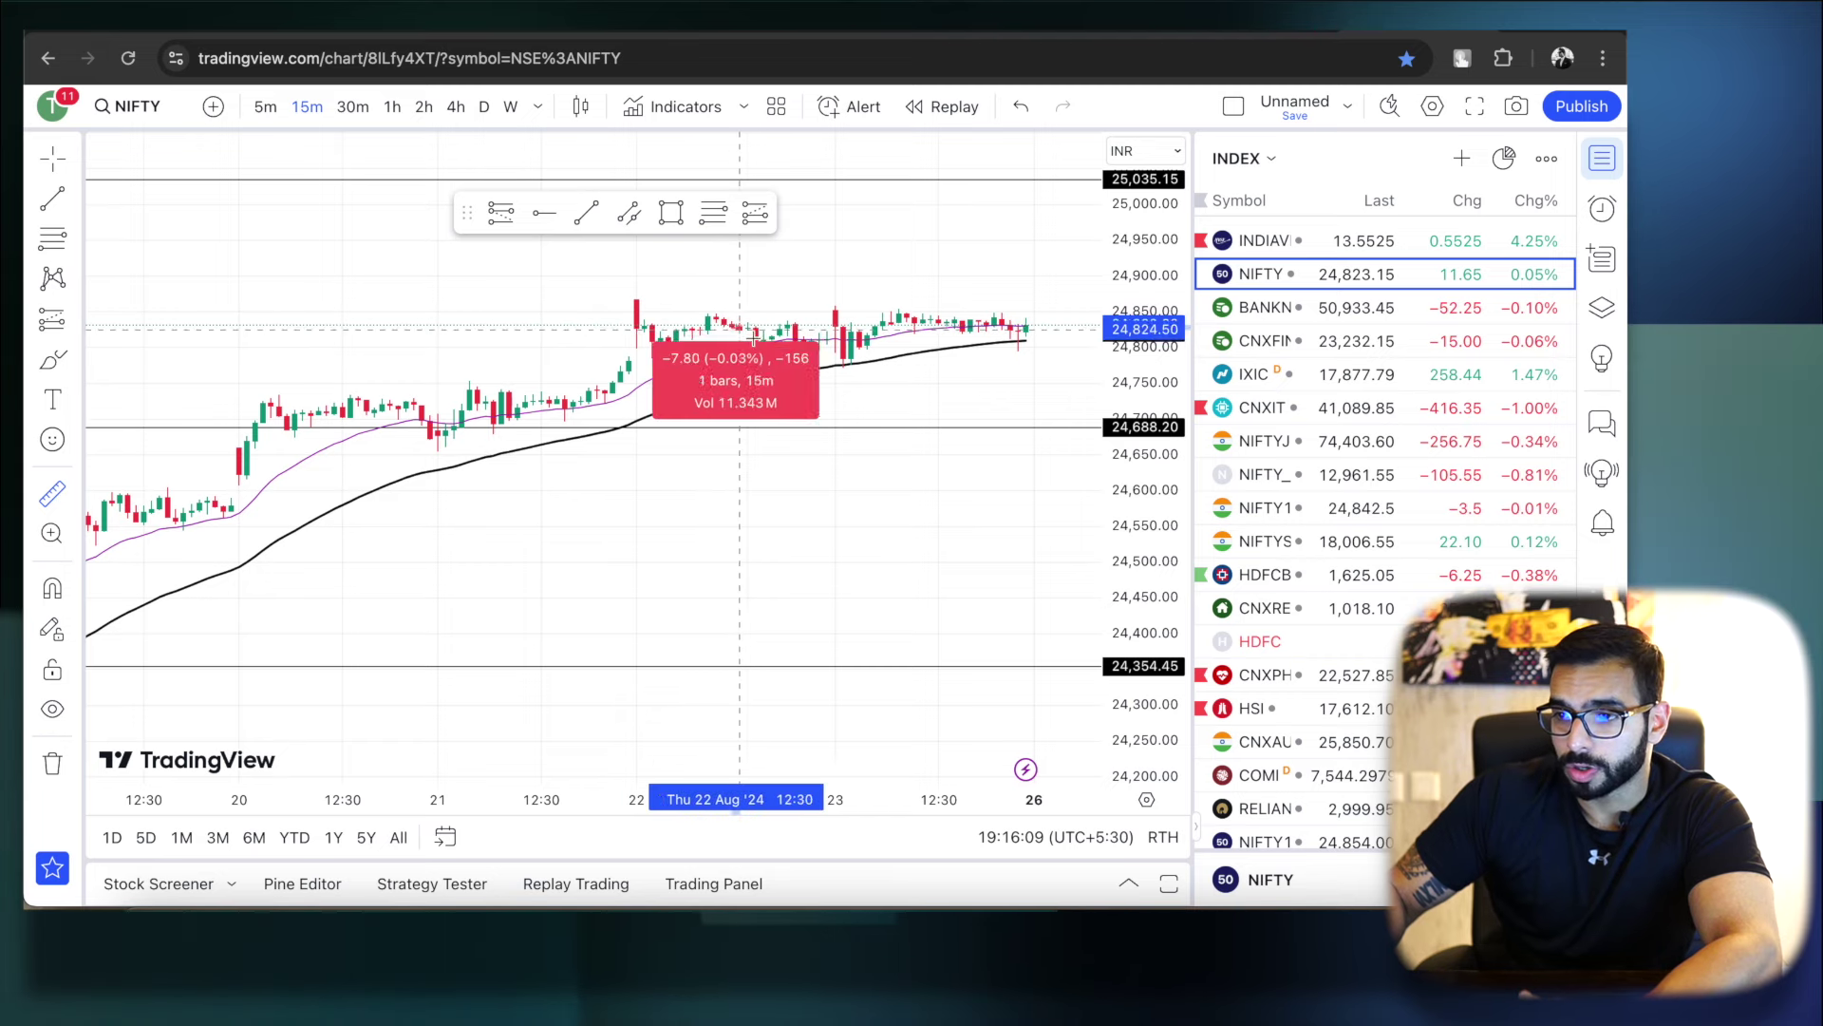
pyautogui.click(823, 342)
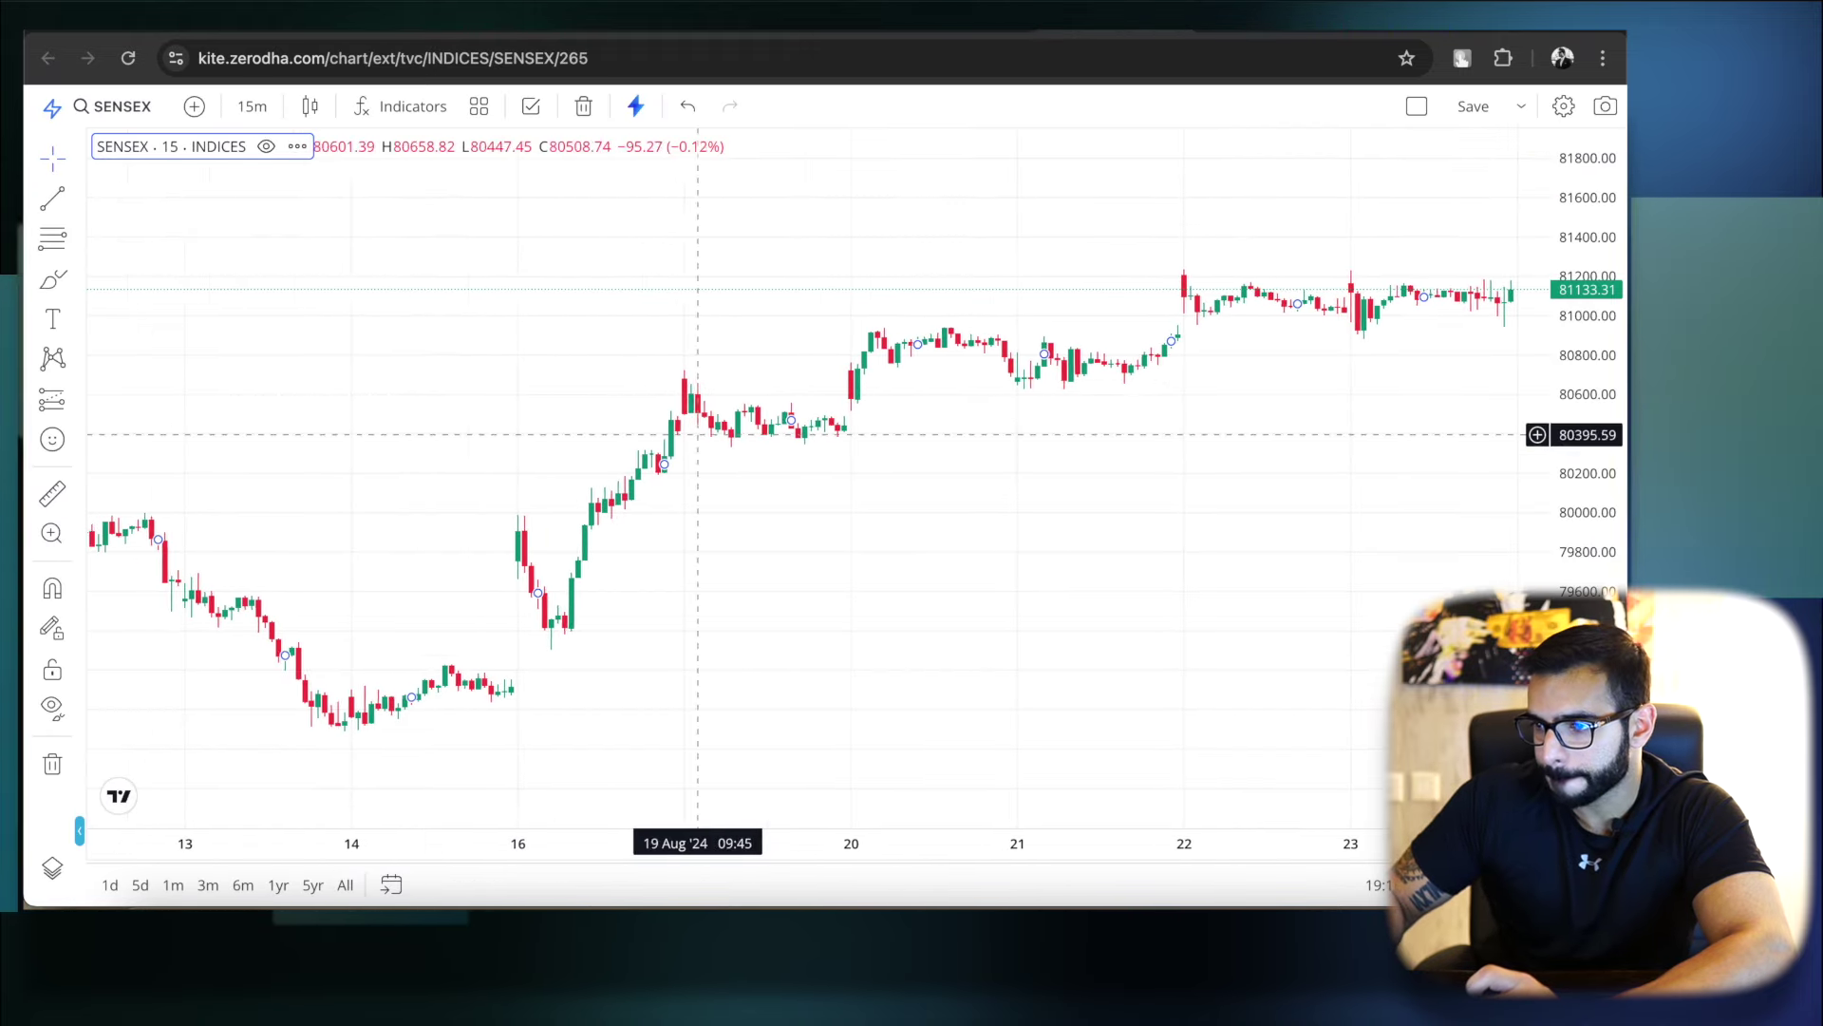
# - Switch to the Sensex chart in Kite and measure the 23 August move from about 10:30 into the close
pyautogui.moveTo(1245, 534); pyautogui.dragTo(1096, 494)
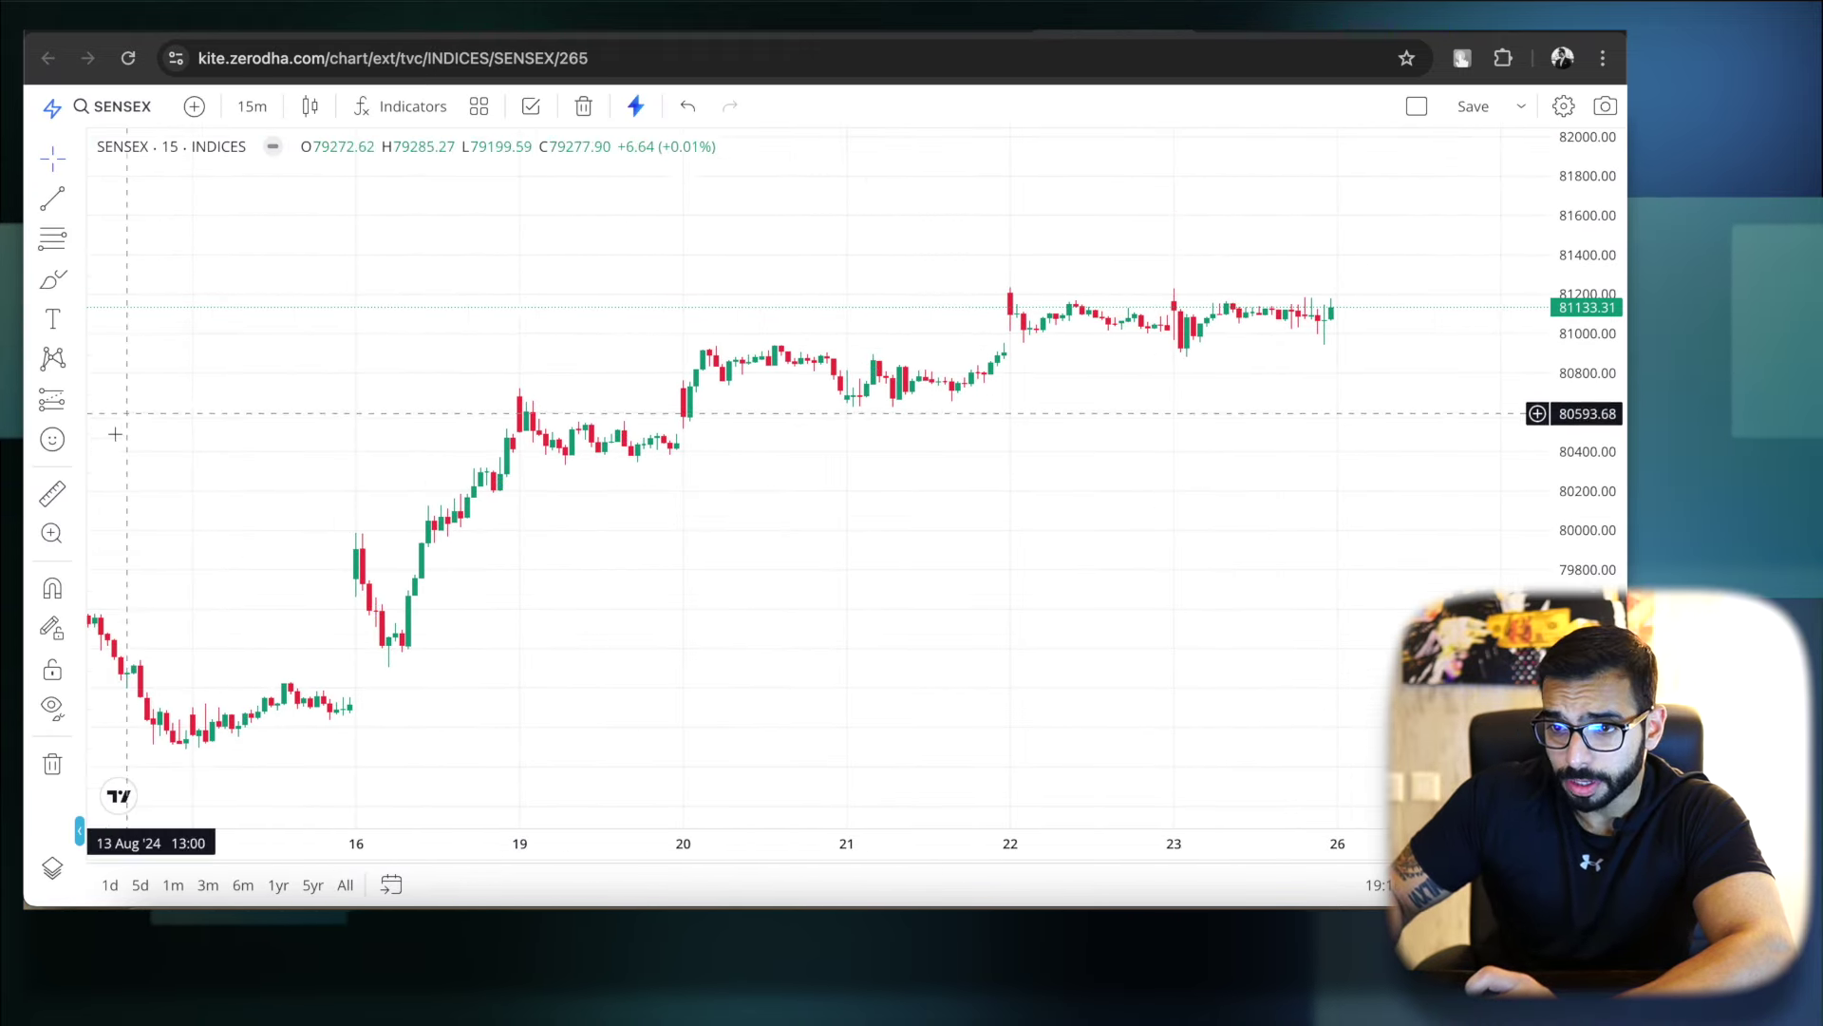
pyautogui.click(53, 493)
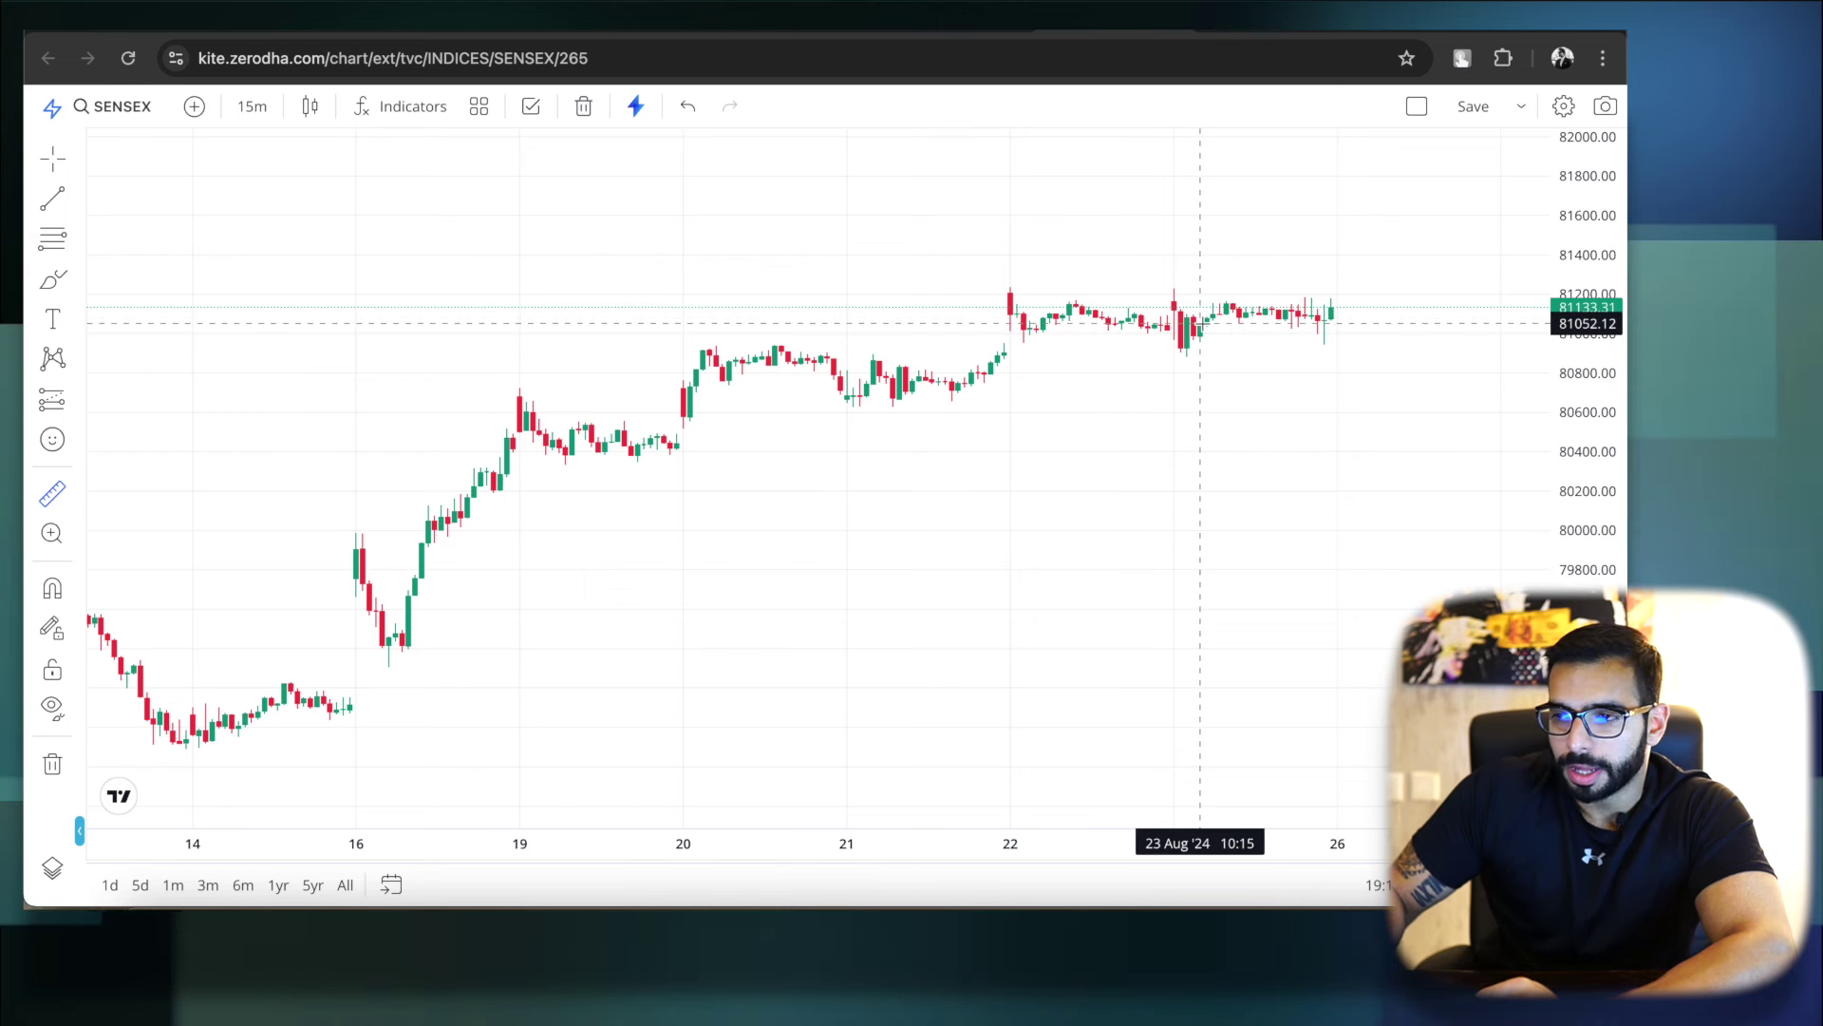
pyautogui.click(1207, 323)
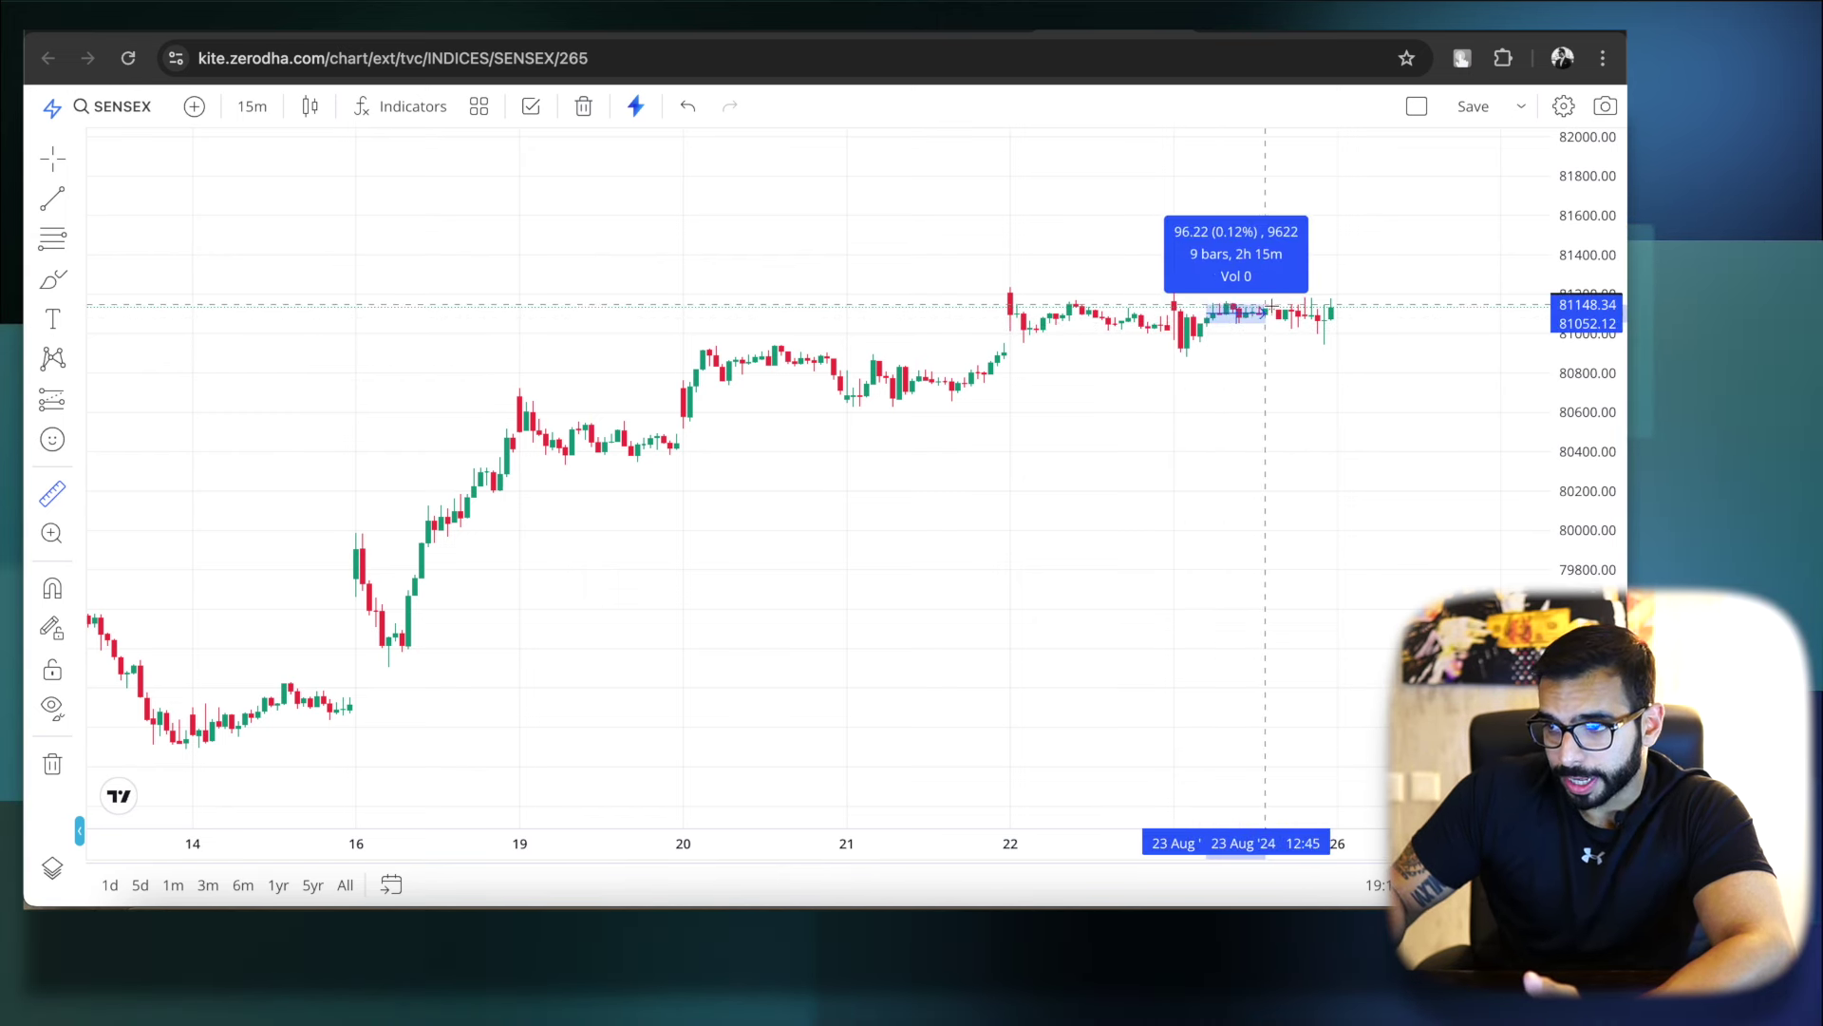
pyautogui.click(1333, 324)
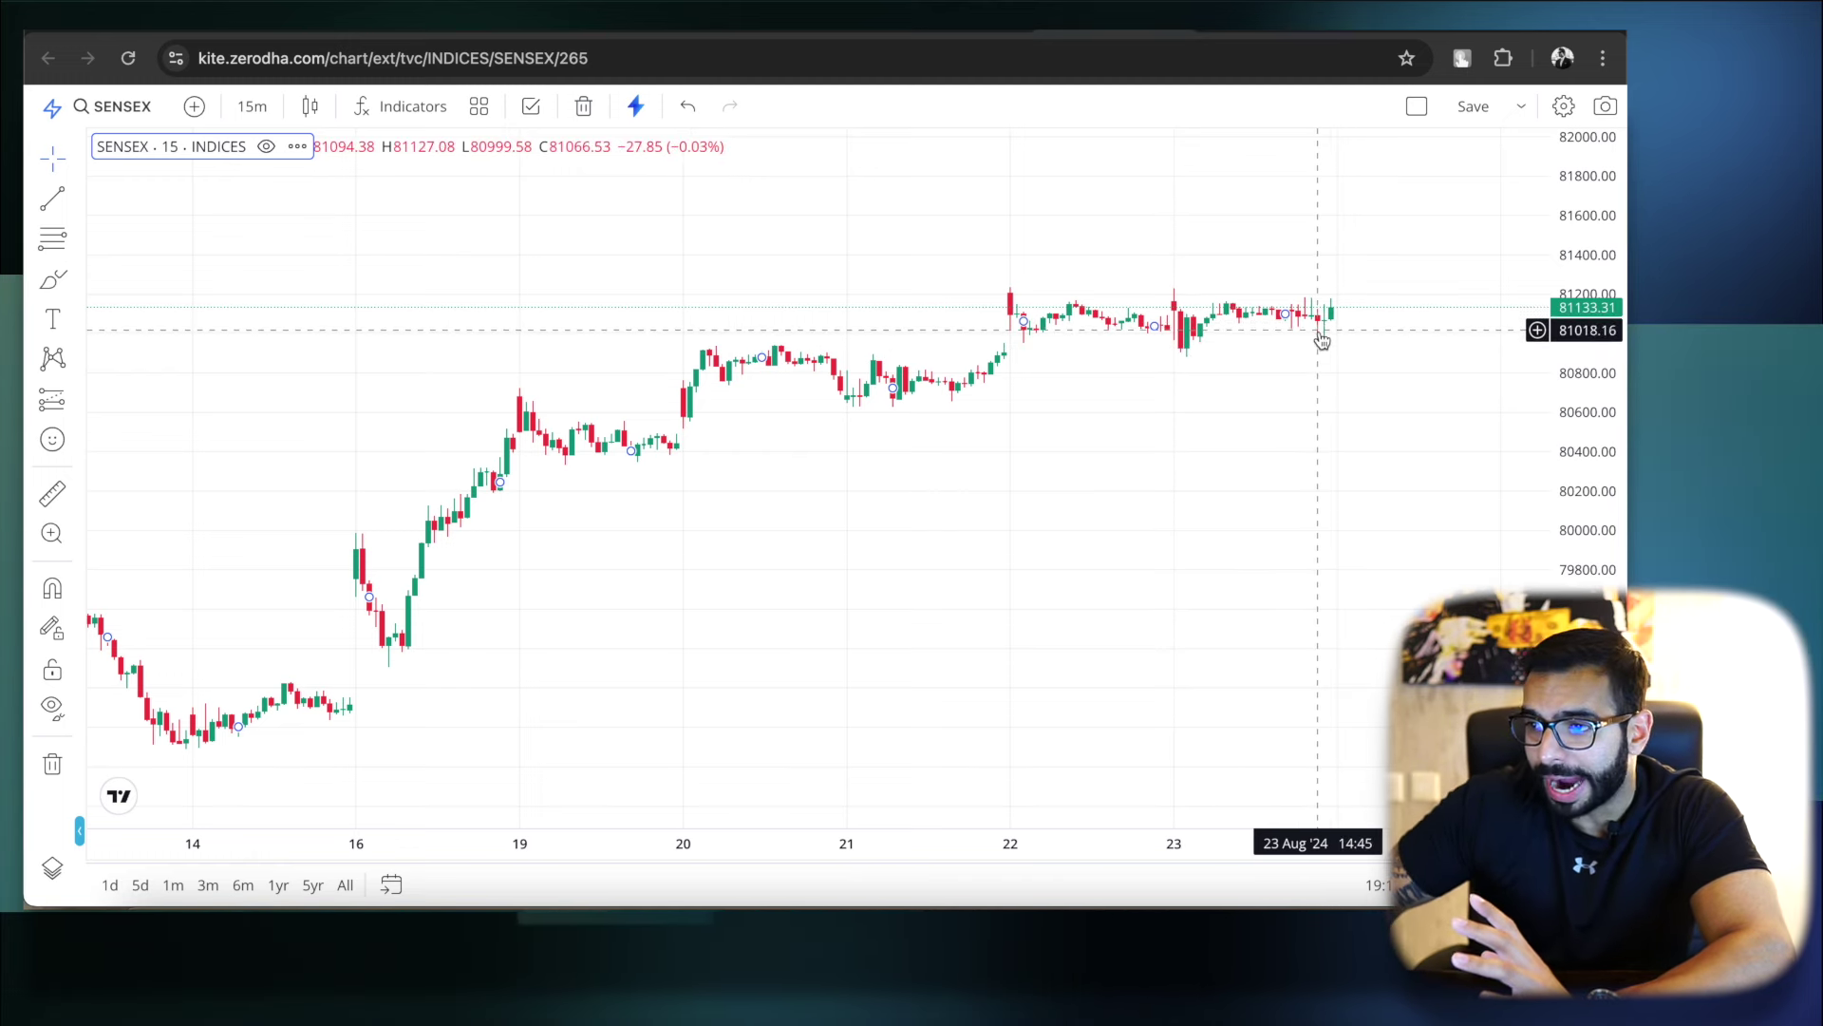
# - Stretch the Sensex price scale and measure the sharp drop to the 15:00 candle's low on 23 August
pyautogui.moveTo(1587, 593); pyautogui.dragTo(1436, 366)
pyautogui.hscroll(5, 1278, 460)
pyautogui.click(53, 492)
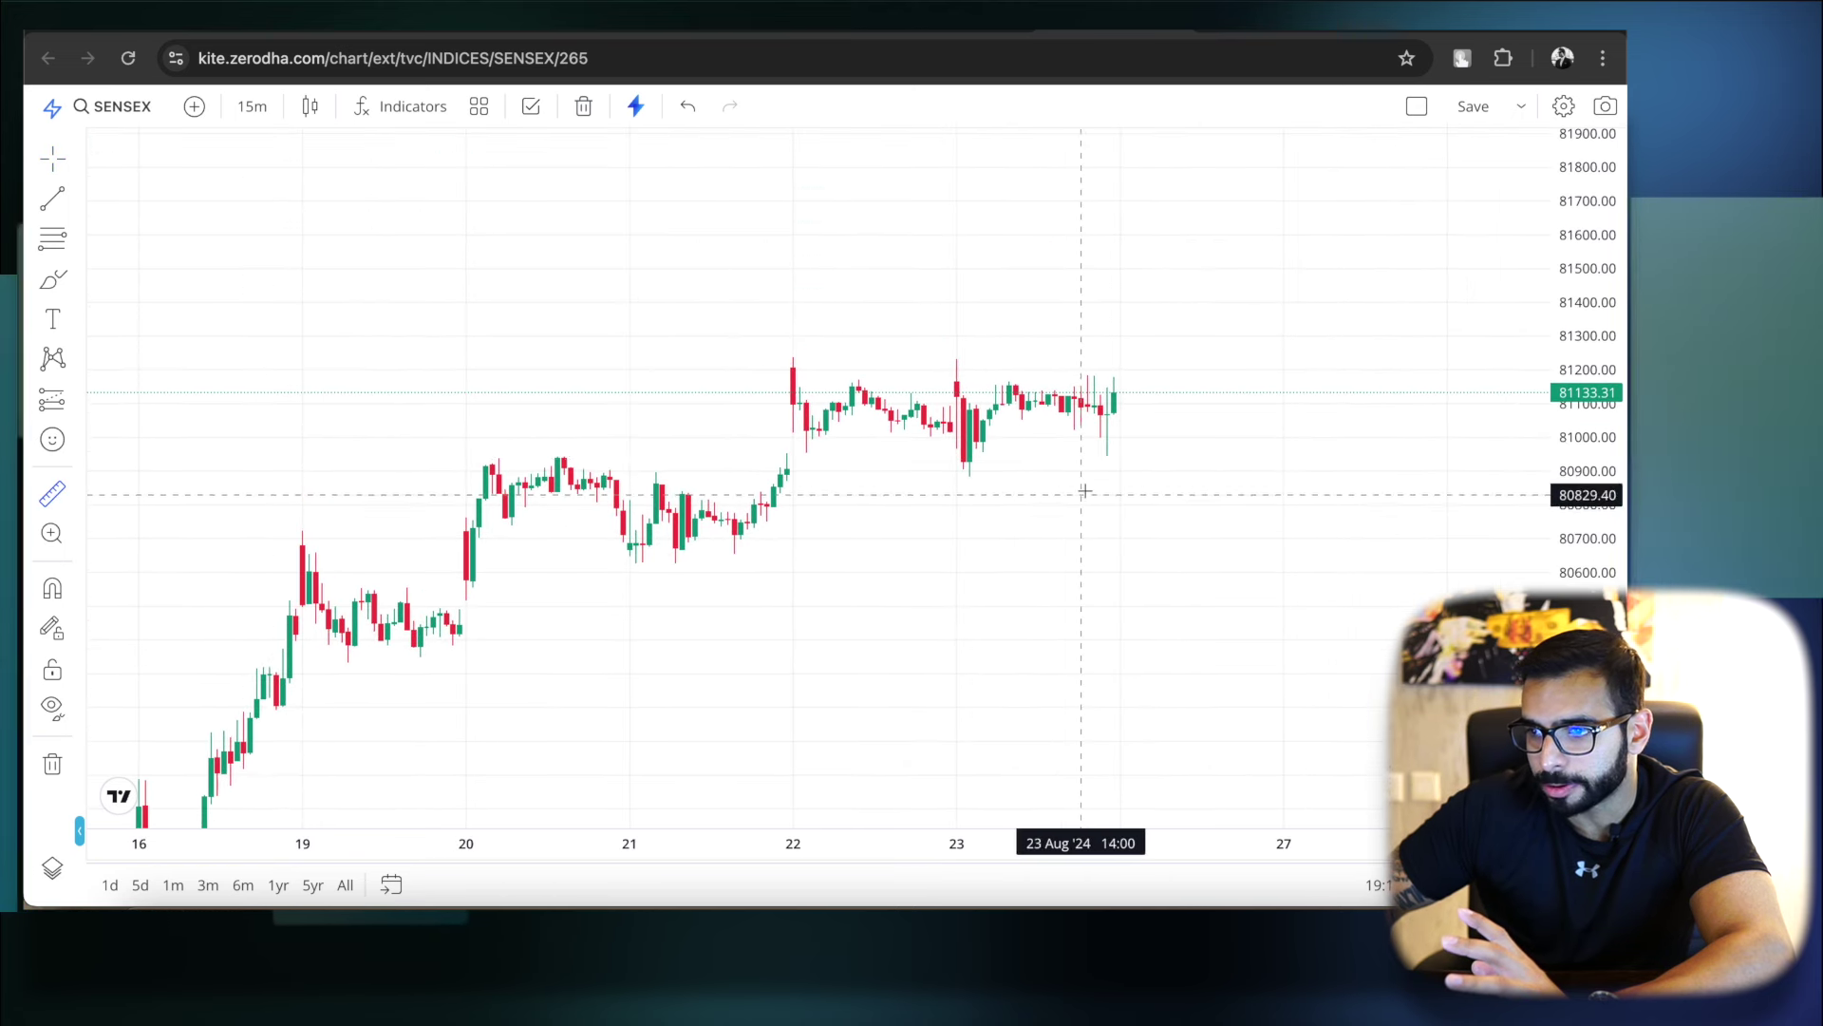
pyautogui.click(1102, 410)
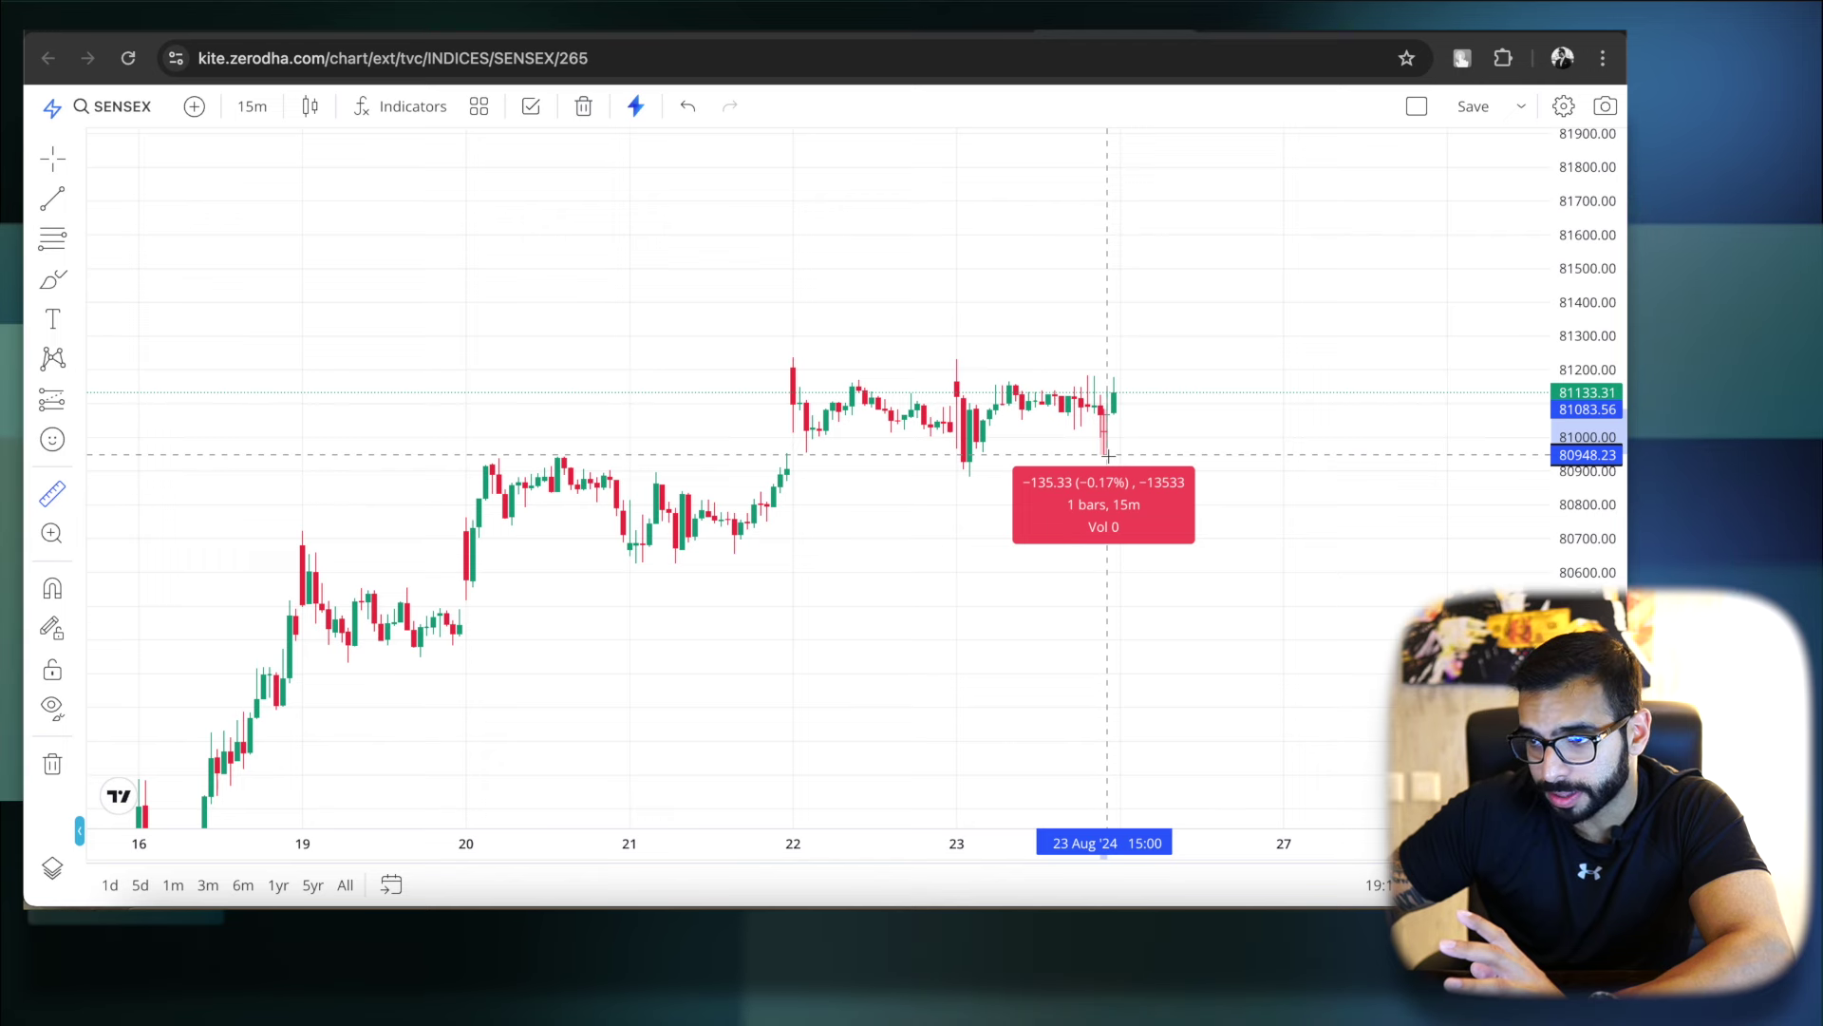
pyautogui.click(1108, 446)
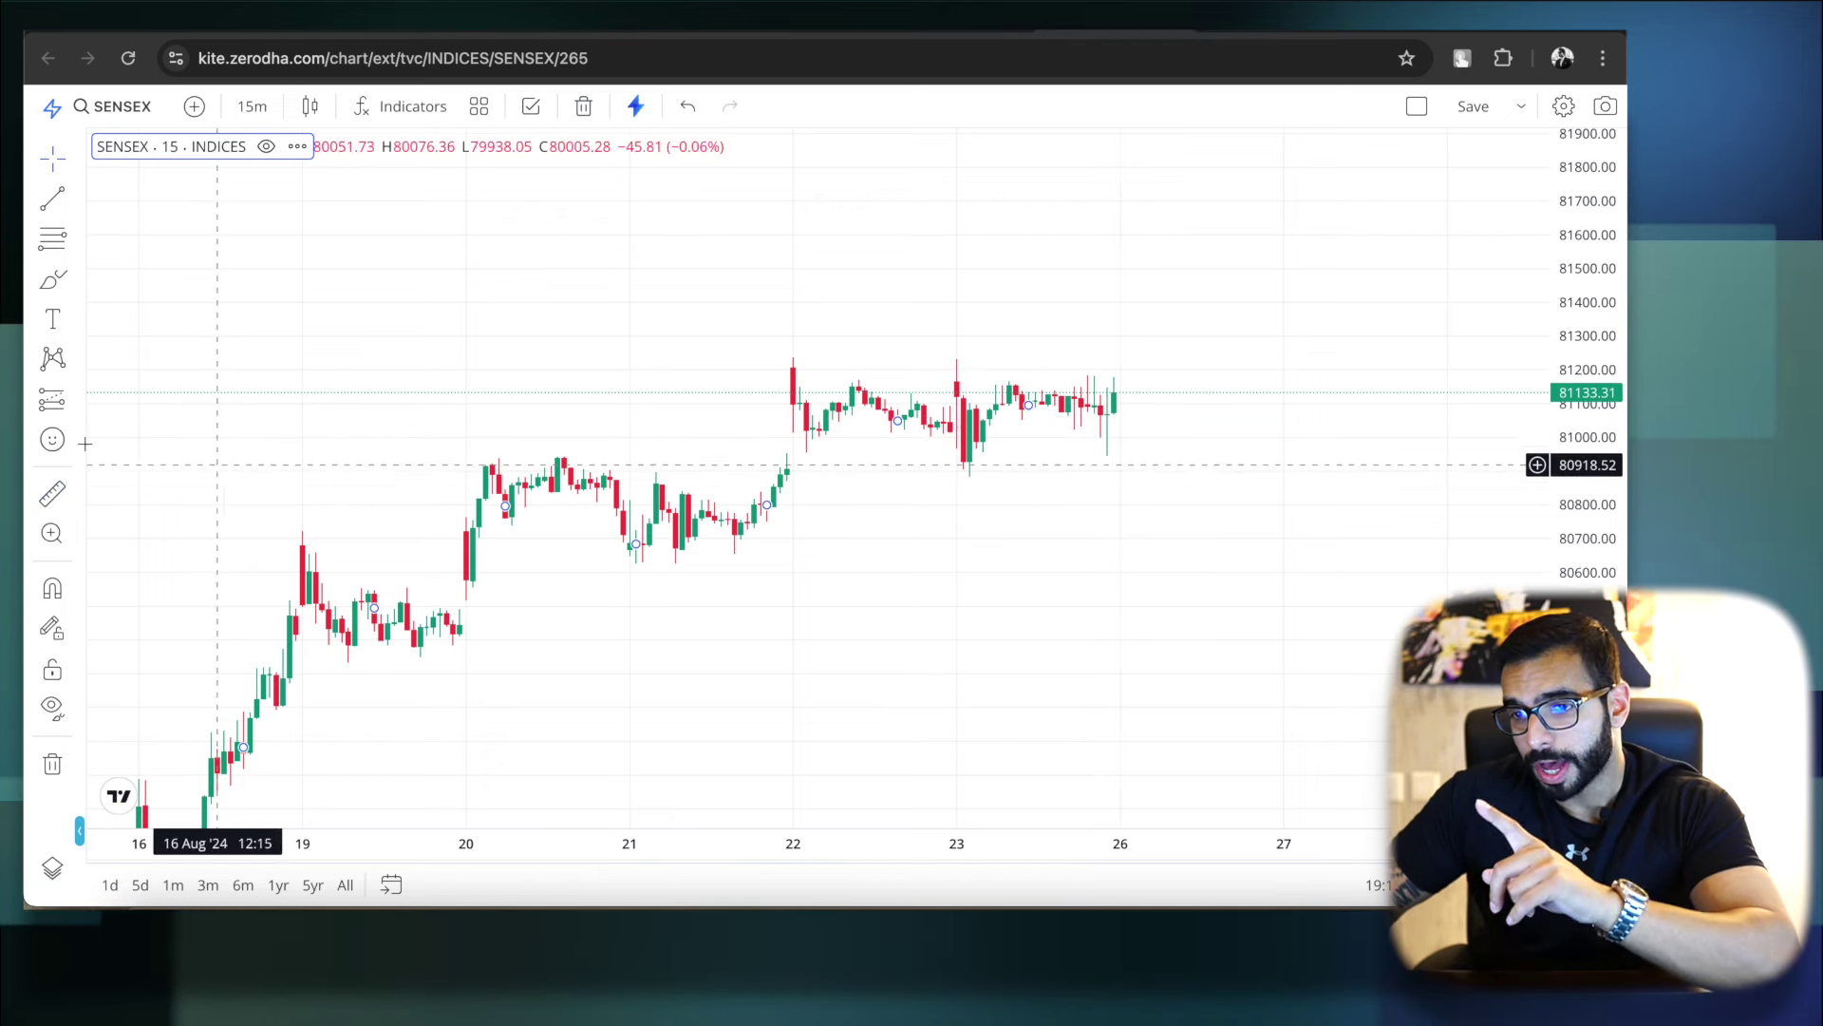
# - Measure the Sensex just past its last candle, and the drop from about 14:15 on 23 August to the late-session low
pyautogui.click(52, 491)
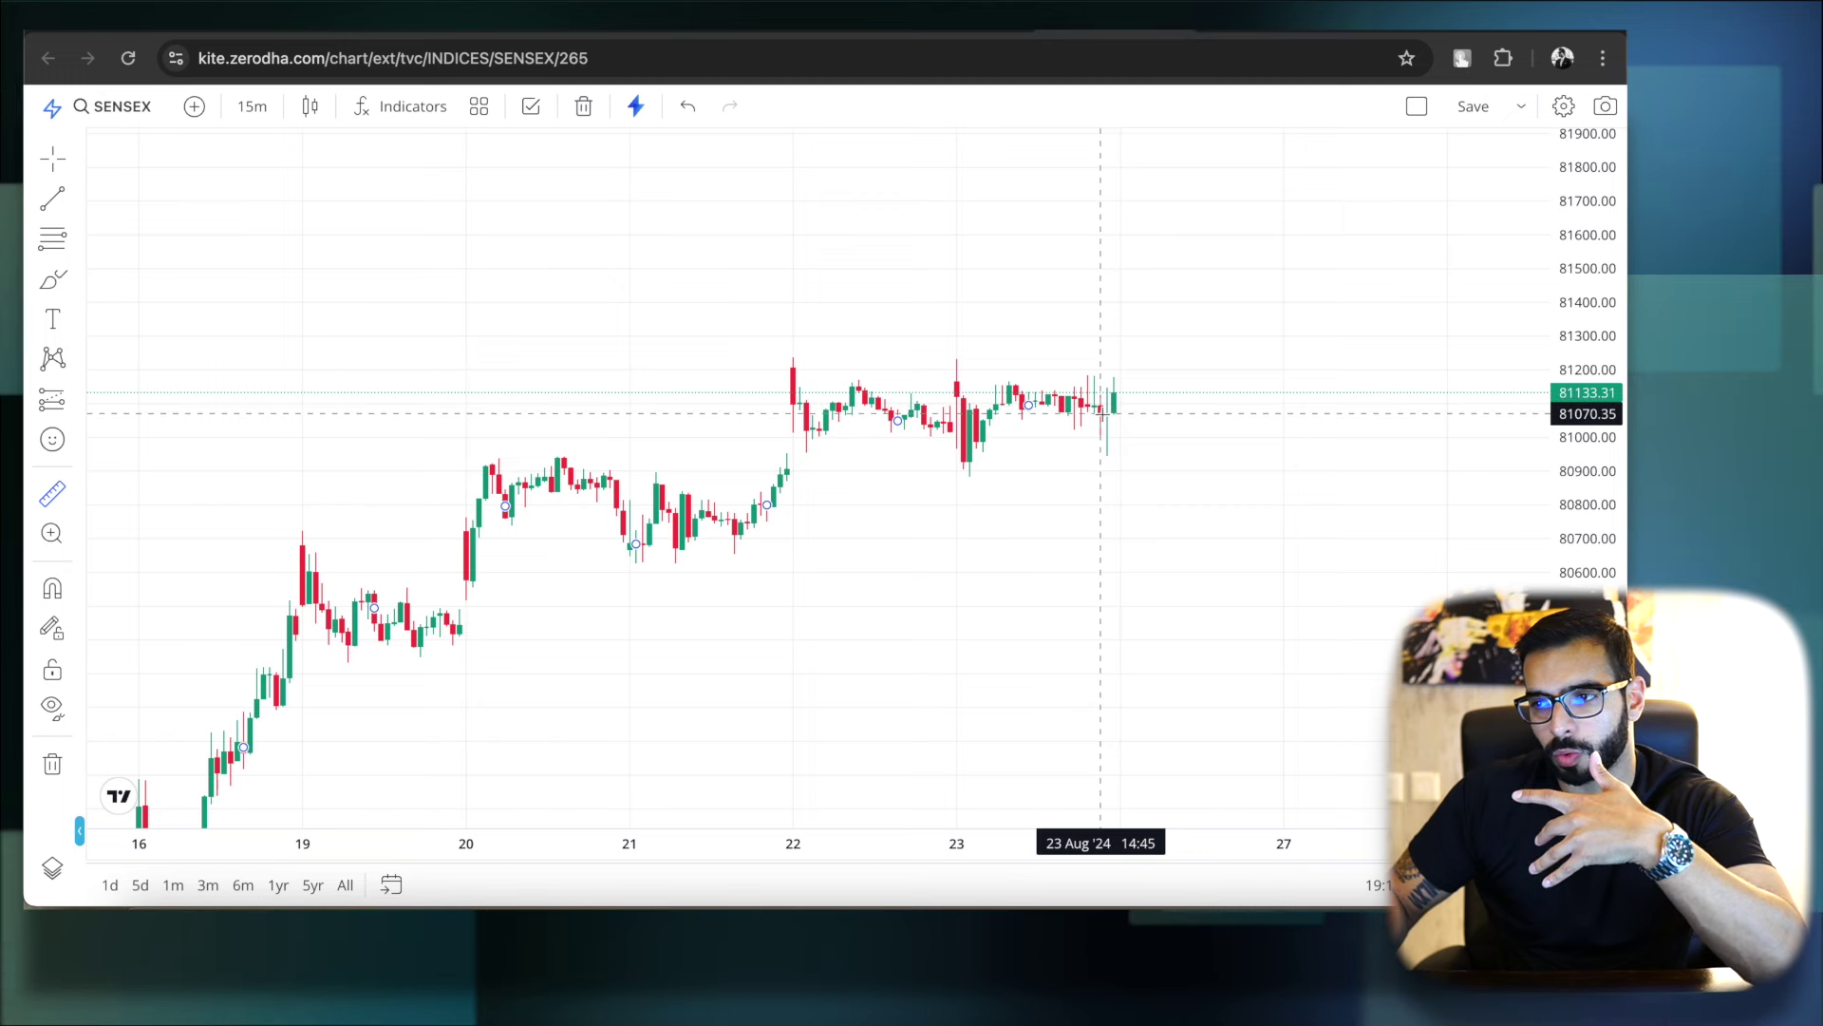
pyautogui.click(1133, 427)
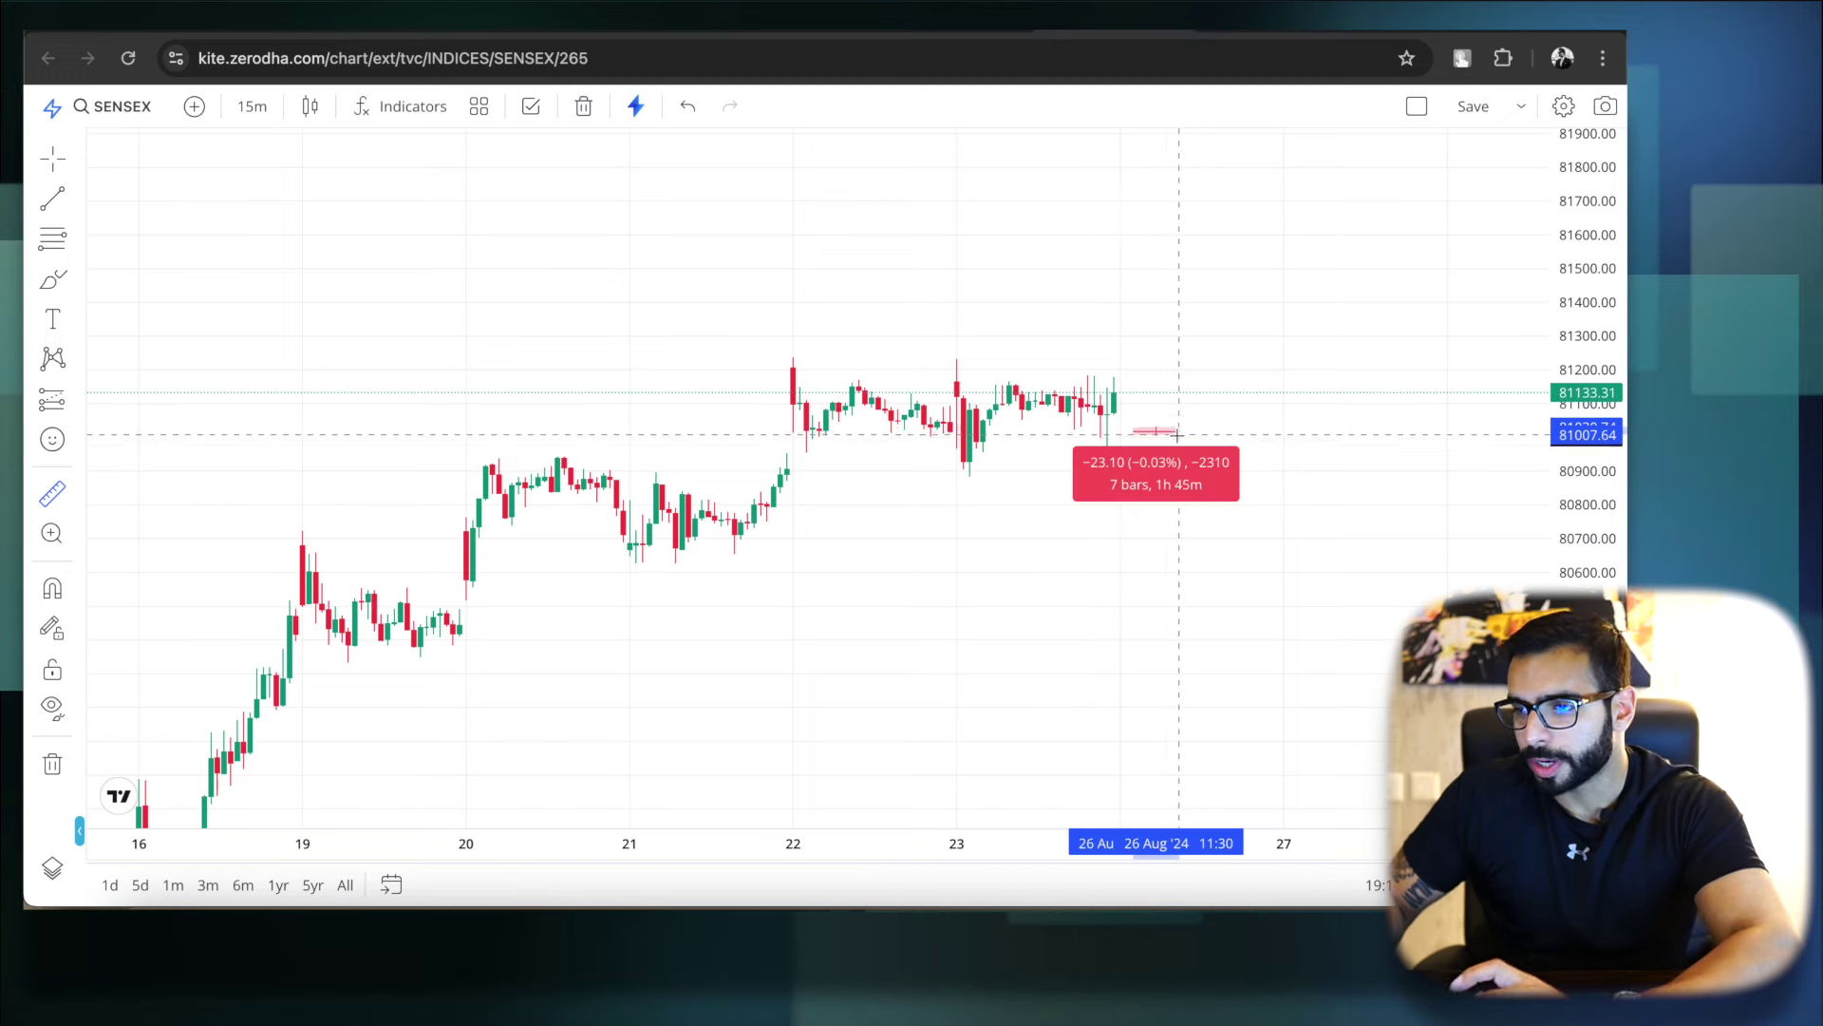
pyautogui.click(1180, 423)
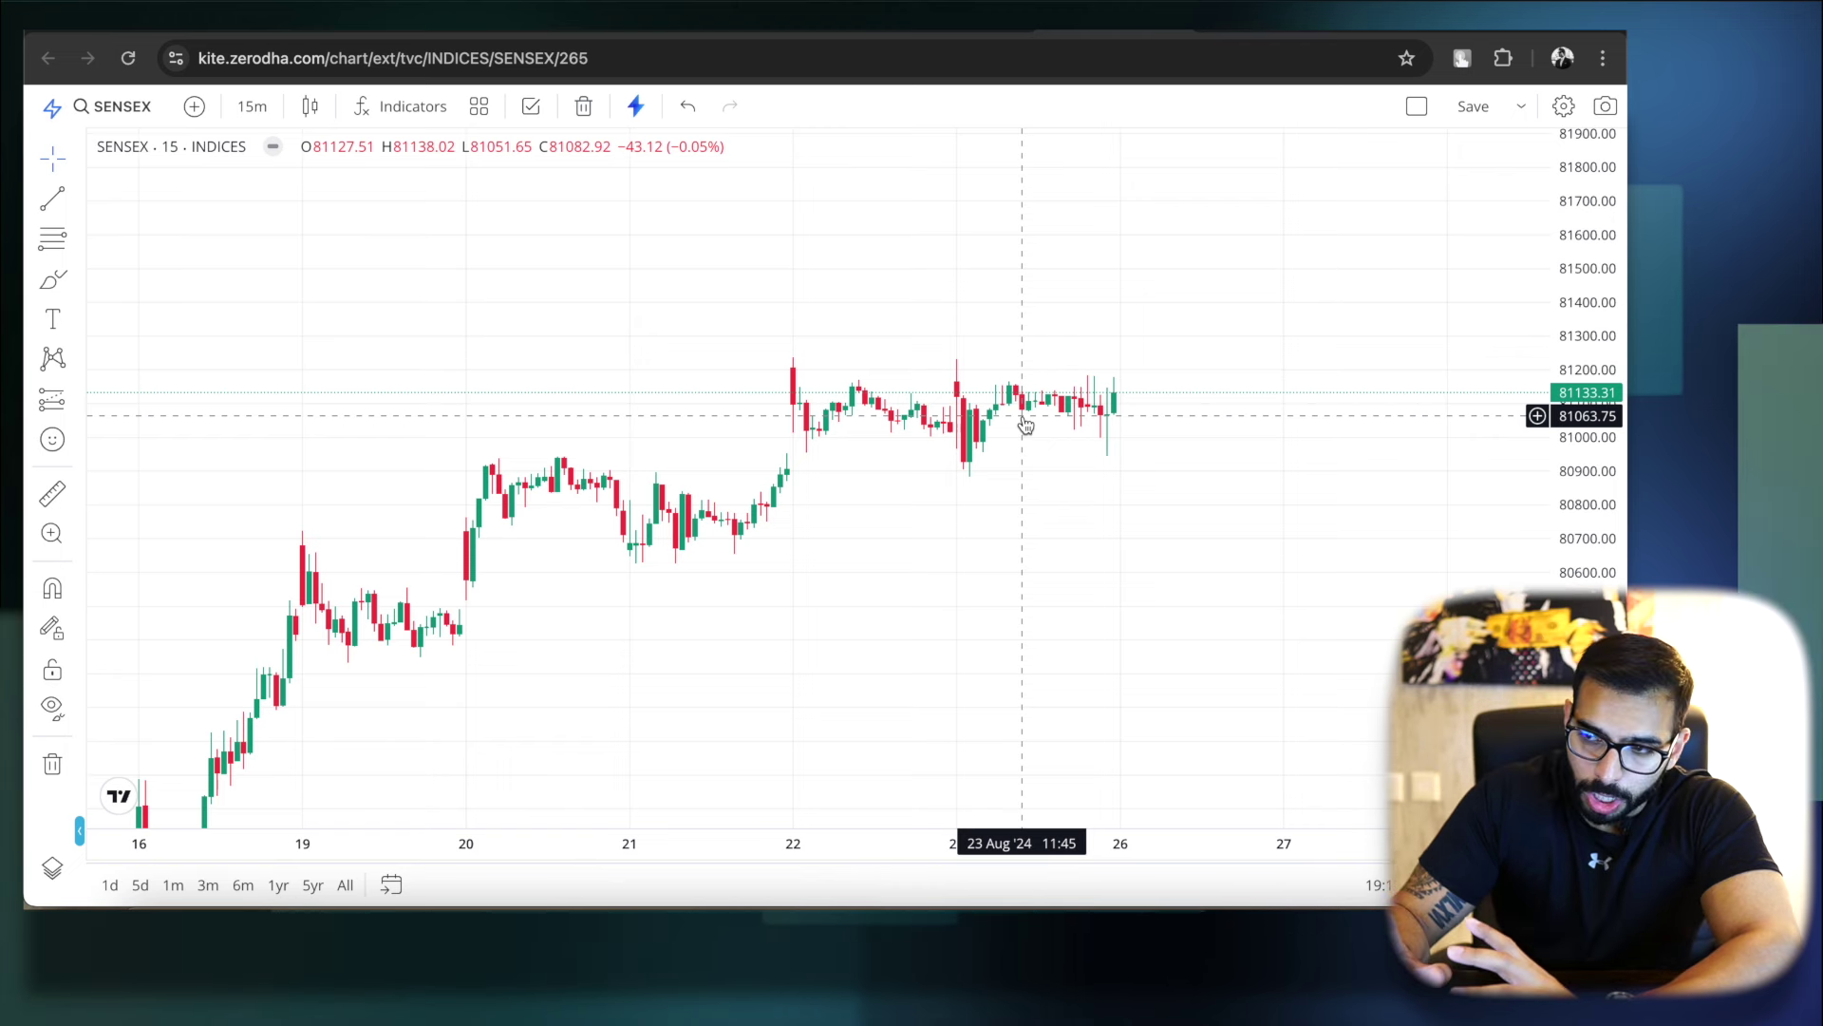
pyautogui.click(52, 493)
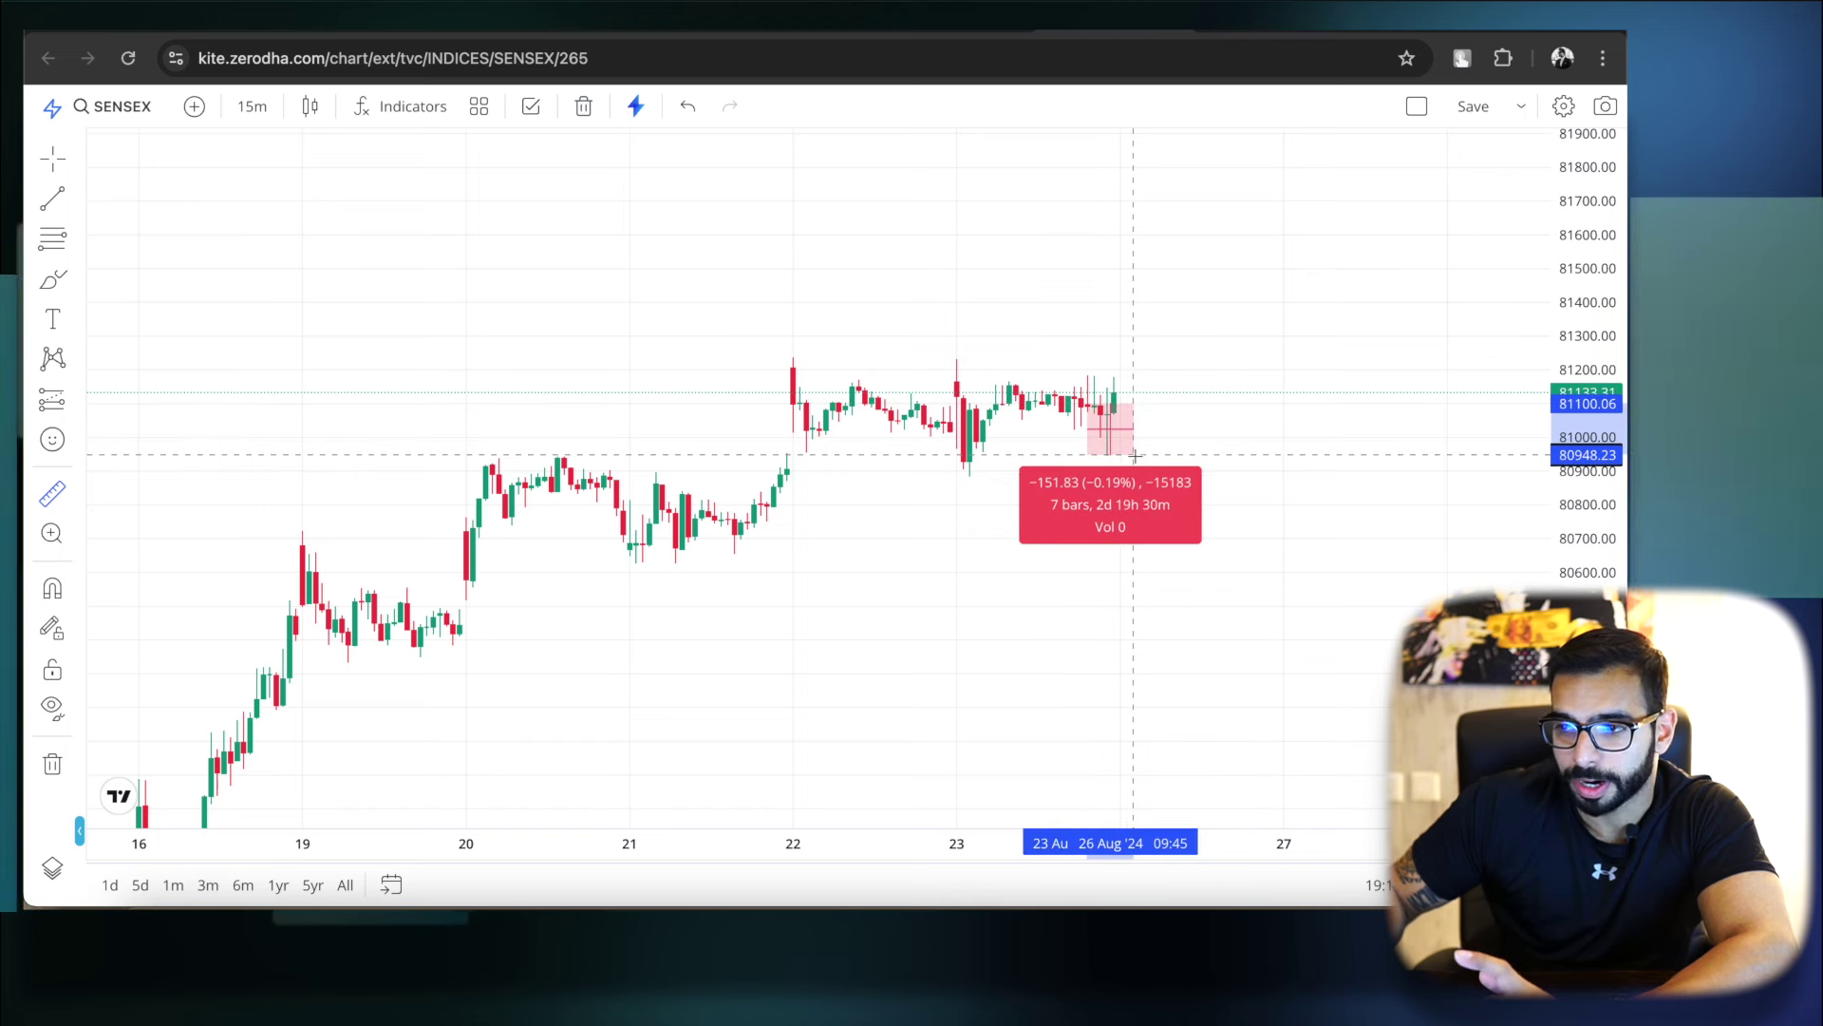
pyautogui.click(1121, 421)
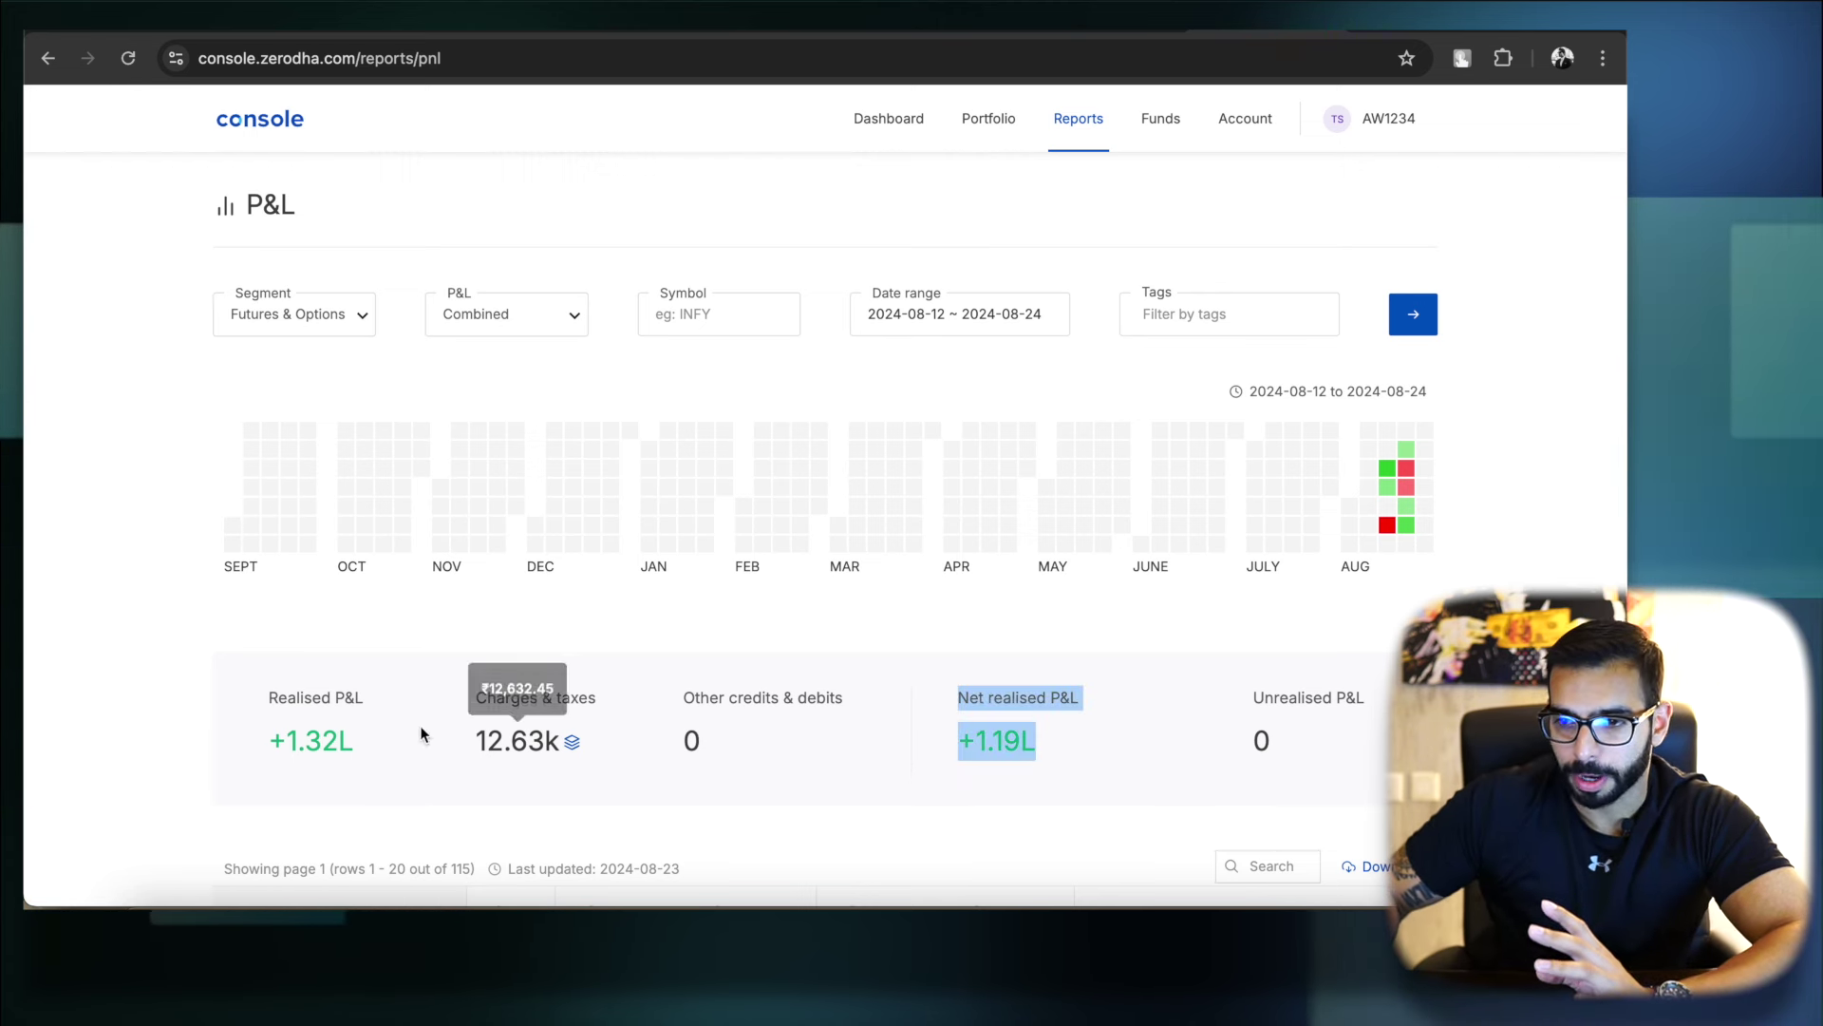
# - Return to the P&L report in Console and highlight the total realised P&L figure
pyautogui.doubleClick(318, 741)
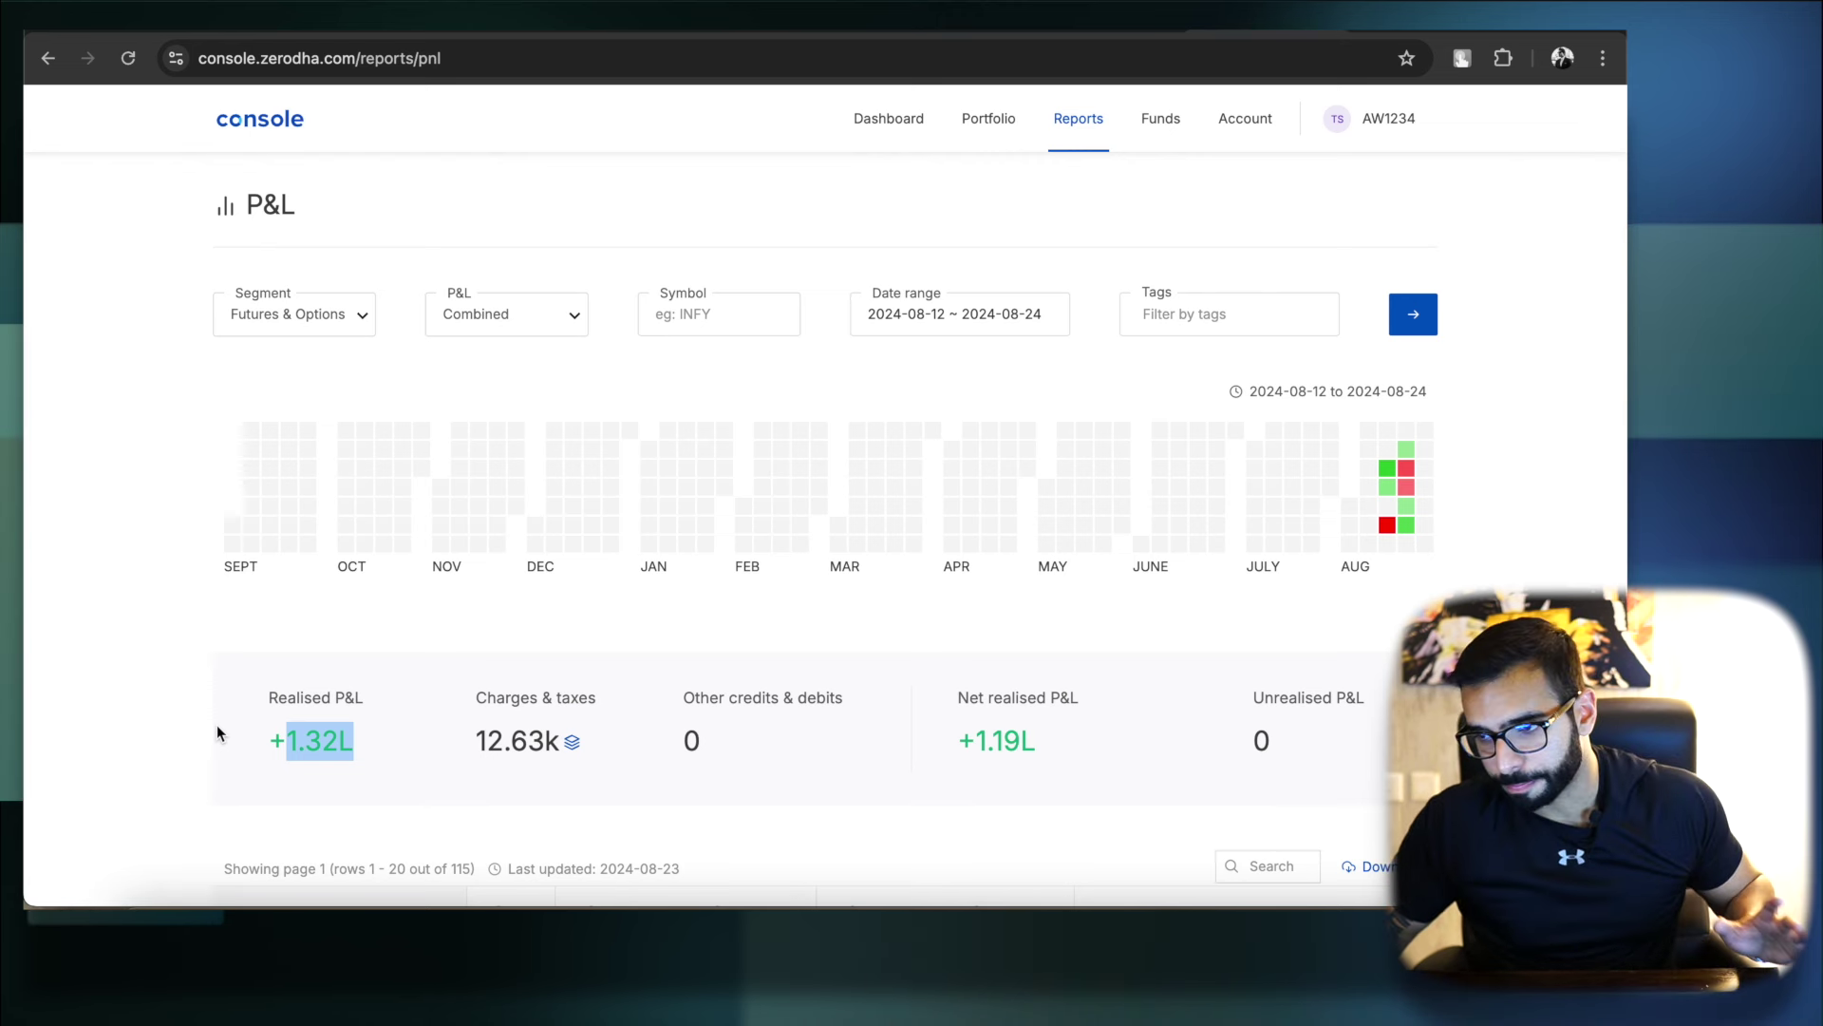